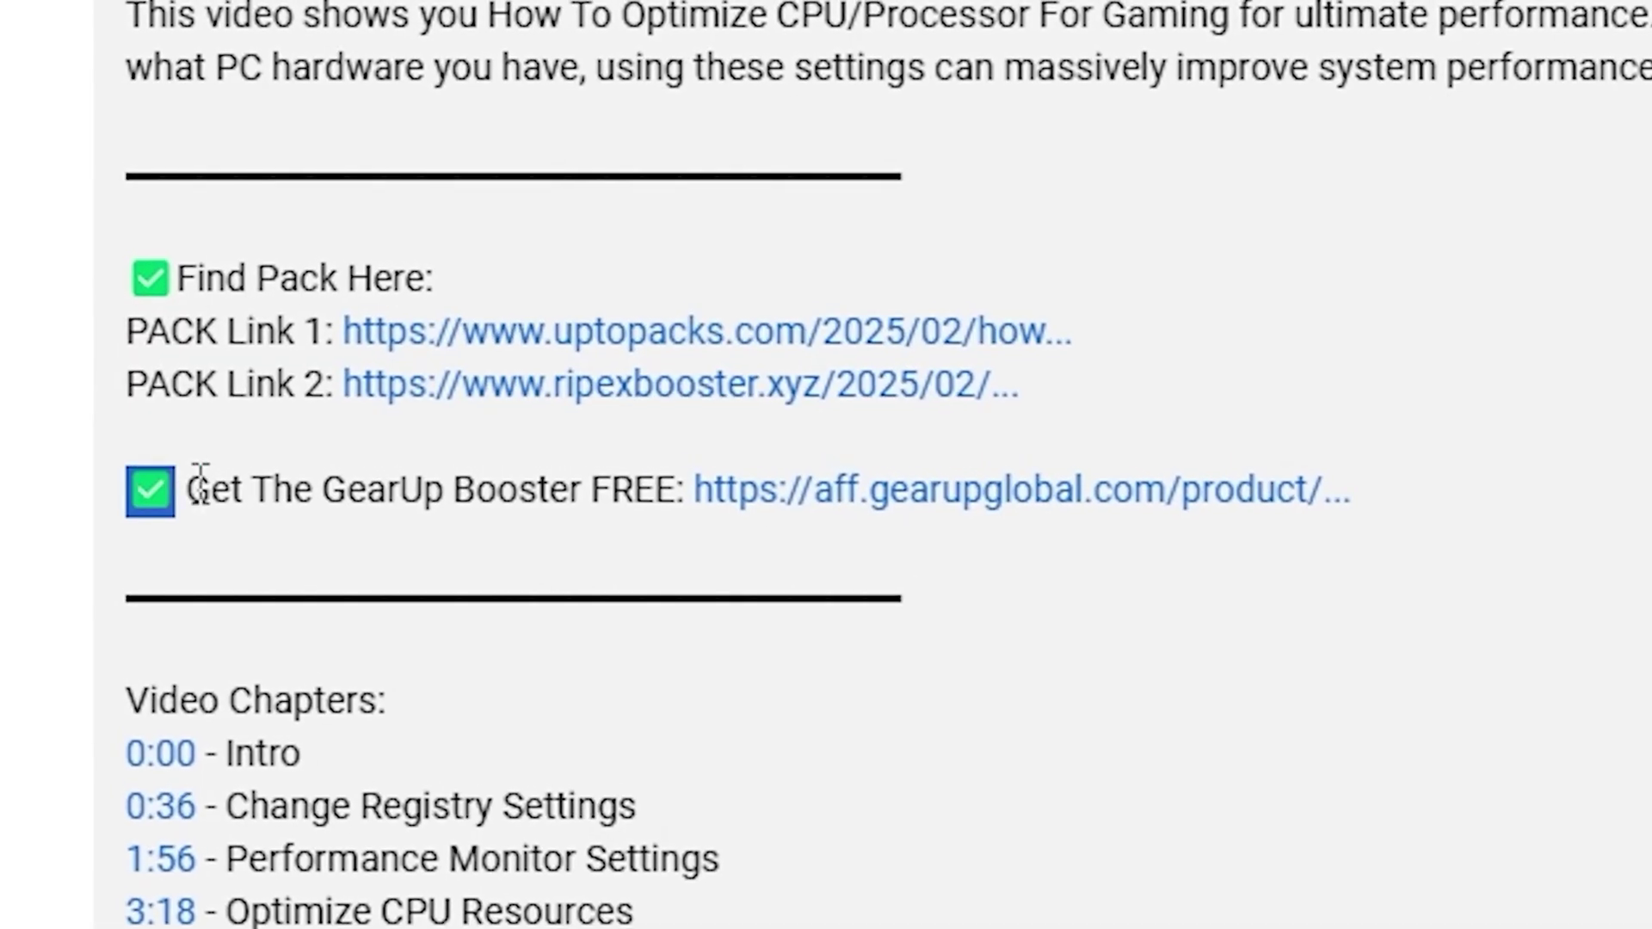
left_click_drag(192, 490, 1271, 514)
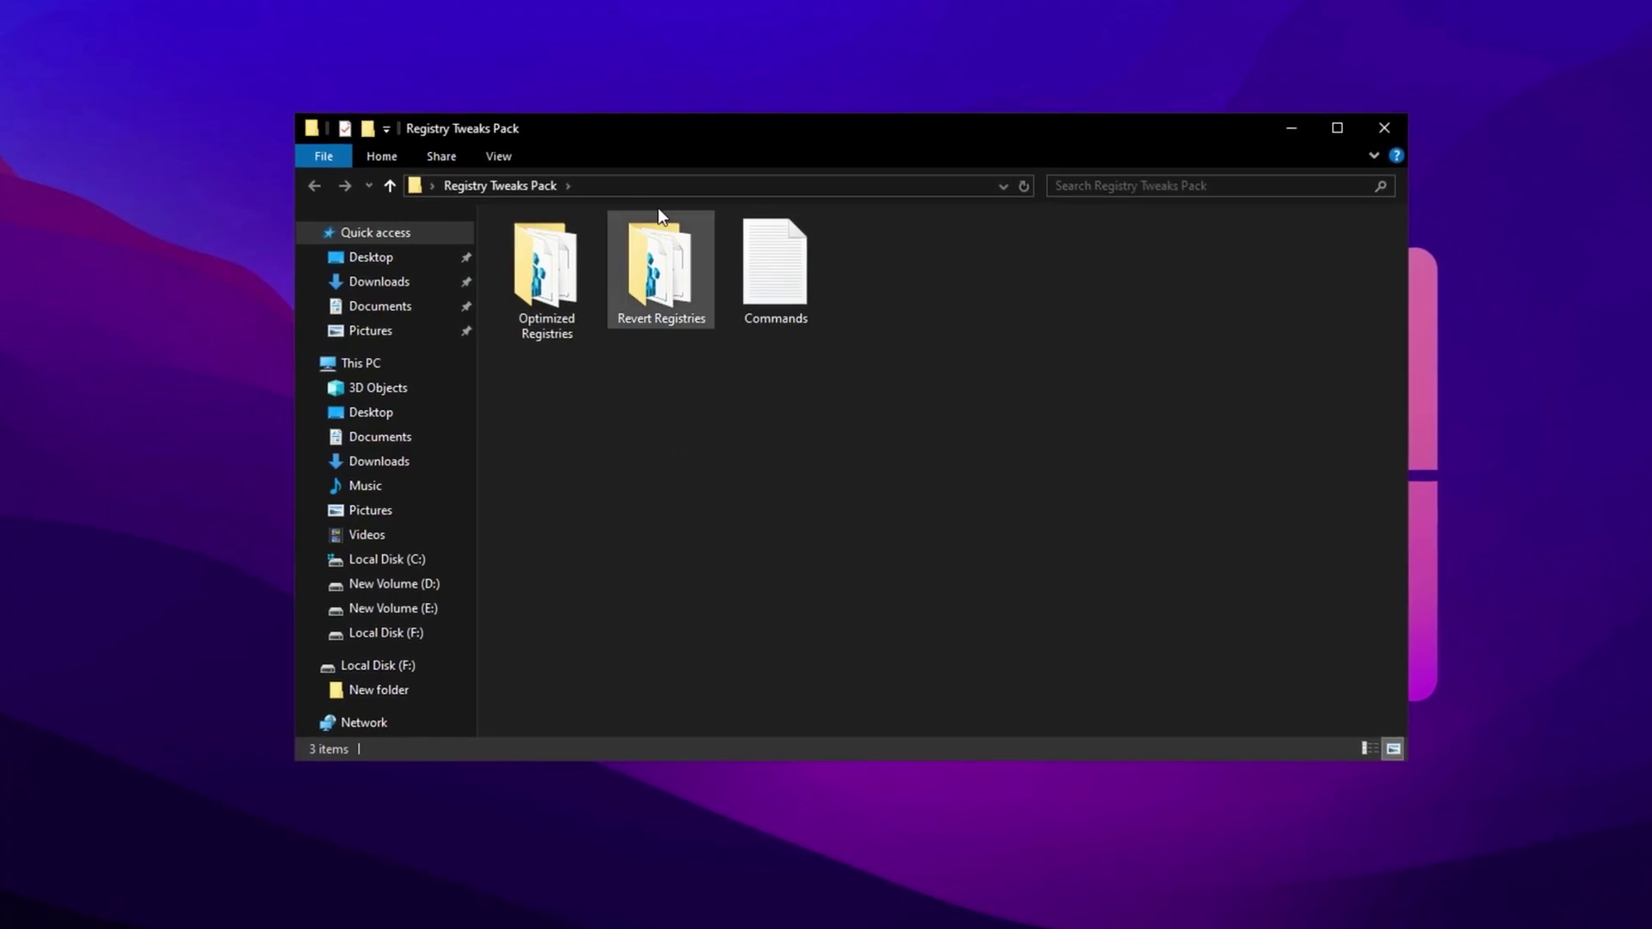
Step: Look through the registry files in the Optimized Registries and Revert Registries folders of the Registry Tweaks Pack
double_click(521, 272)
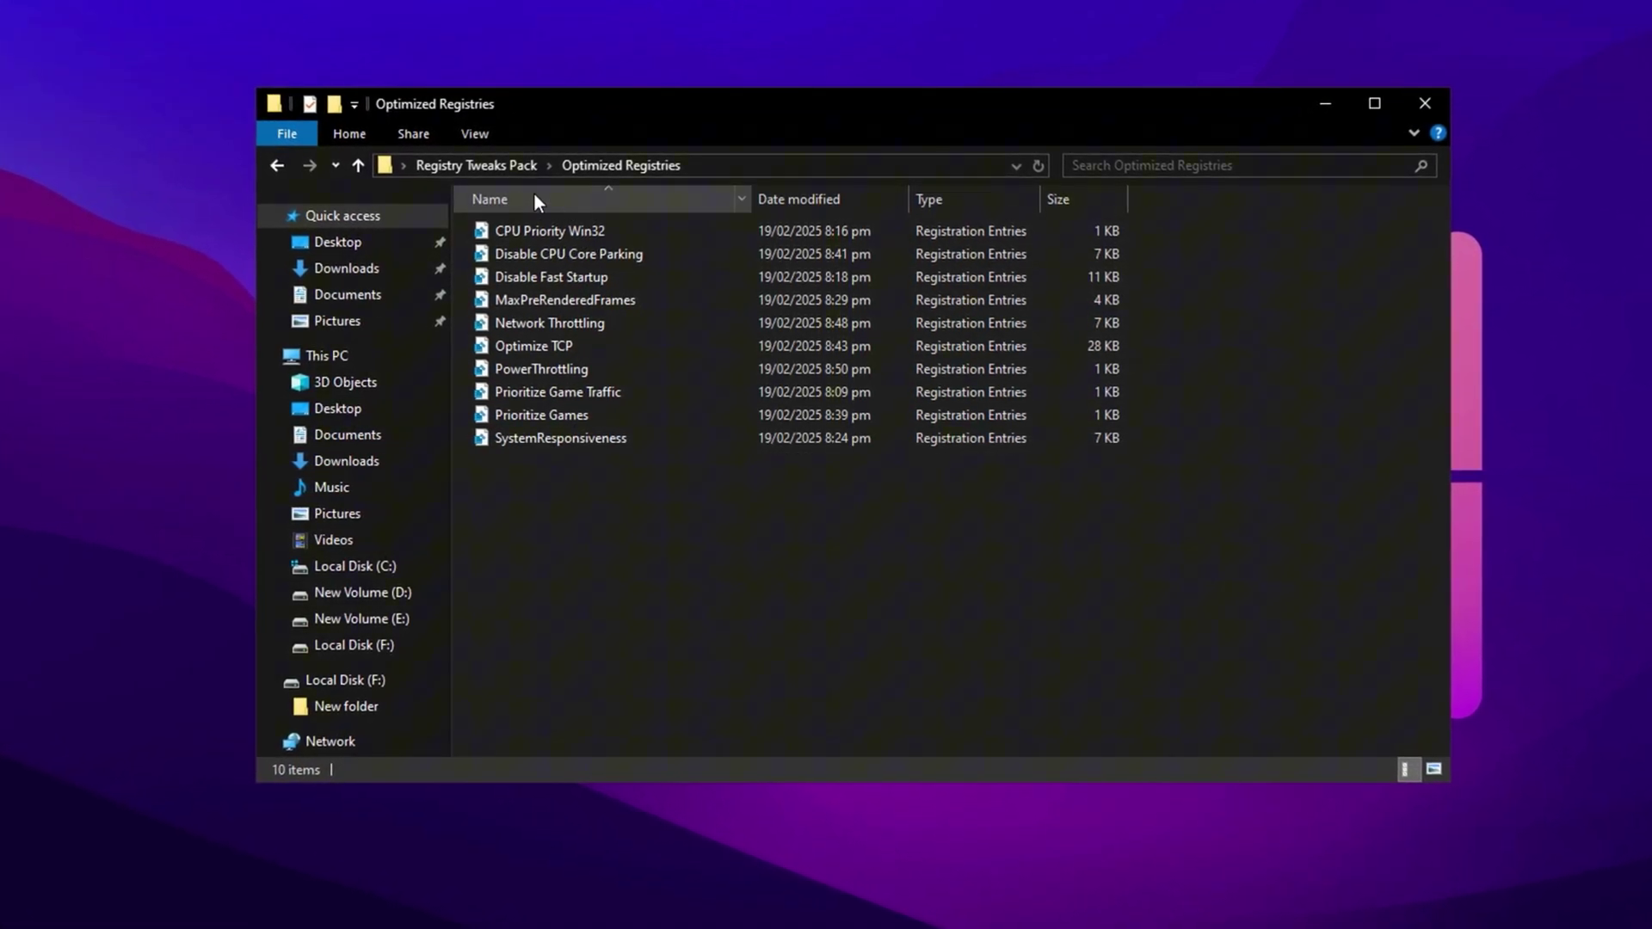
left_click(475, 167)
left_click(638, 277)
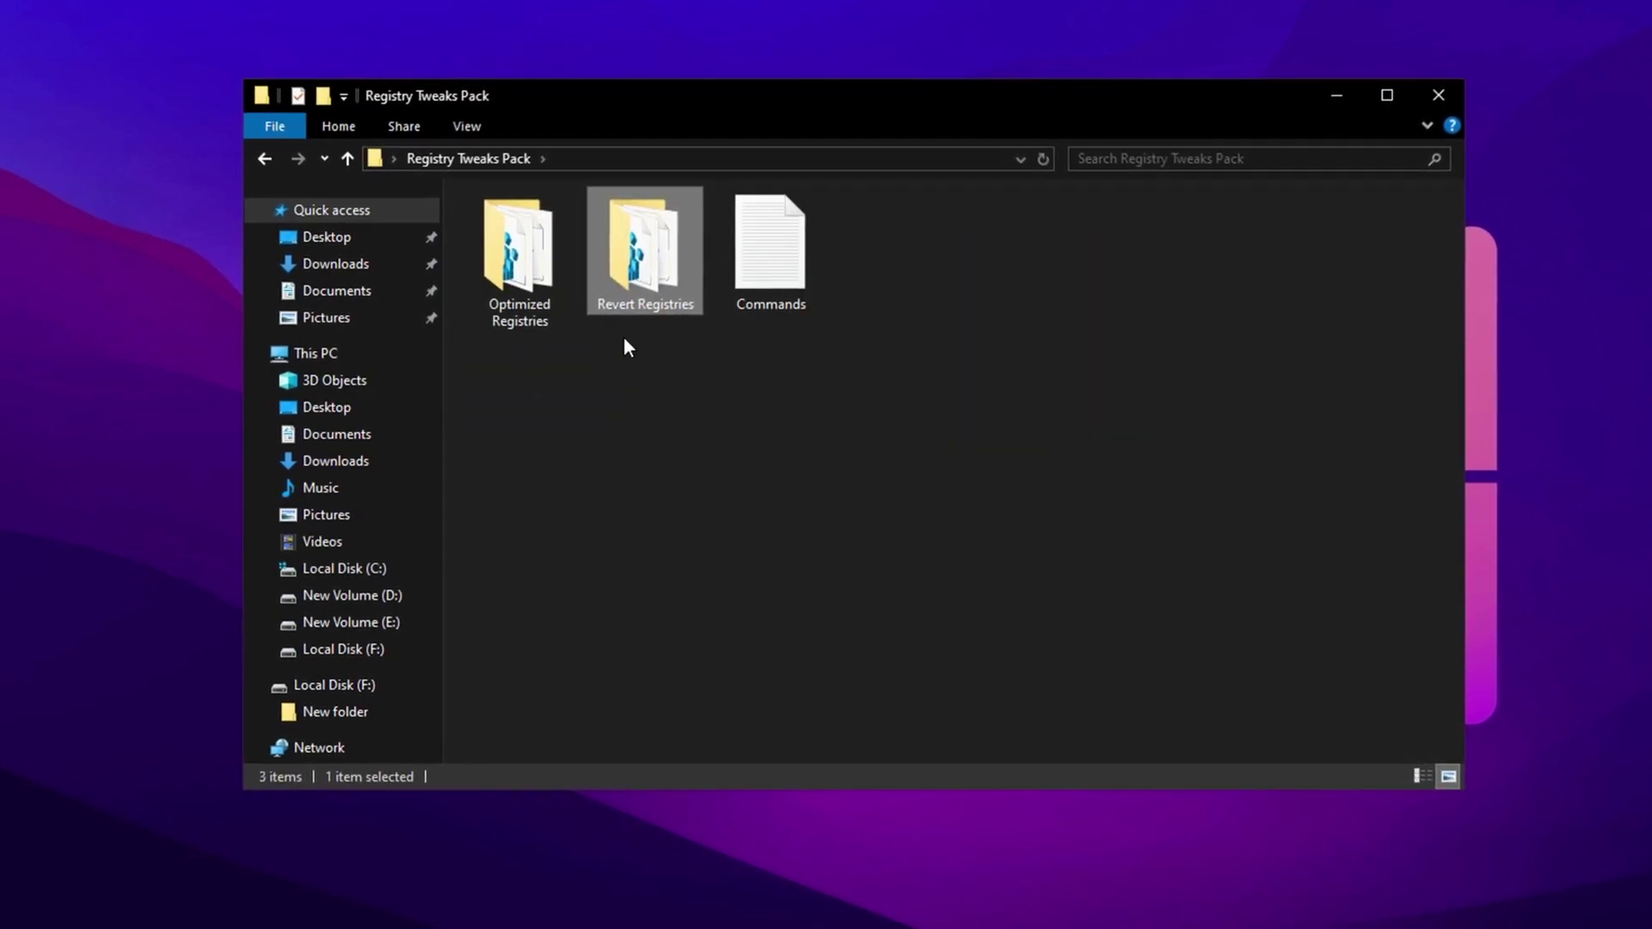
double_click(638, 263)
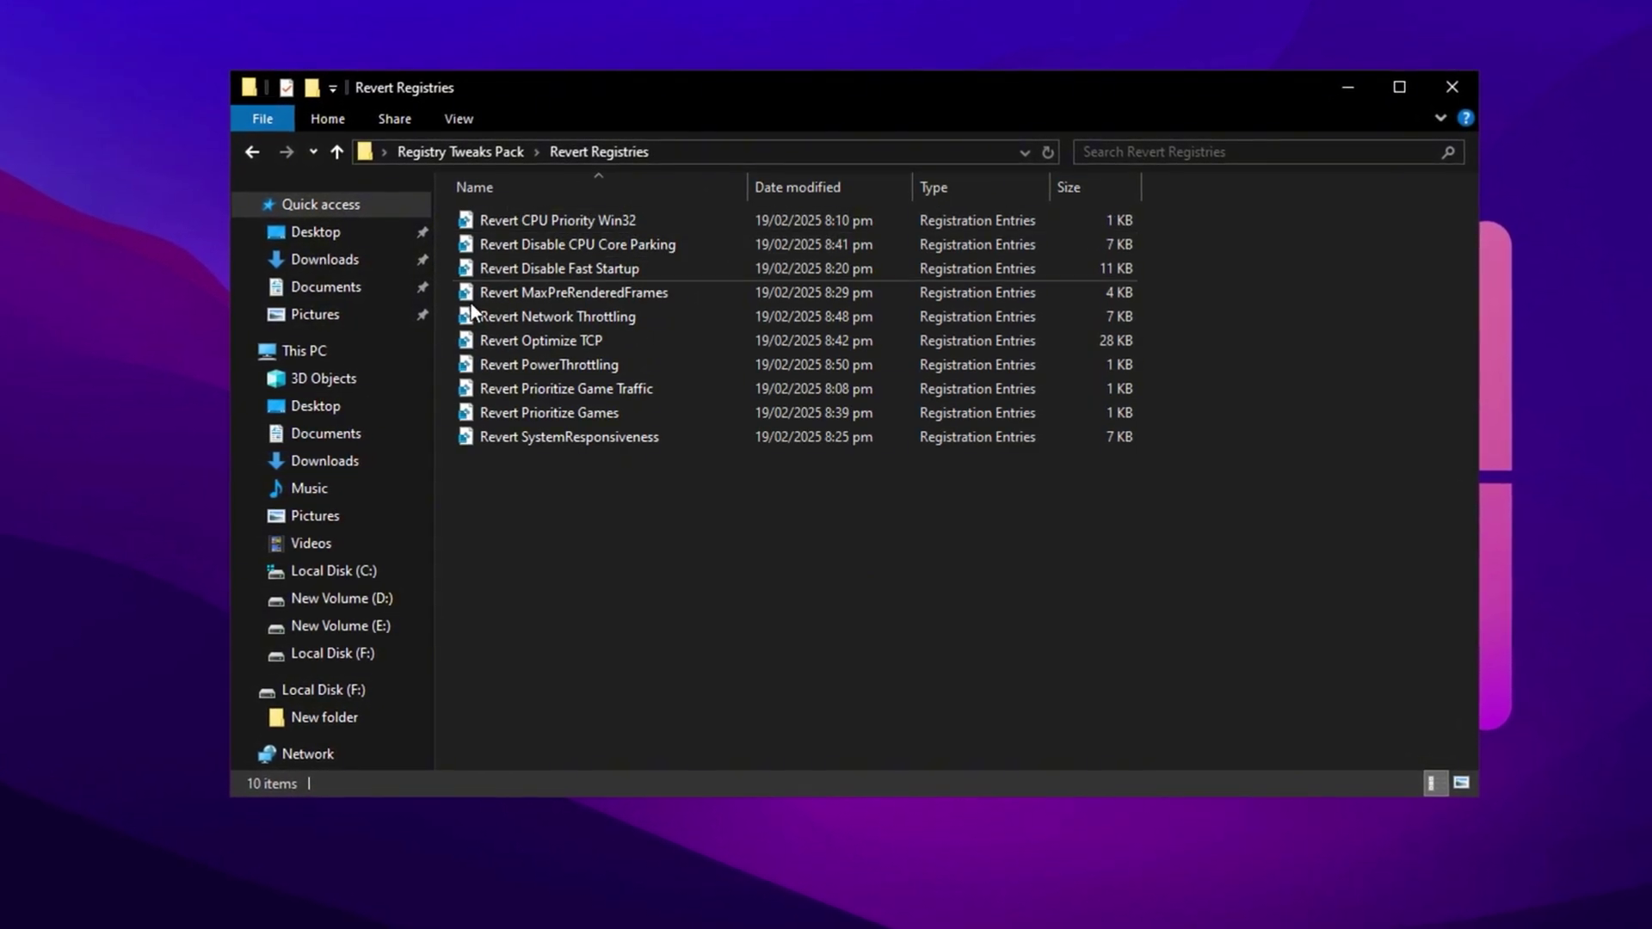
left_click(429, 145)
Step: View the registry paths listed in the Commands text file, and close both the file and the Registry Tweaks Pack folder
left_click(803, 244)
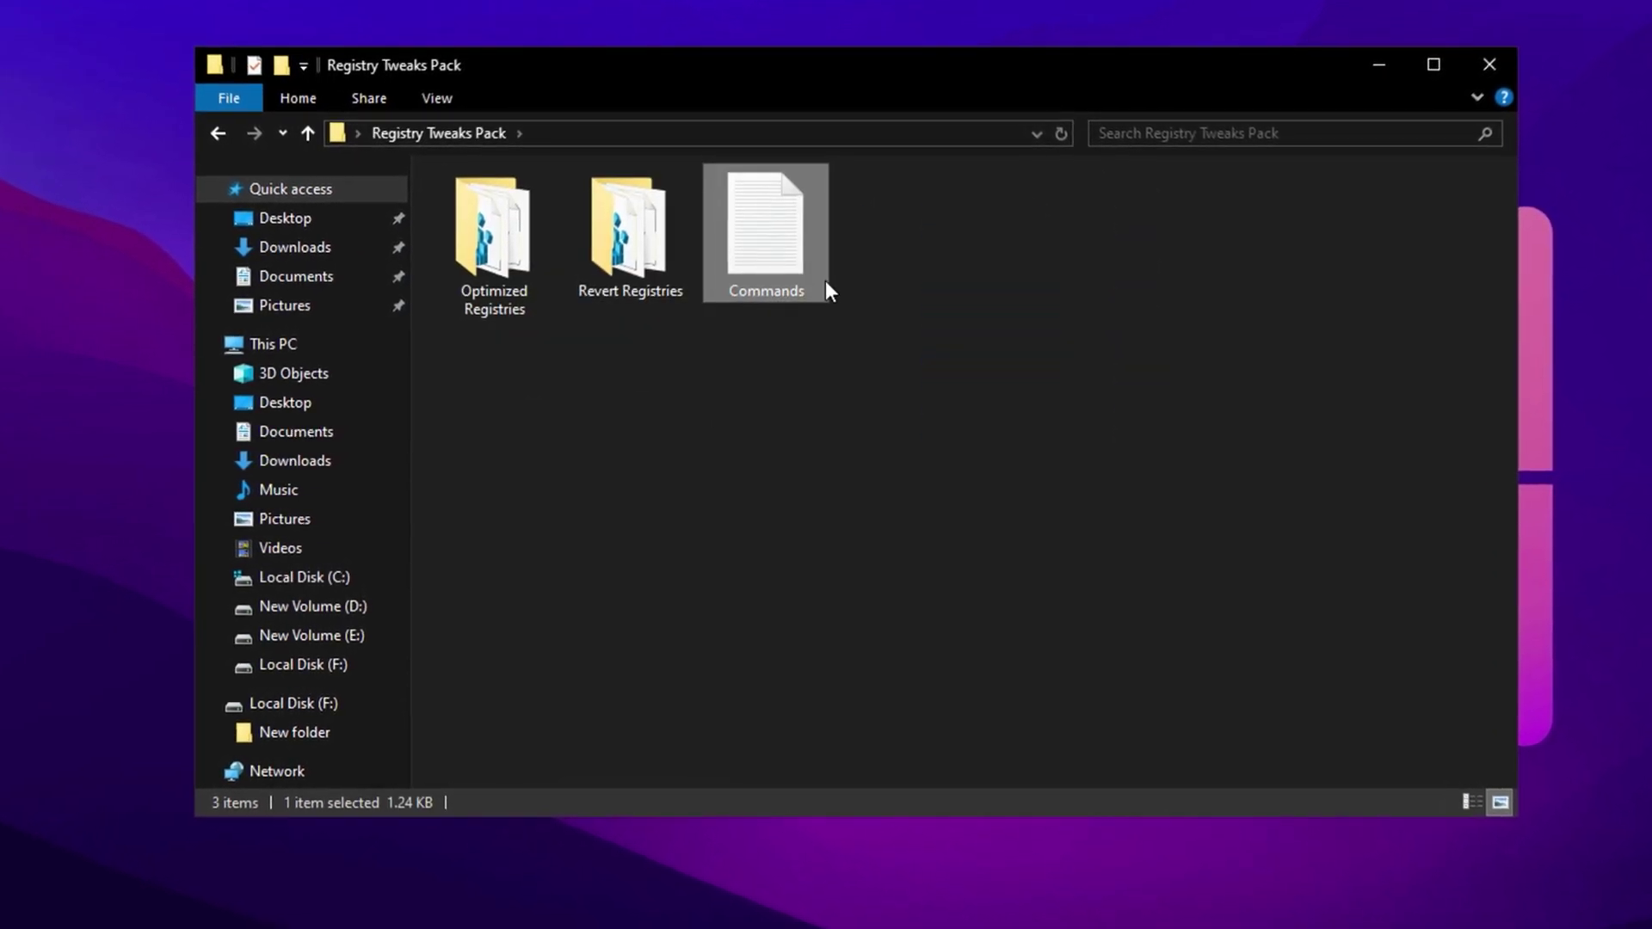
double_click(756, 270)
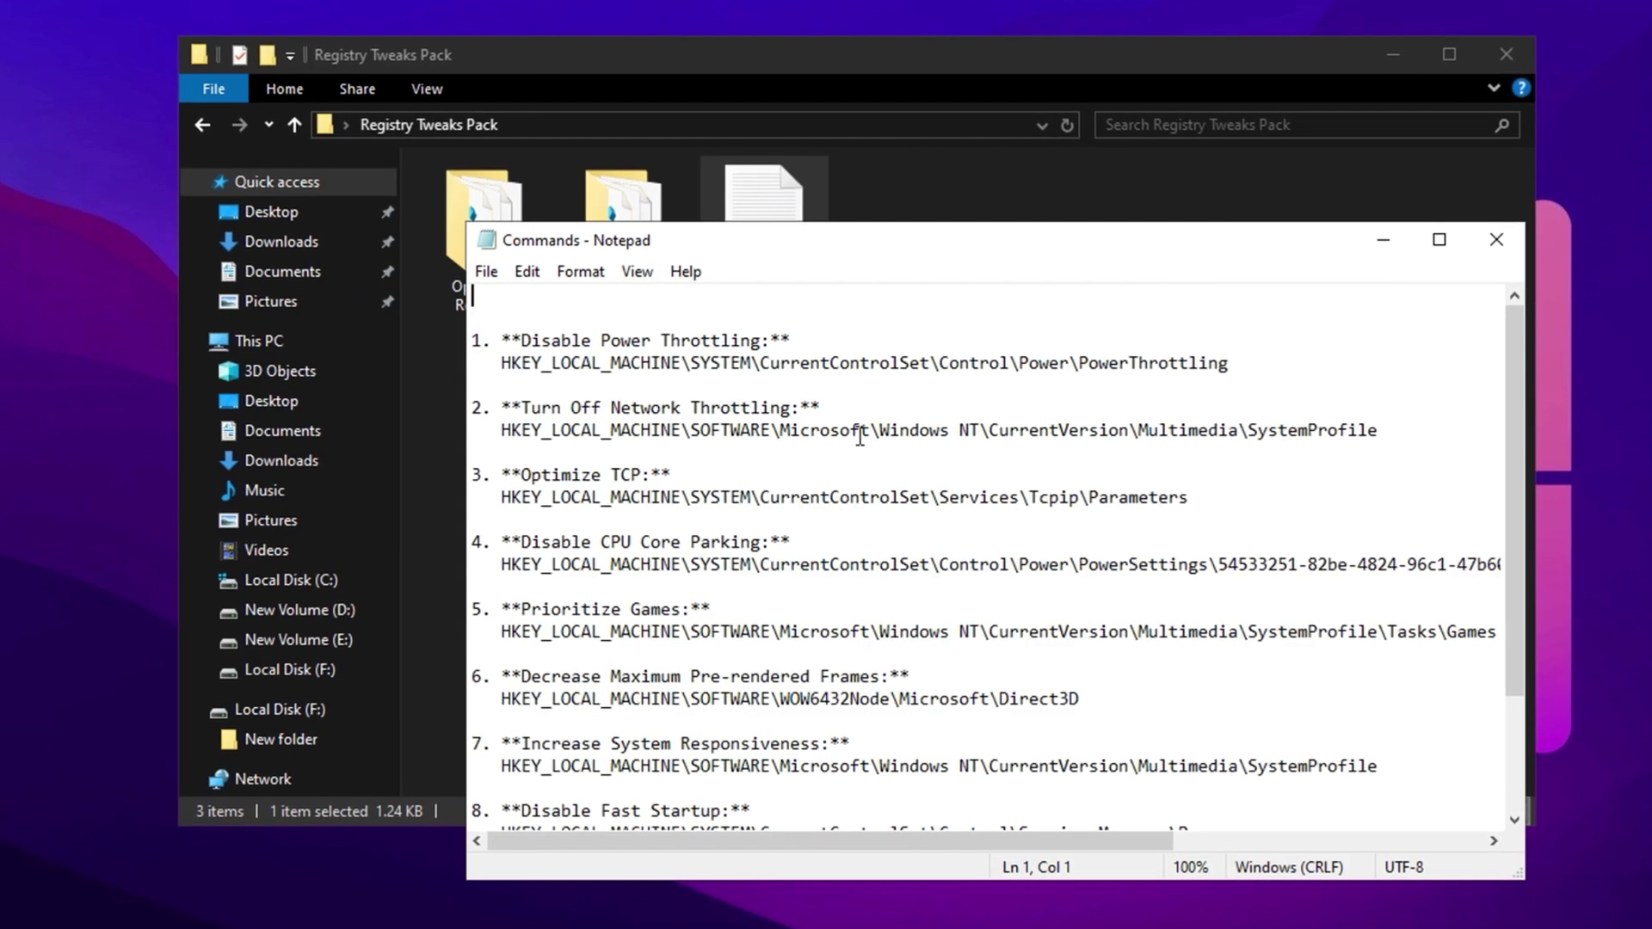
left_click(1510, 237)
left_click(682, 373)
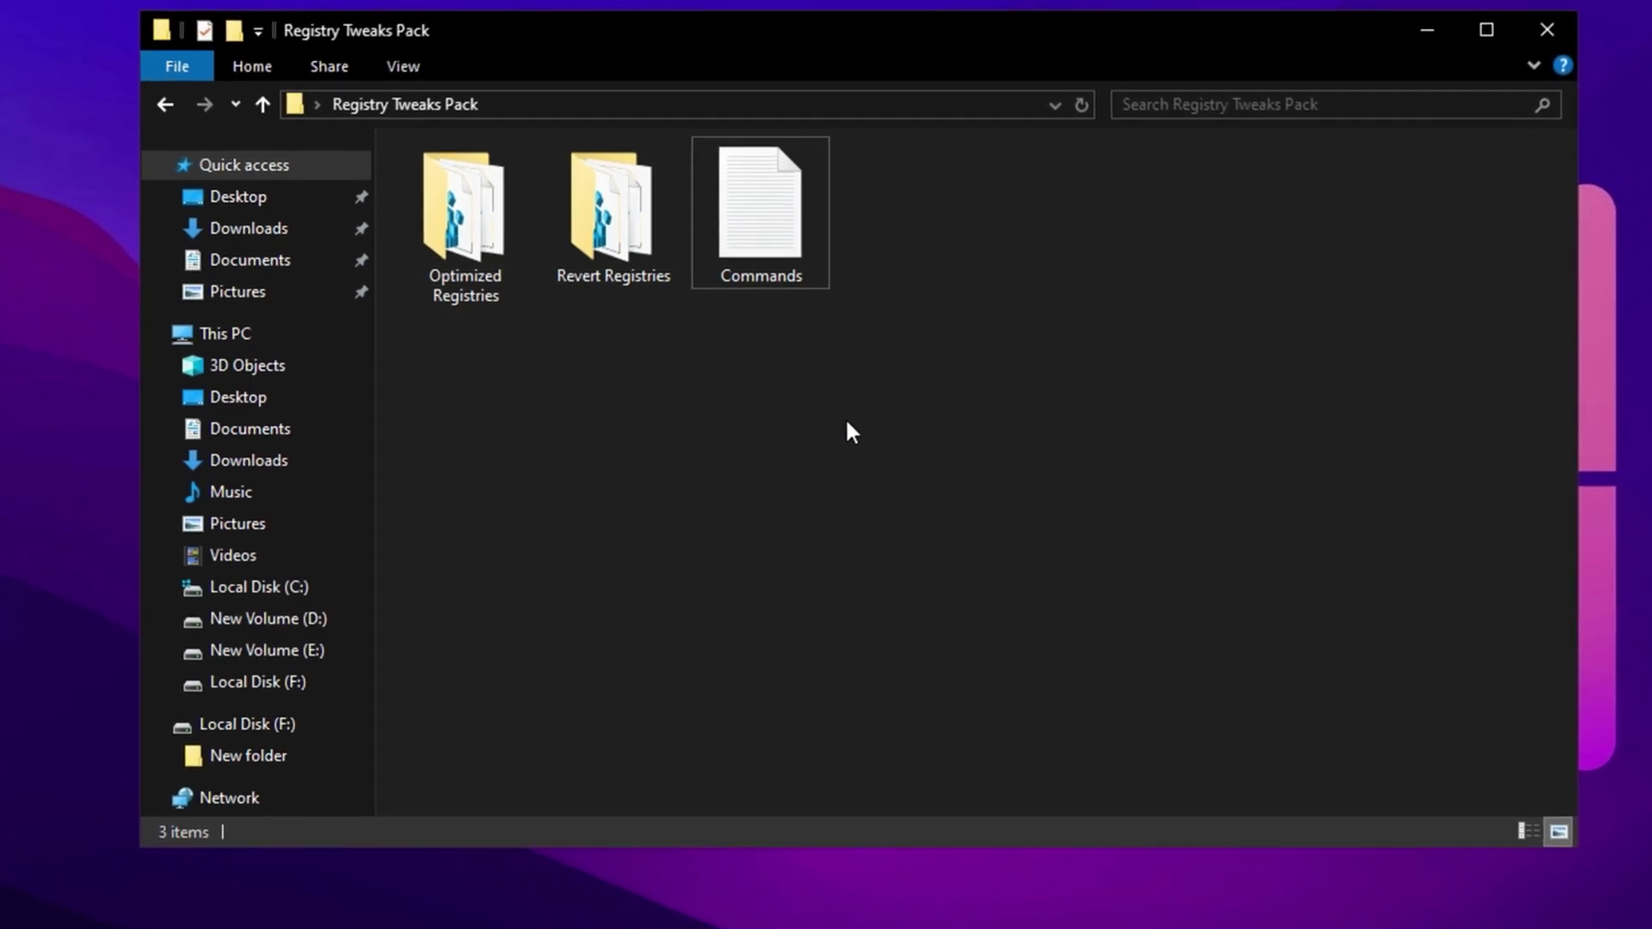
left_click(1547, 29)
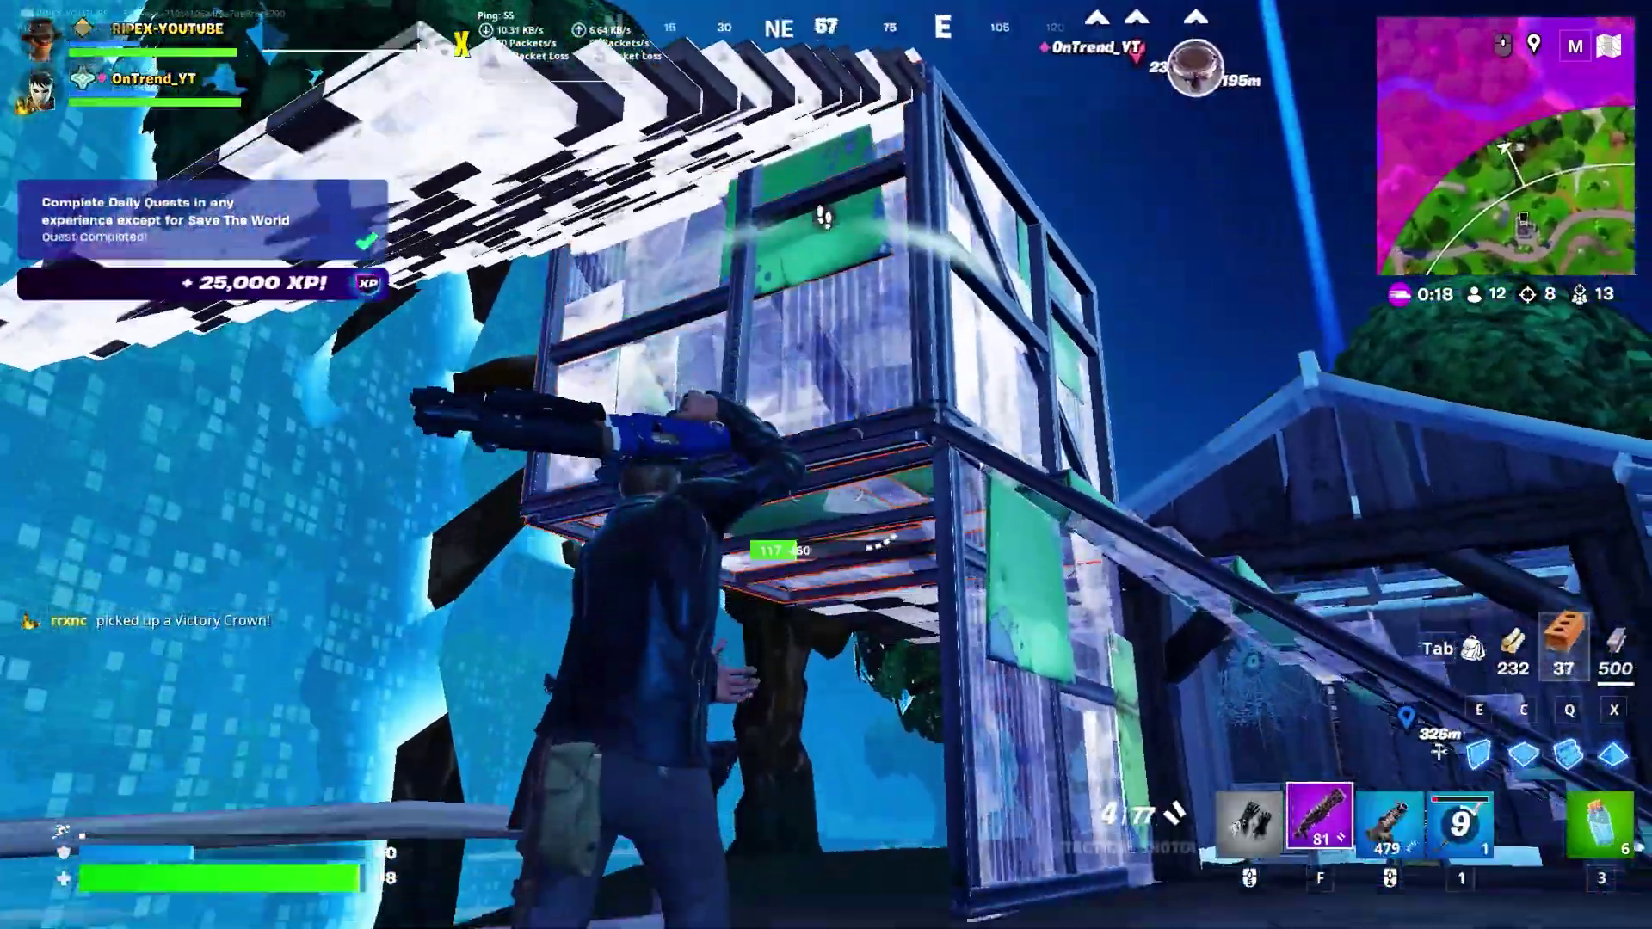
key("1")
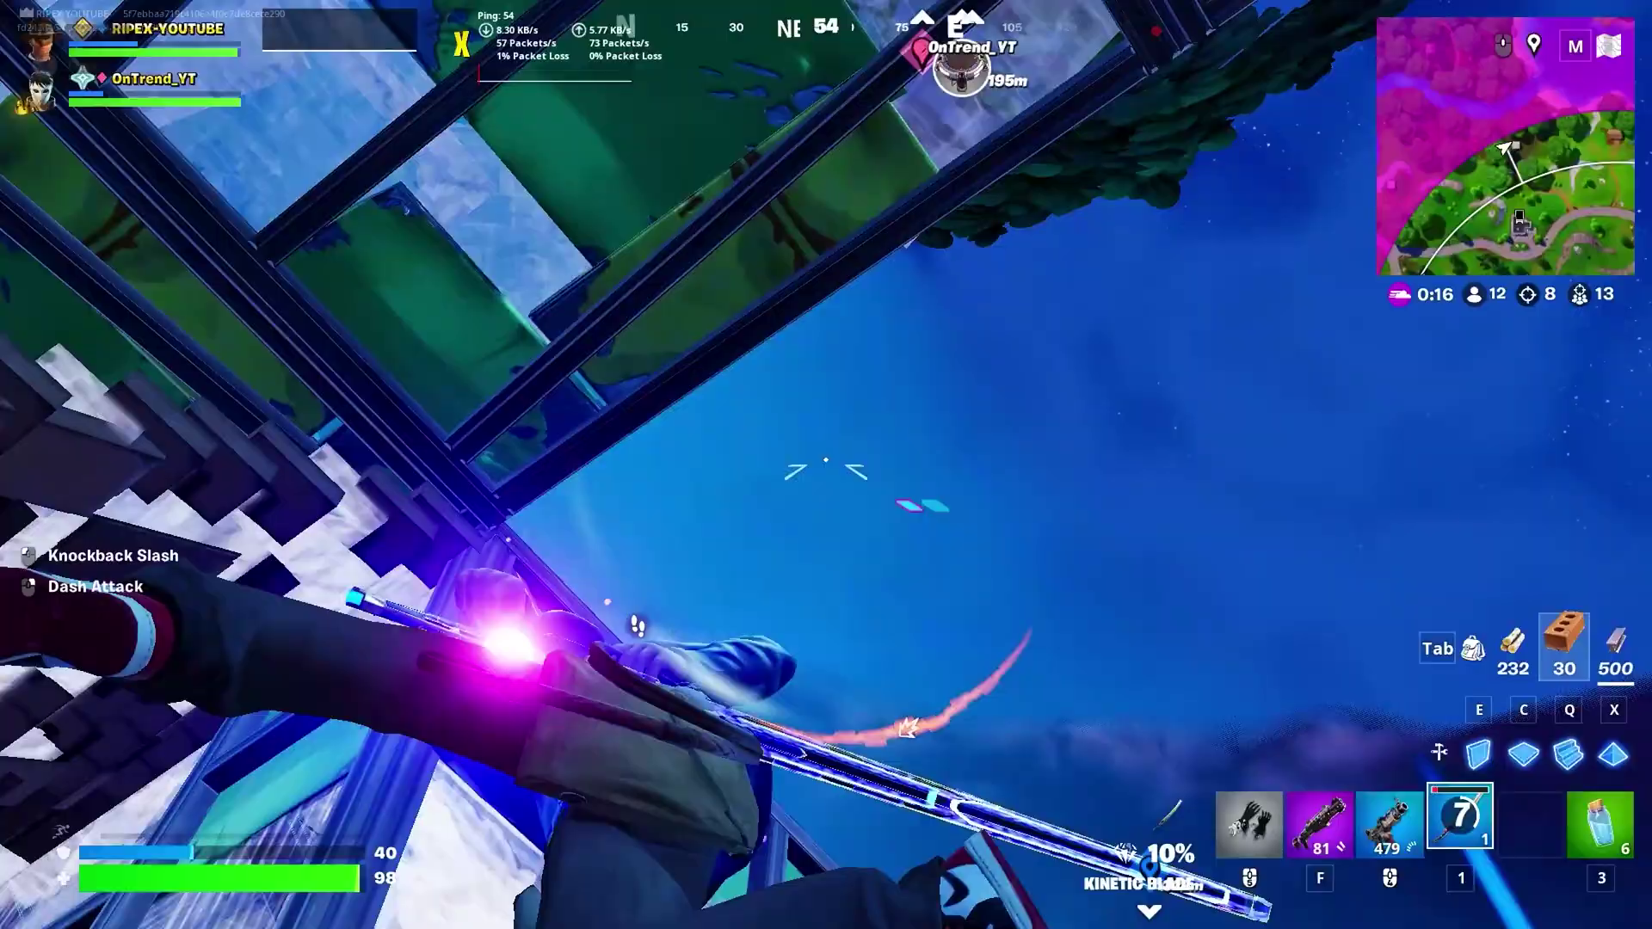
right_click(826, 469)
right_click(826, 469)
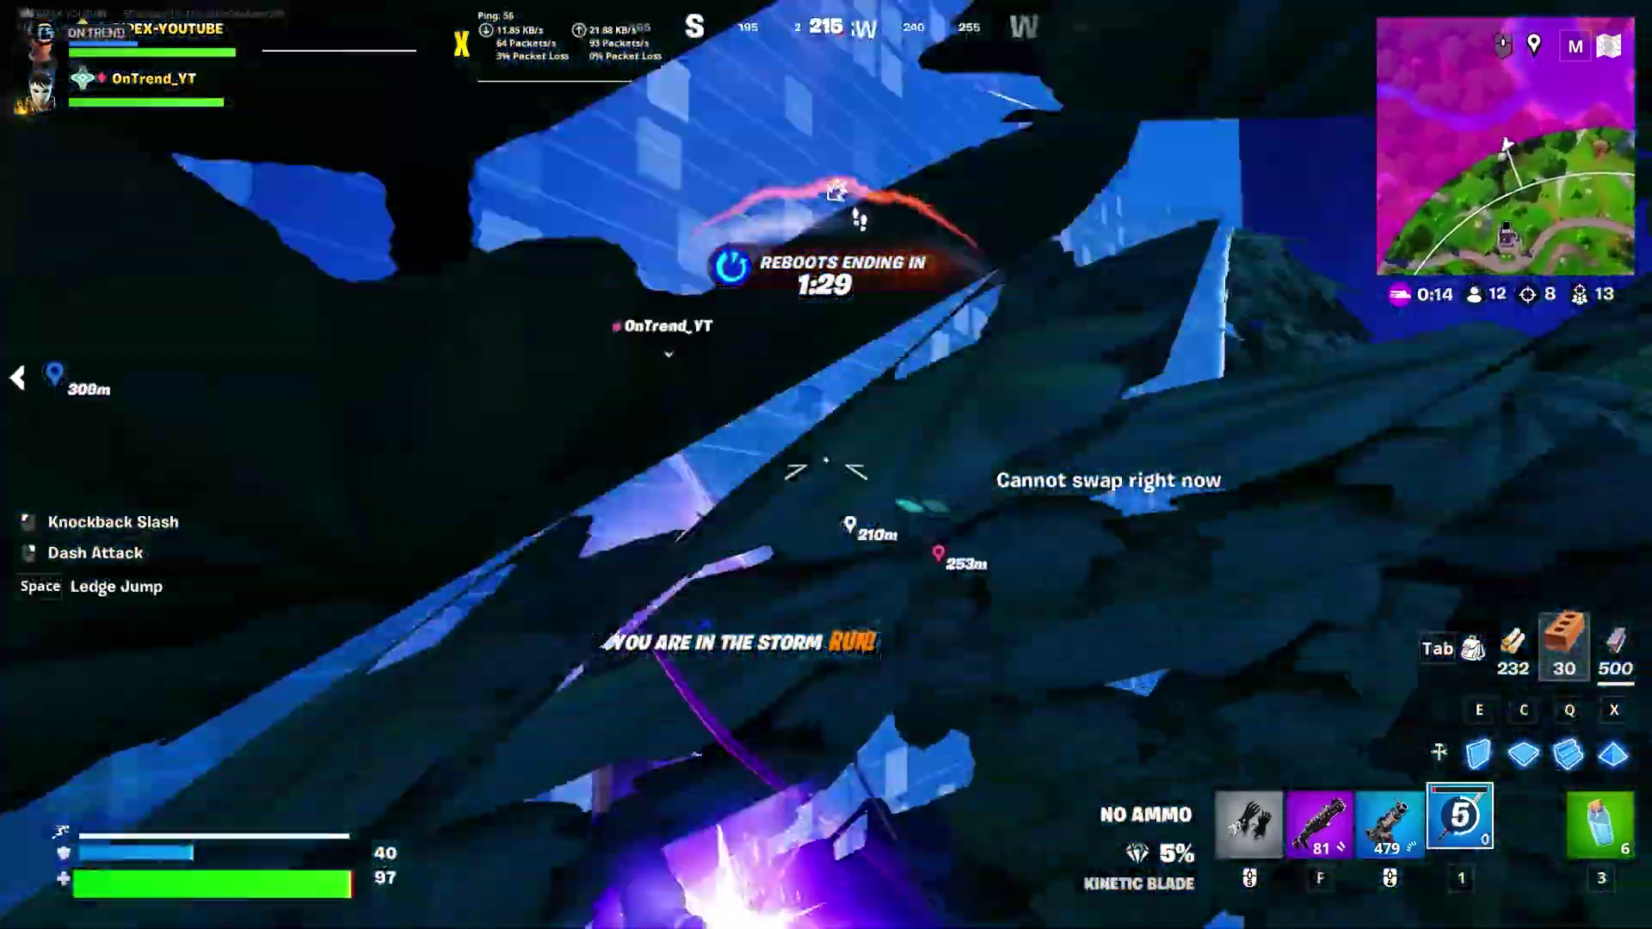
right_click(826, 469)
right_click(826, 469)
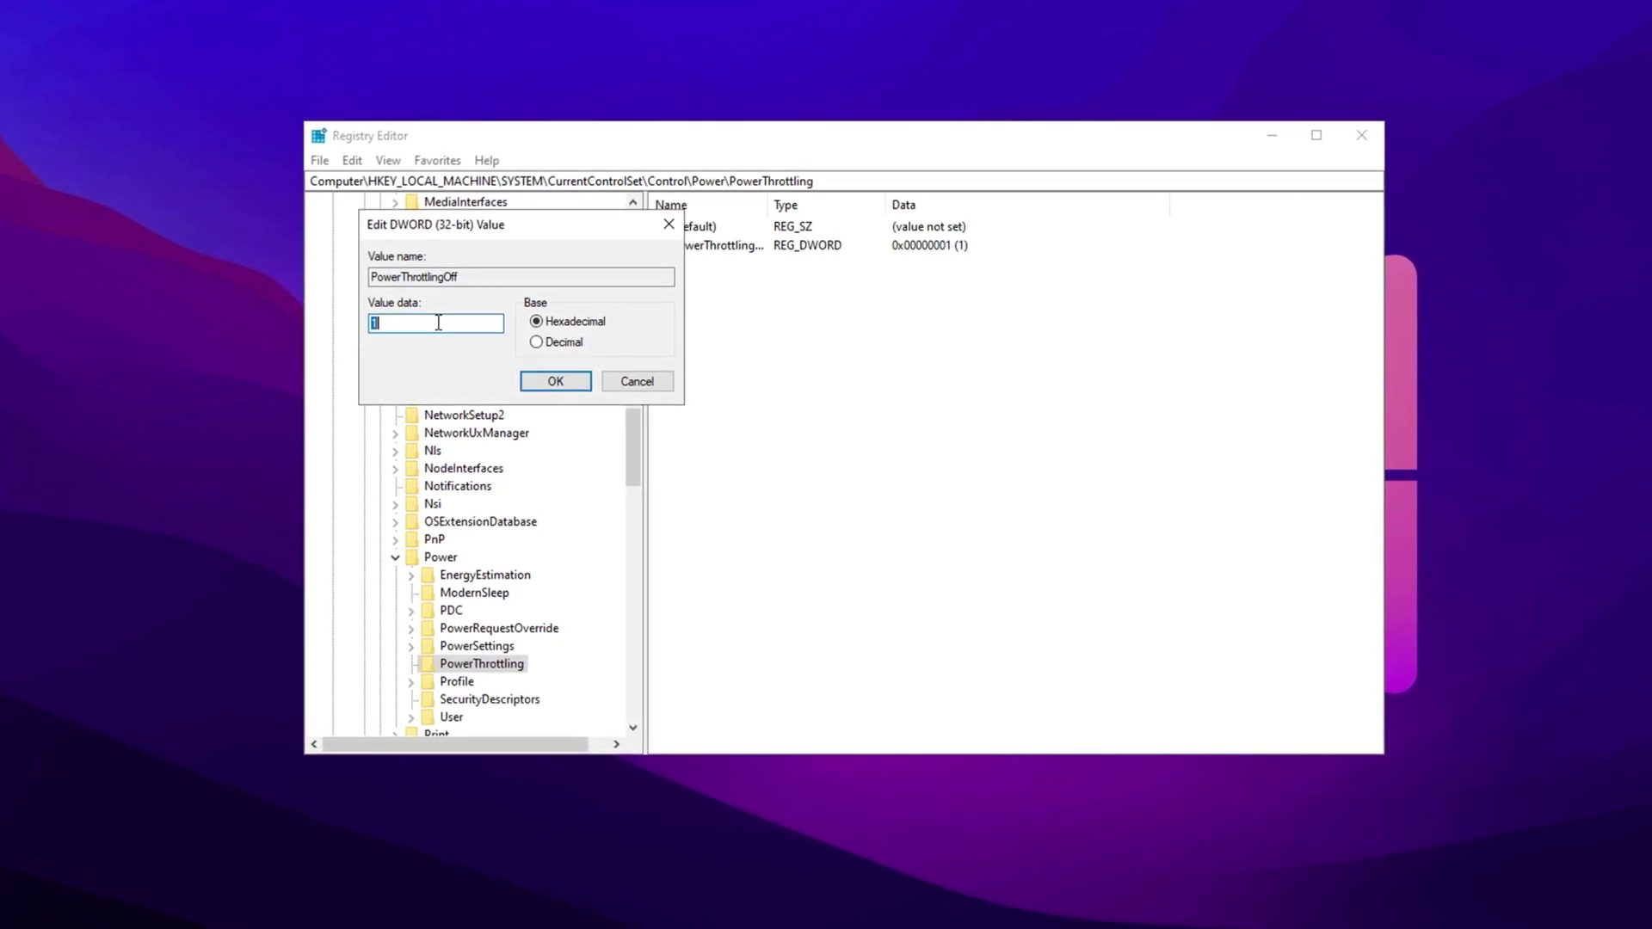
Step: Check the option for adding a DWORD (32-bit) value in the PowerThrottling key and select the existing PowerThrottlingOff entry
mouse_move(746, 347)
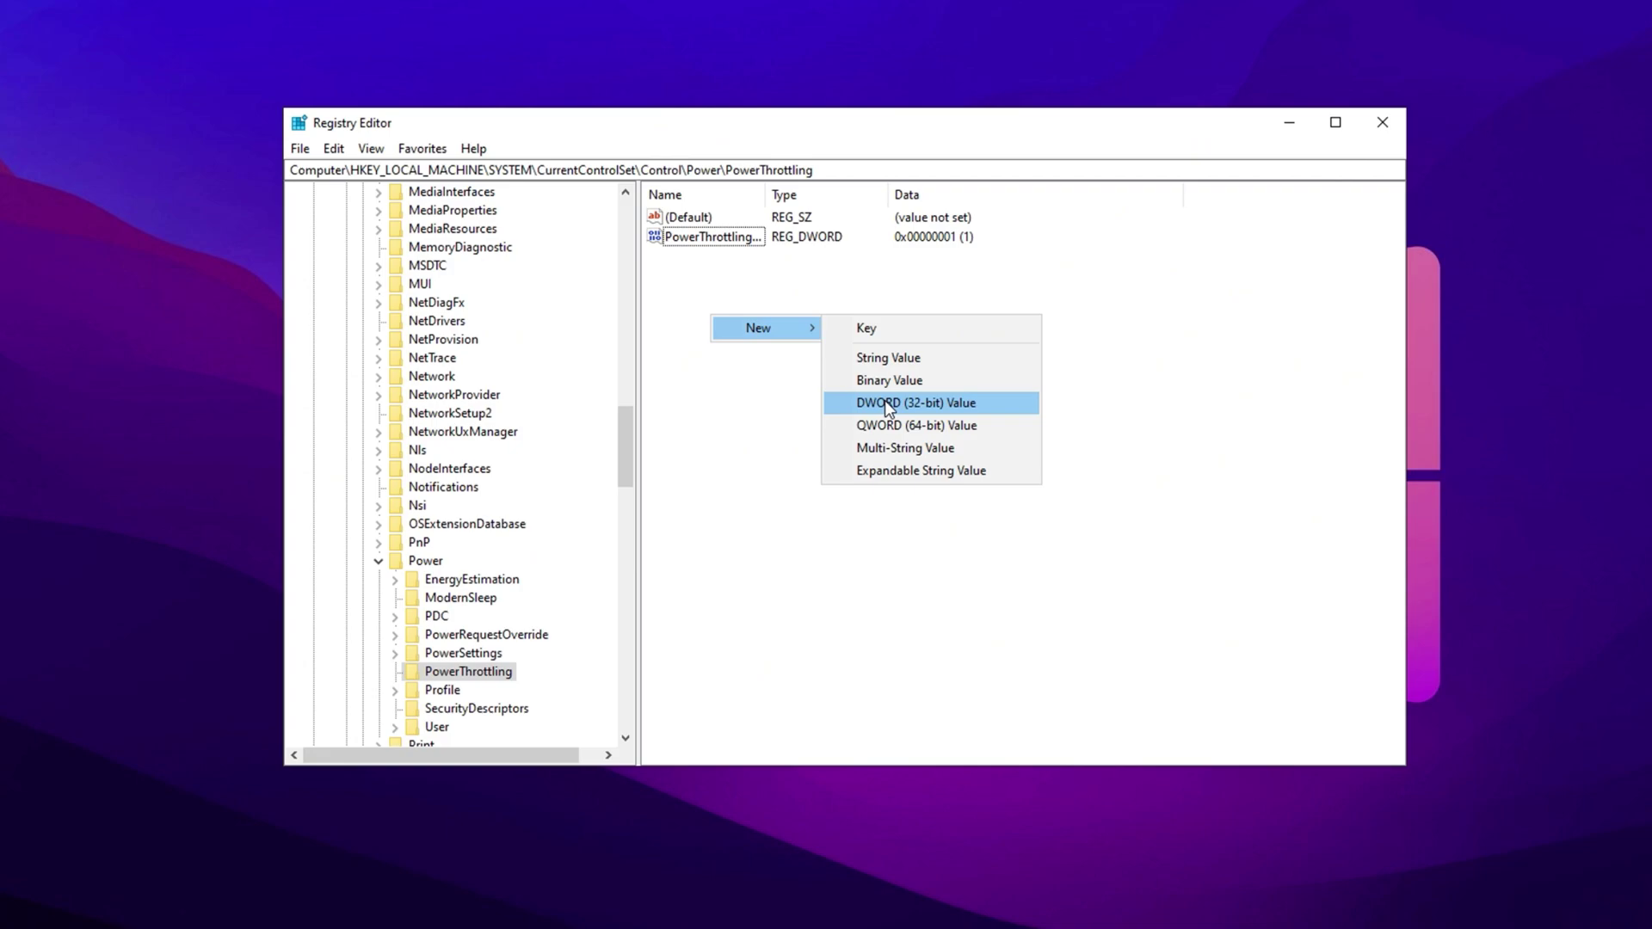
left_click(689, 254)
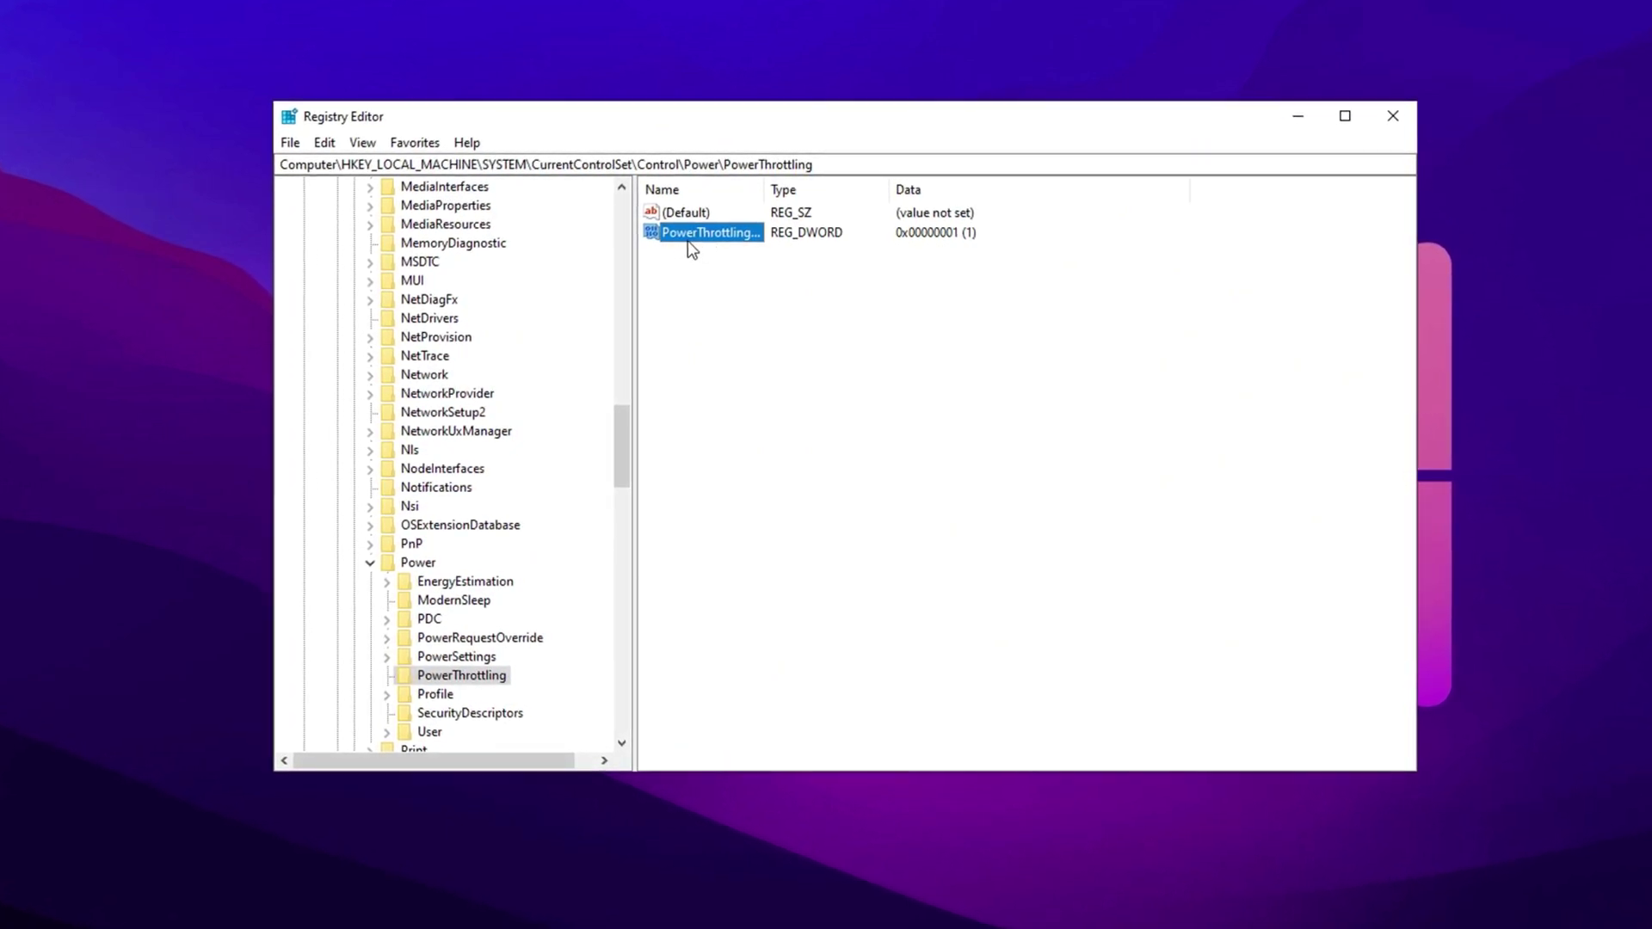
left_click(727, 280)
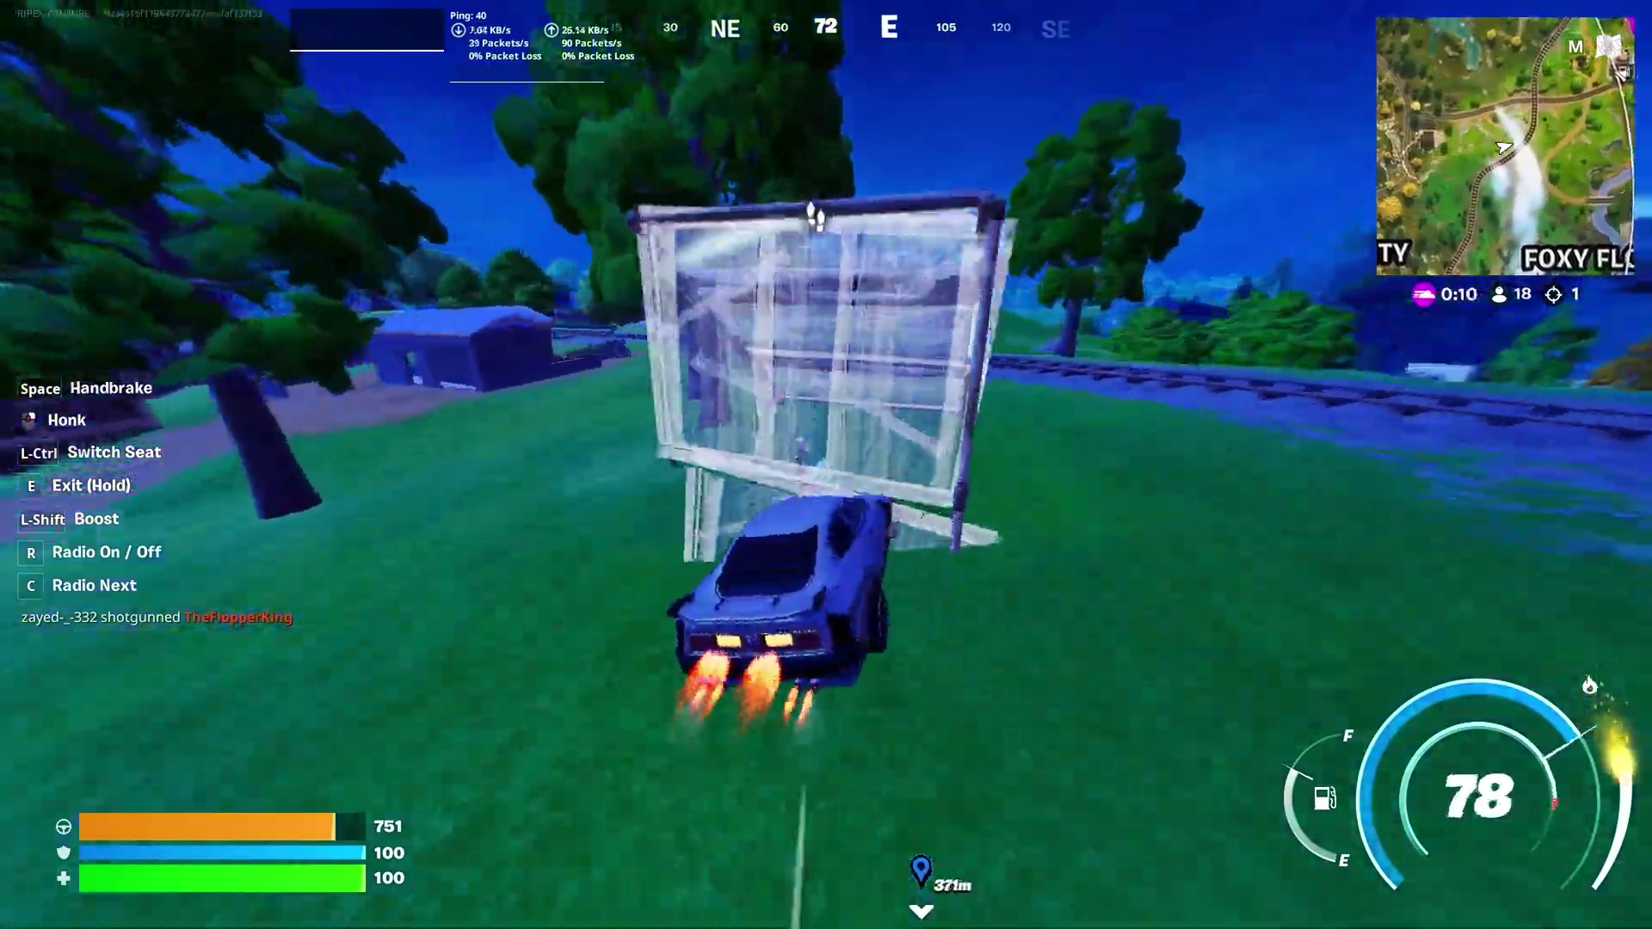
key("e")
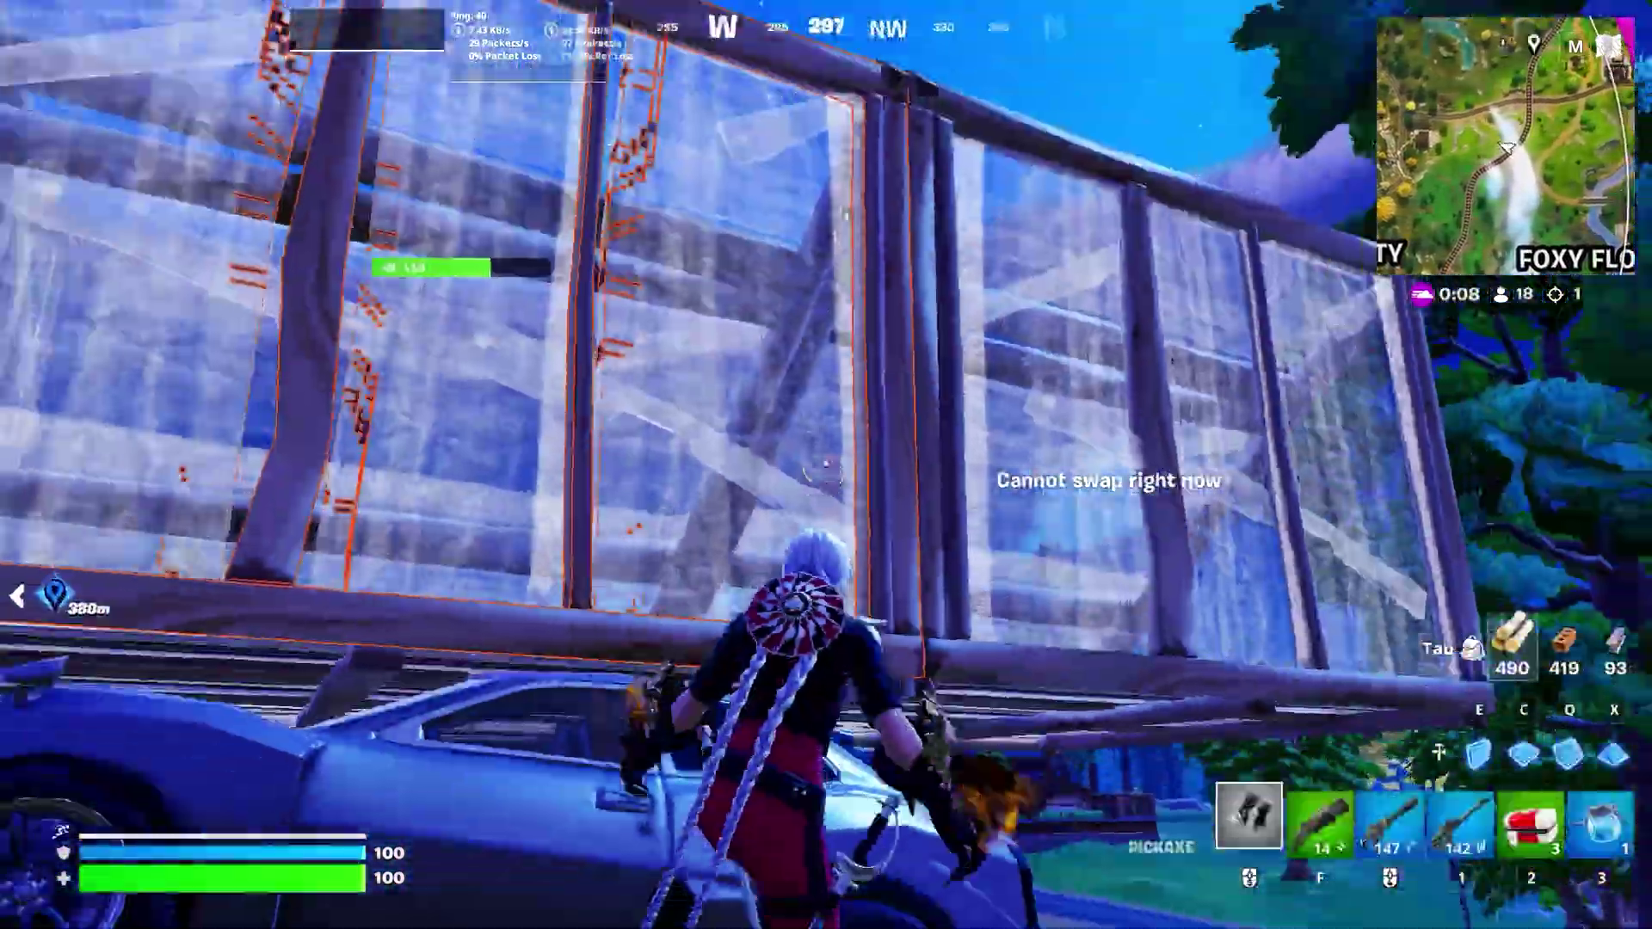
key("c")
left_click(826, 464)
left_click(826, 464)
key("e")
left_click(826, 465)
key("c")
left_click(826, 465)
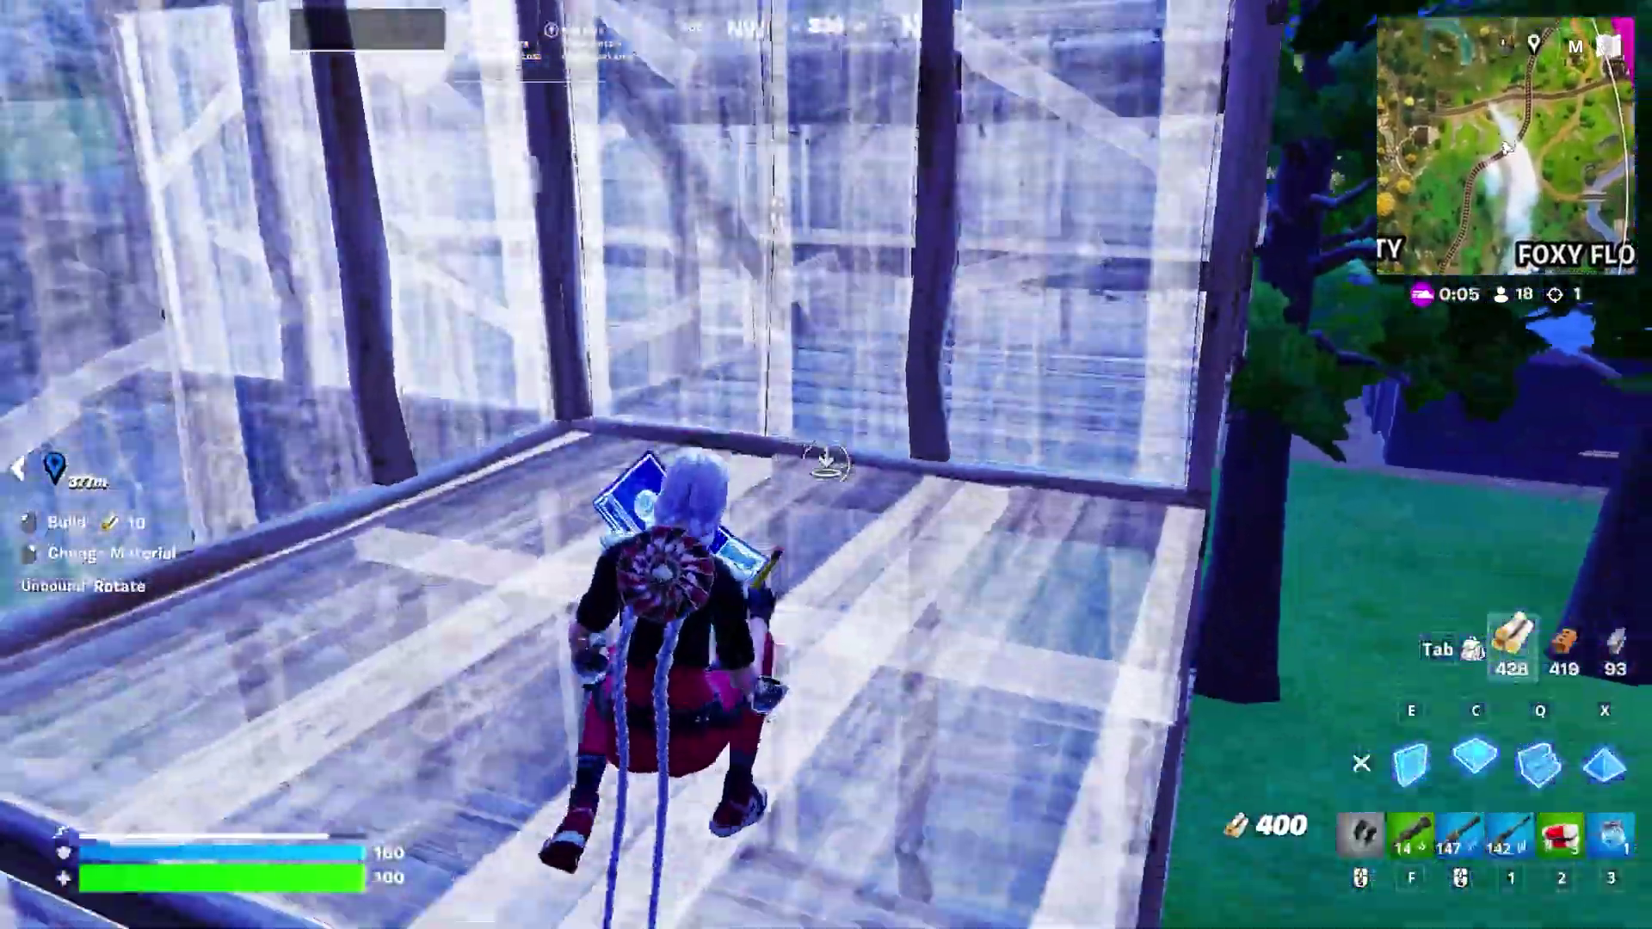
key("q")
left_click(826, 464)
key("f")
key("q")
left_click(826, 465)
key("f")
key("c")
left_click(825, 465)
key("f")
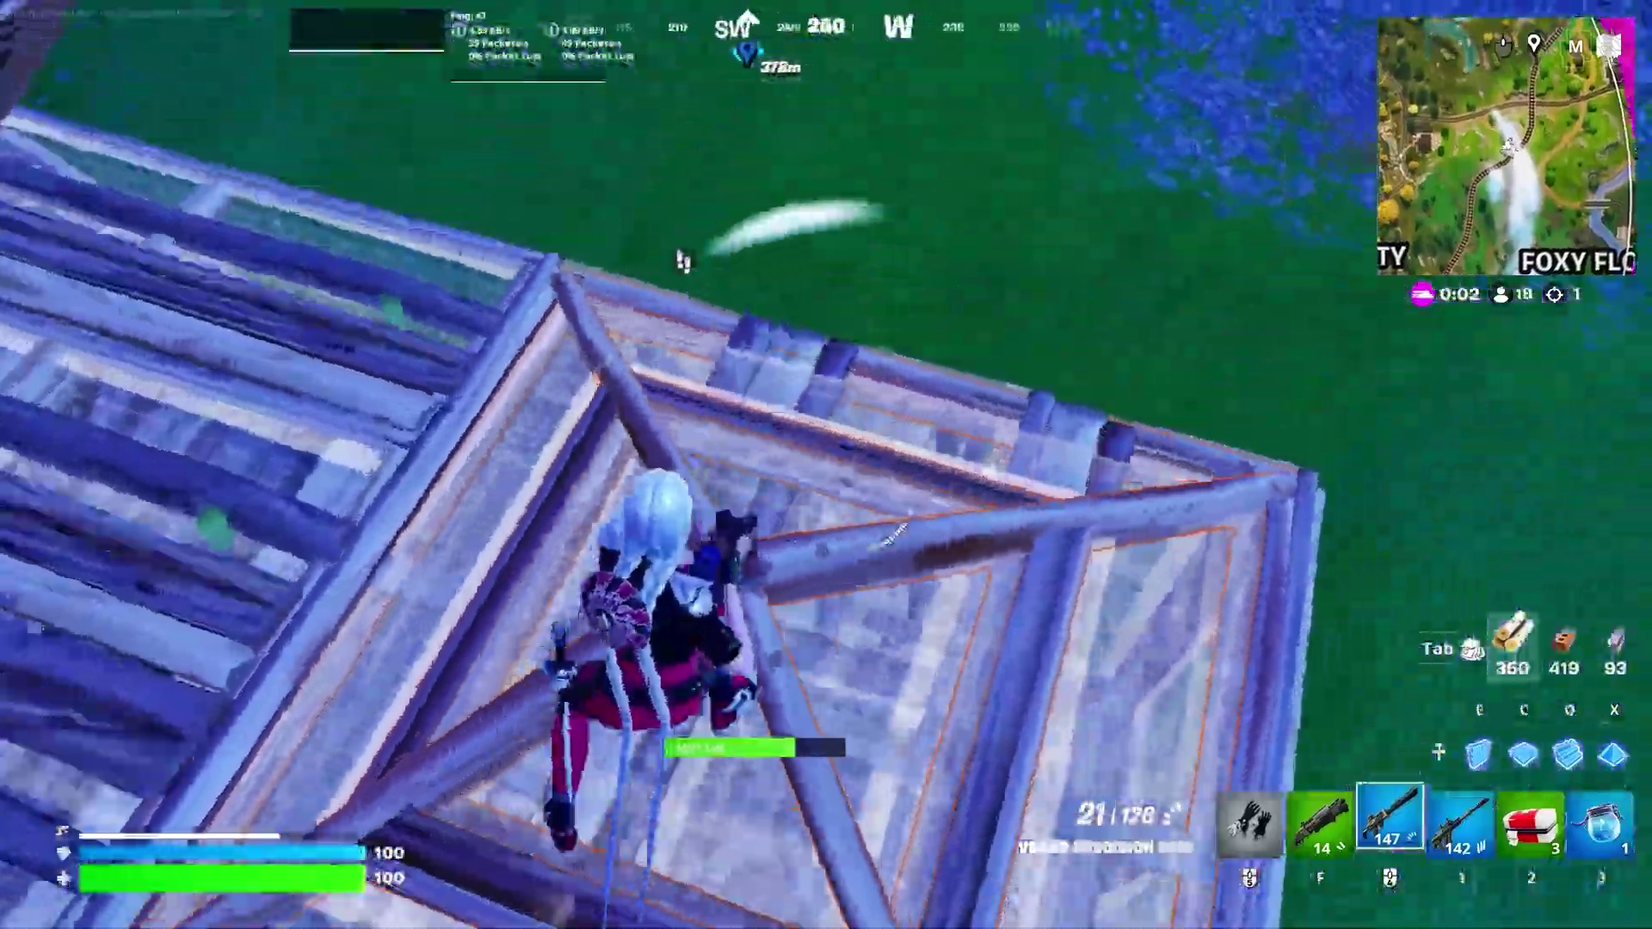
key("e")
left_click(826, 465)
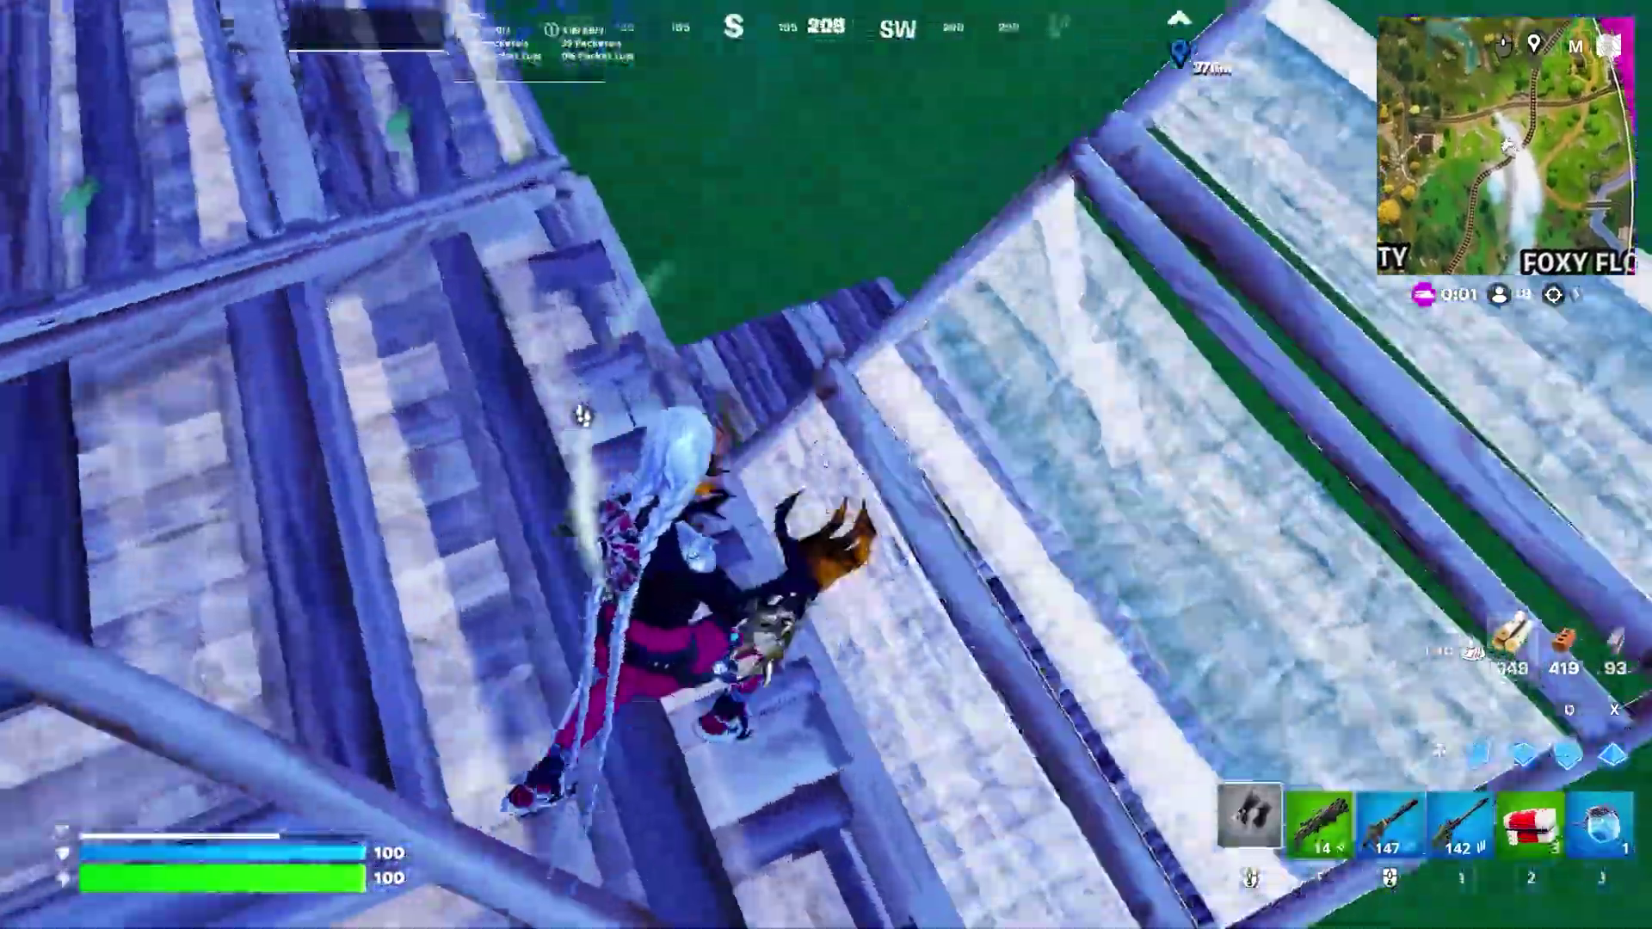
left_click(826, 465)
left_click(826, 465)
key("e")
left_click(826, 465)
key("f")
left_click(826, 465)
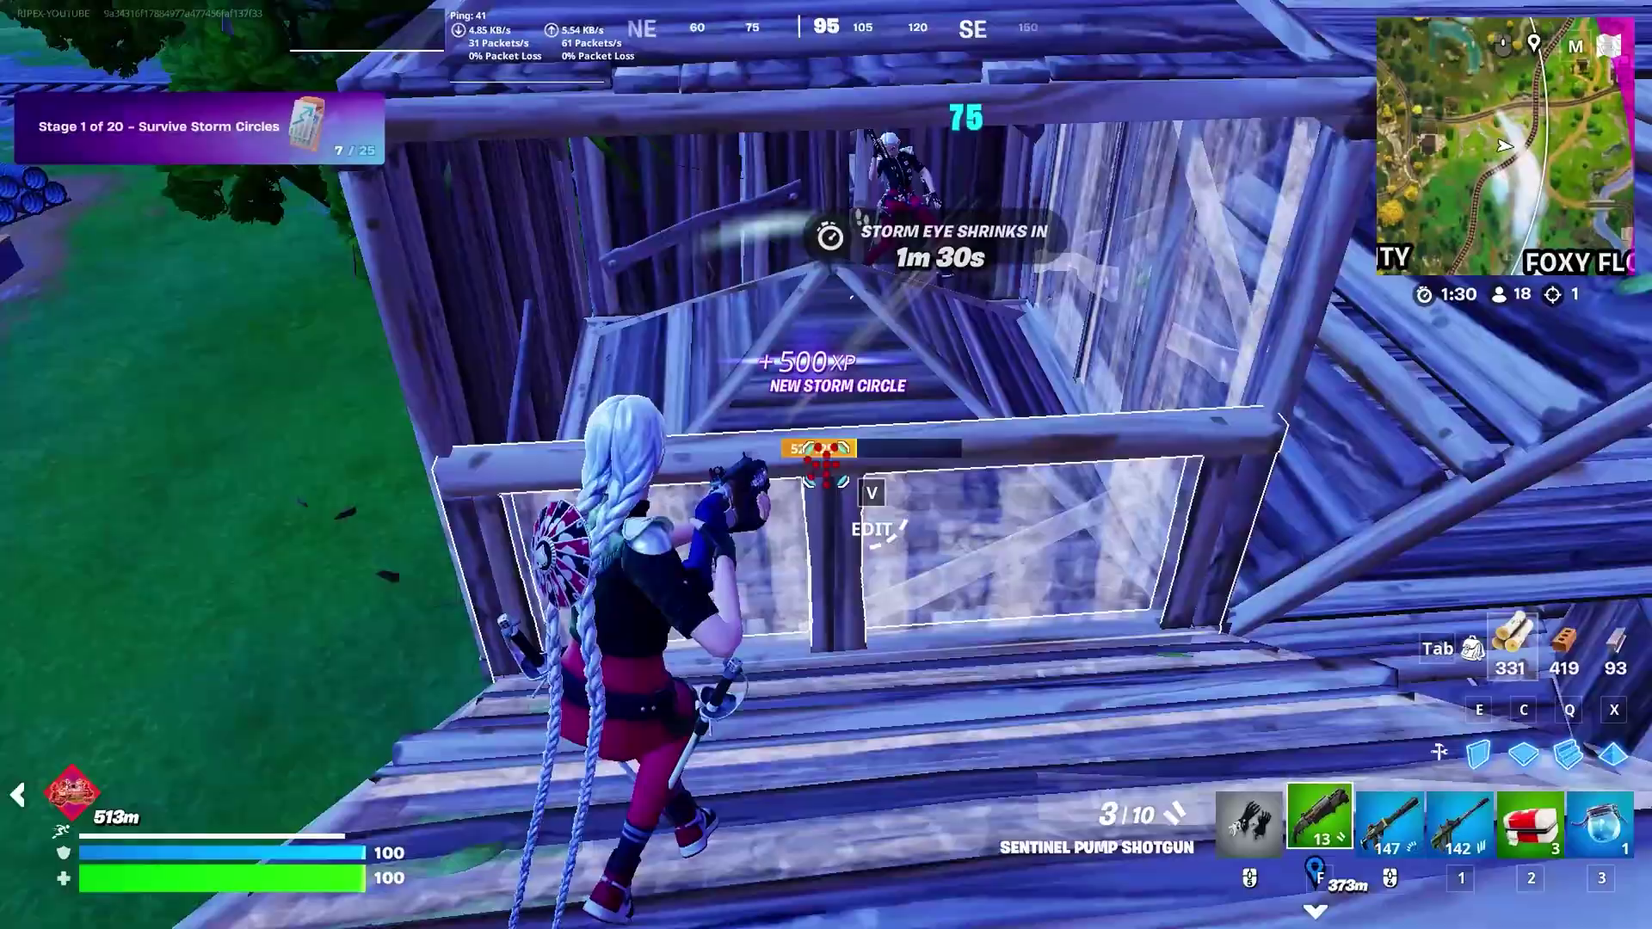
key("v")
left_click(826, 464)
key("v")
left_click(826, 465)
key("v")
scroll(826, 465, "up", 1)
key("v")
left_click(826, 465)
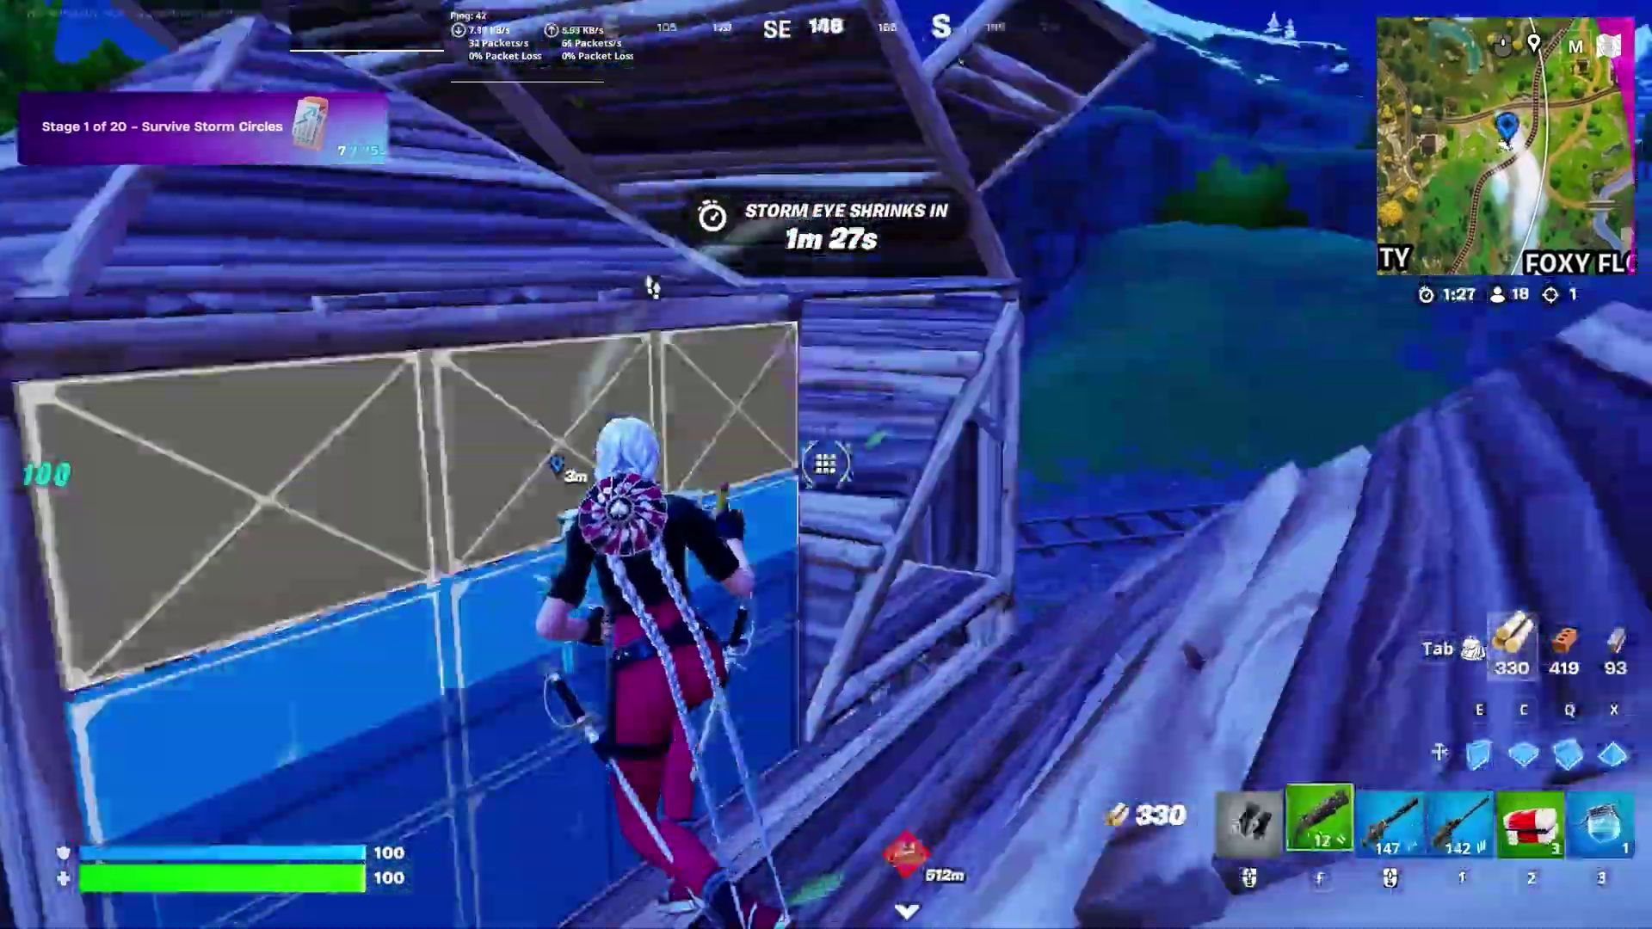
key("v")
key("v")
left_click(826, 464)
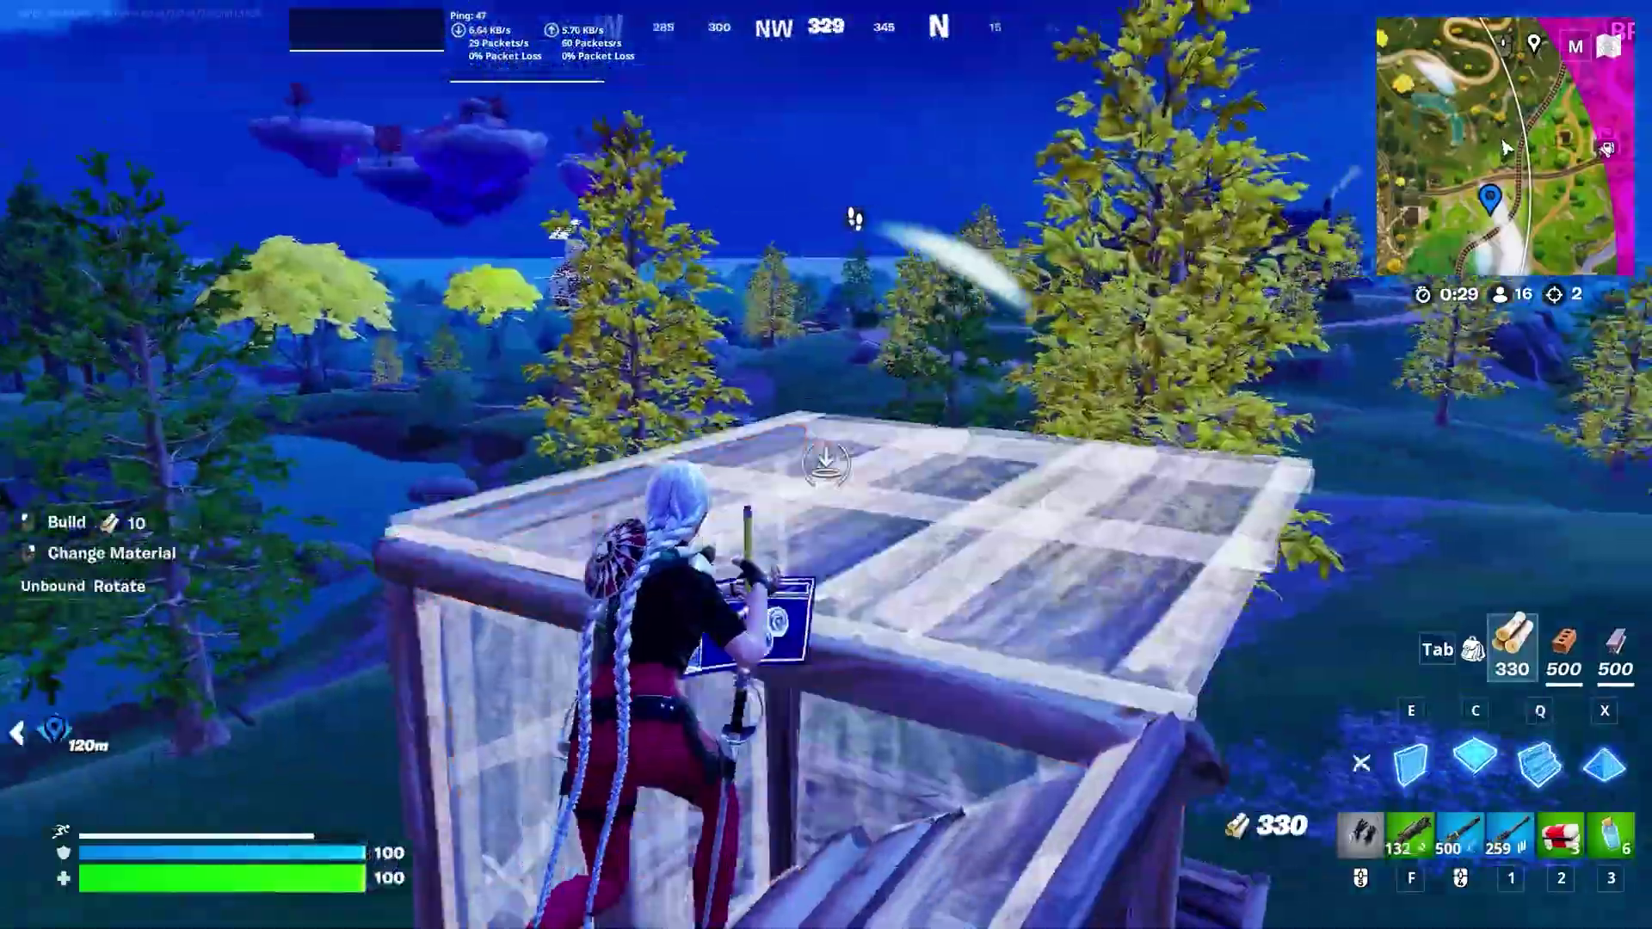
left_click(826, 464)
key("x")
left_click(826, 465)
key("f")
key("v")
left_click(826, 465)
key("v")
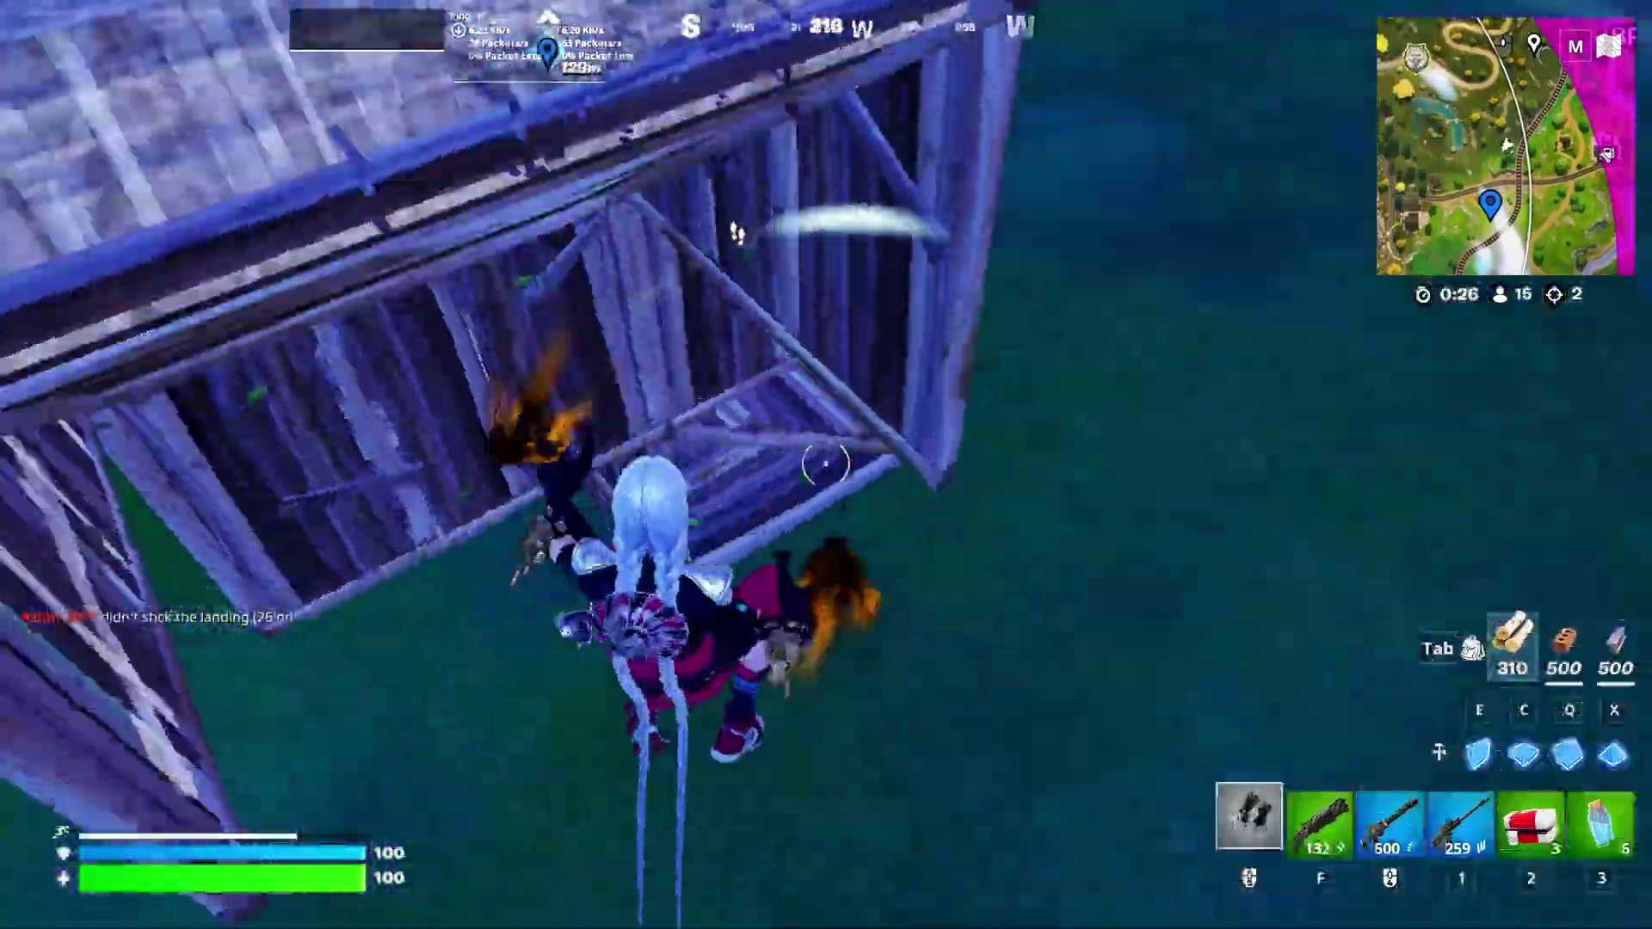
key("c")
left_click(826, 465)
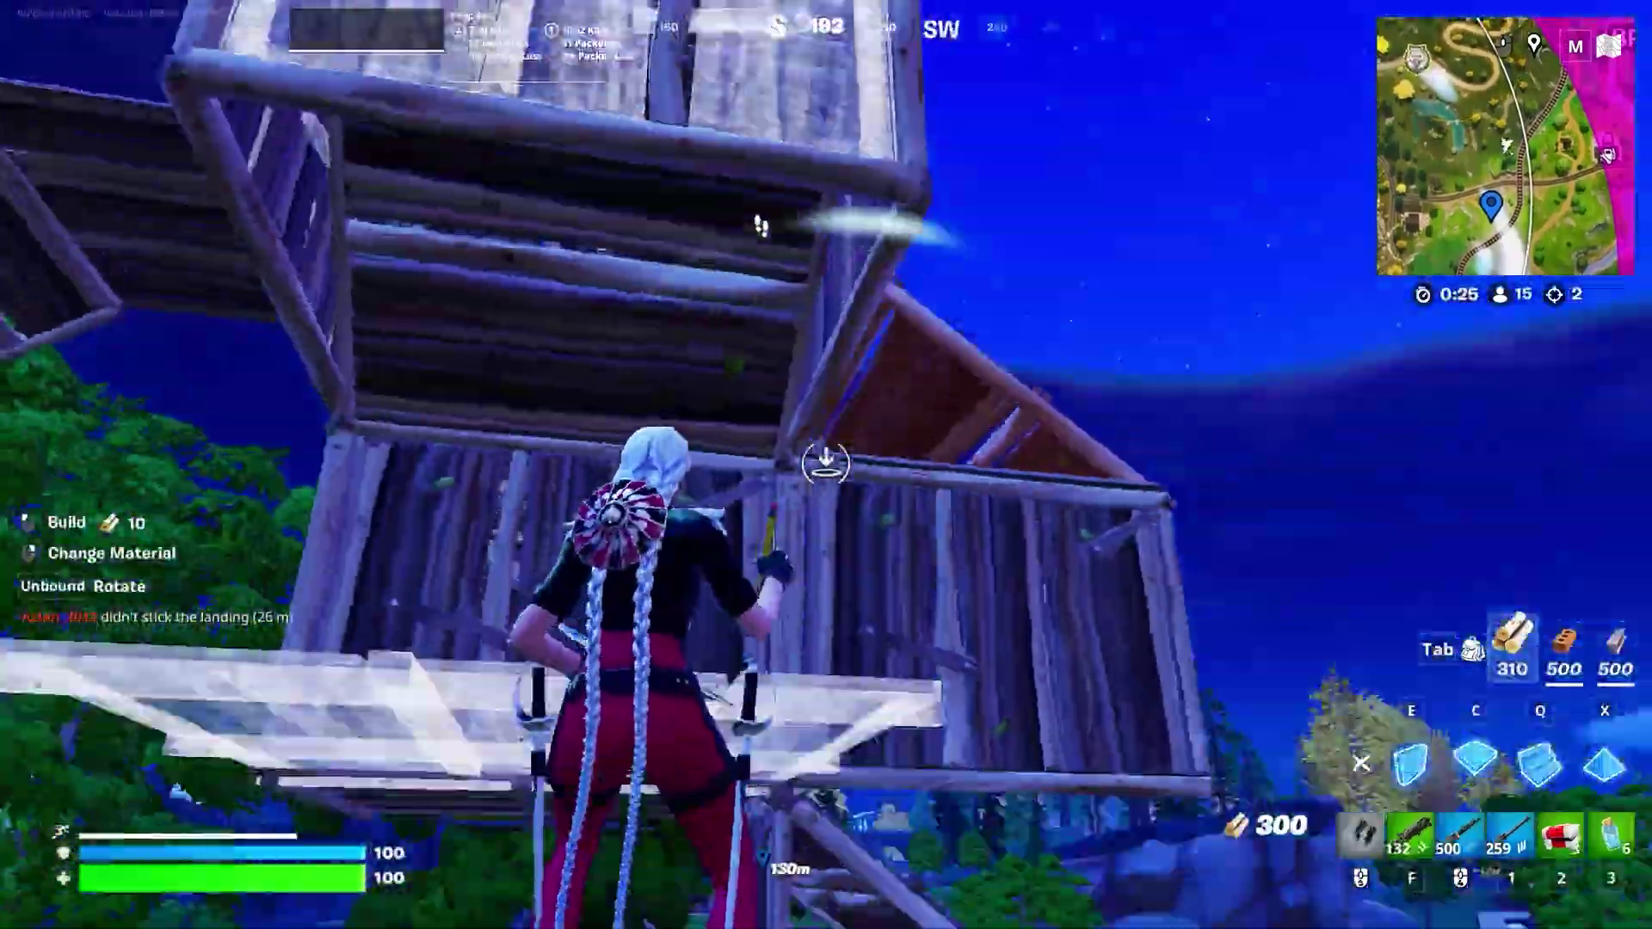
key("q")
left_click(826, 465)
key("f")
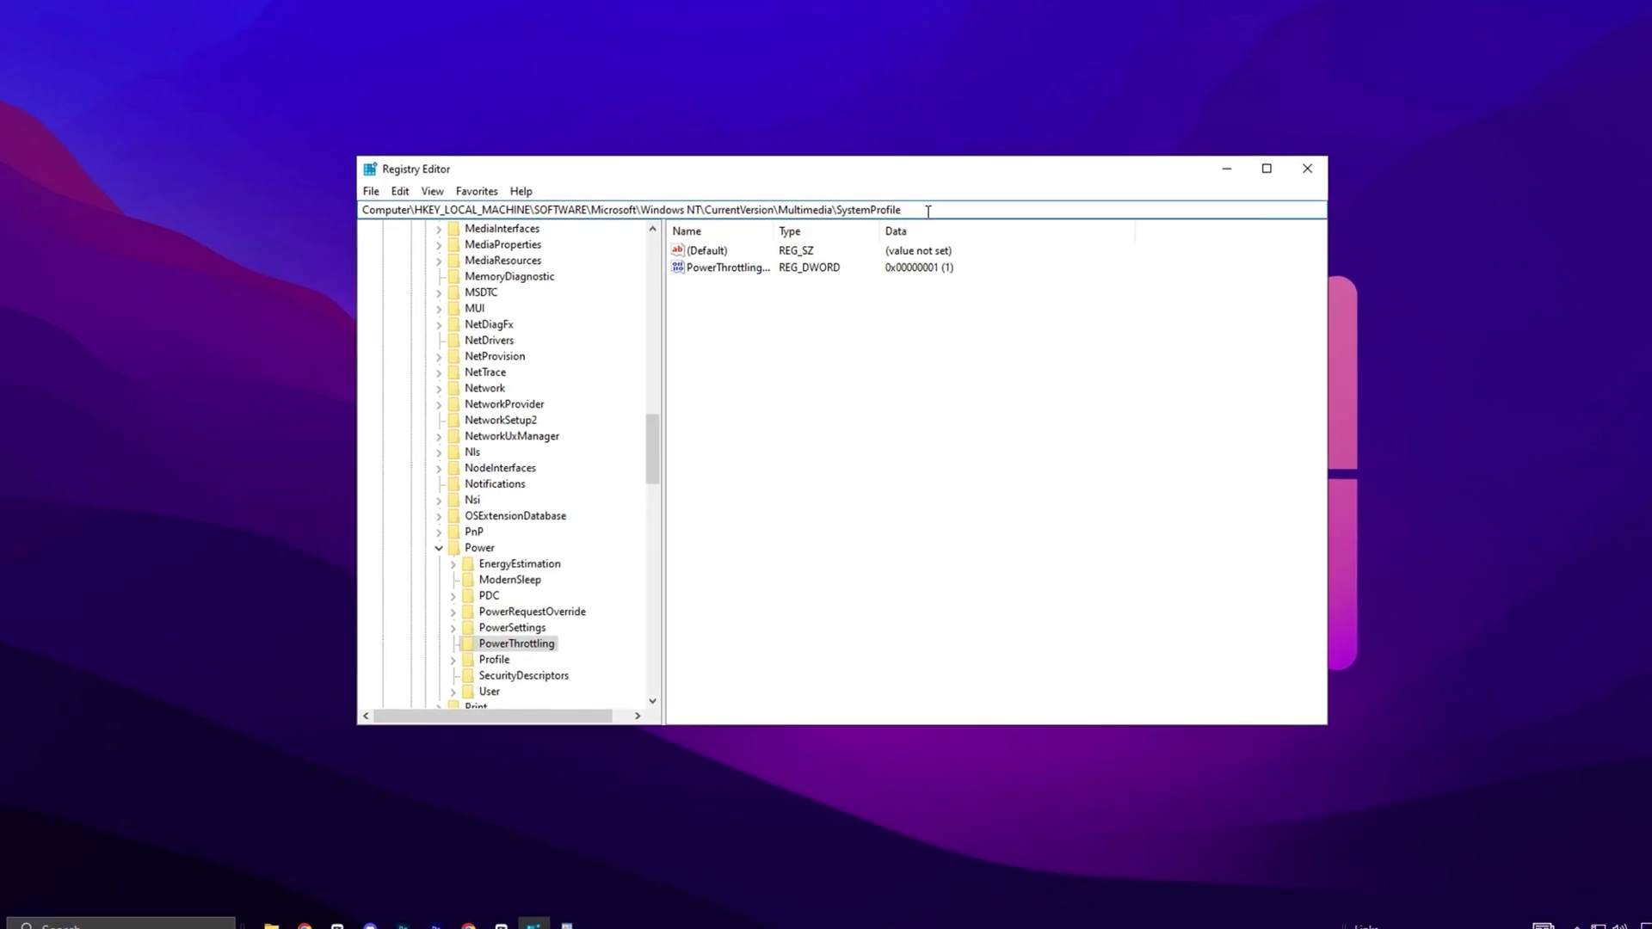
Step: Go to HKEY_LOCAL_MACHINE\SOFTWARE\Microsoft\Windows NT\CurrentVersion\Multimedia\SystemProfile and set NetworkThrottlingIndex to hexadecimal ffffffff
key("Return")
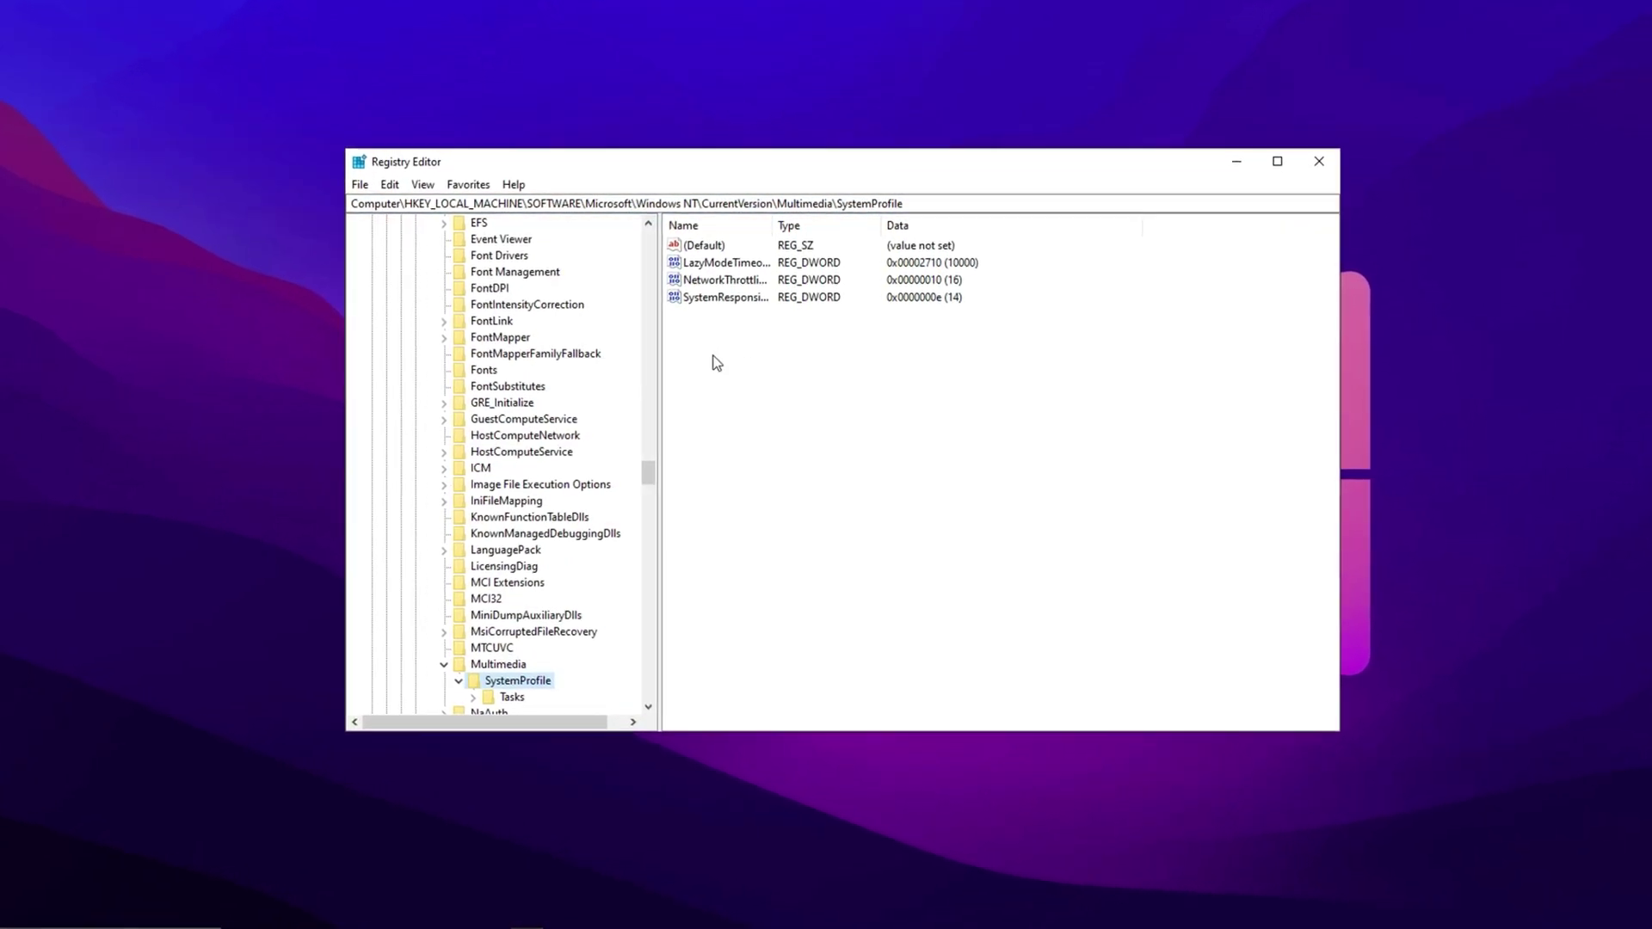
double_click(719, 275)
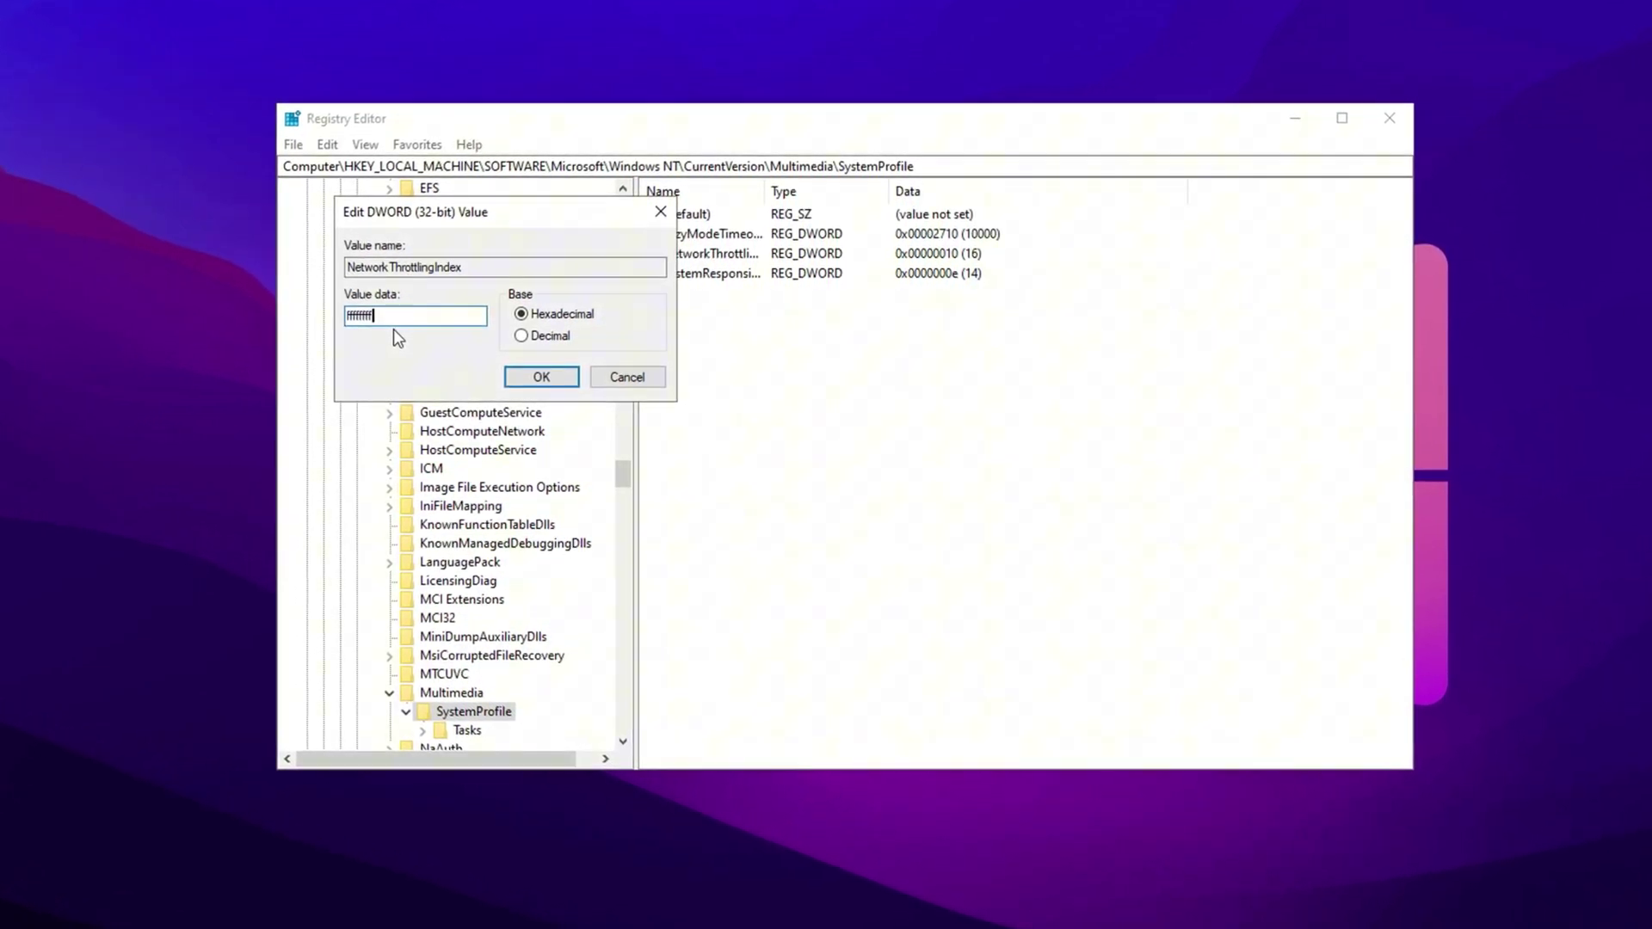
left_click(511, 379)
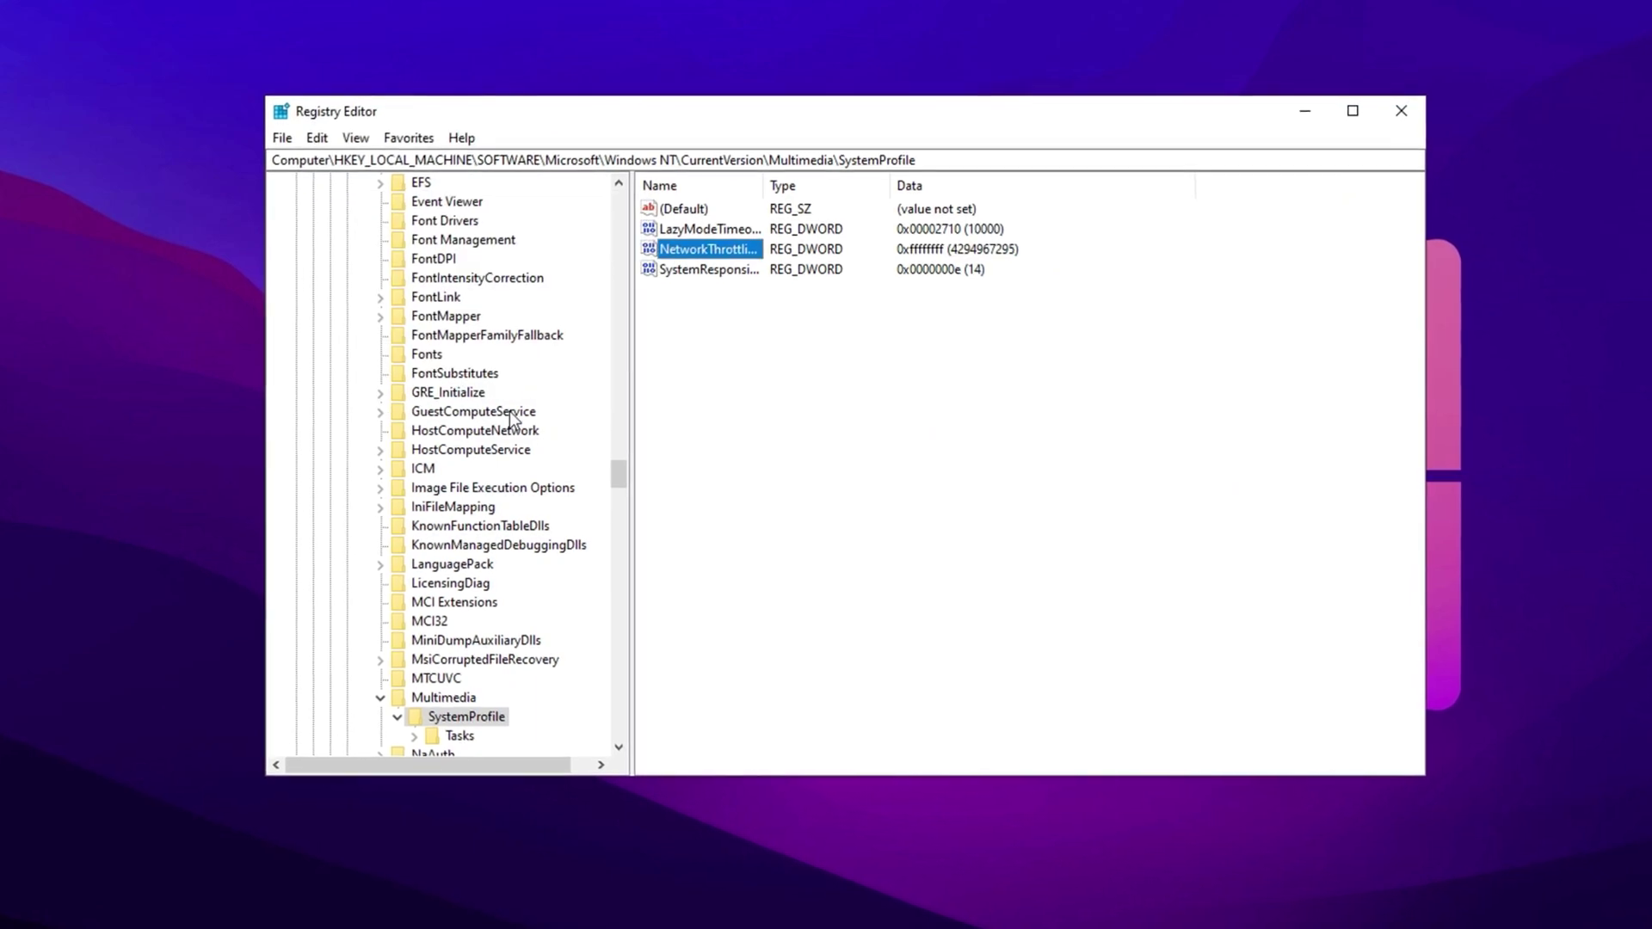
left_click(731, 362)
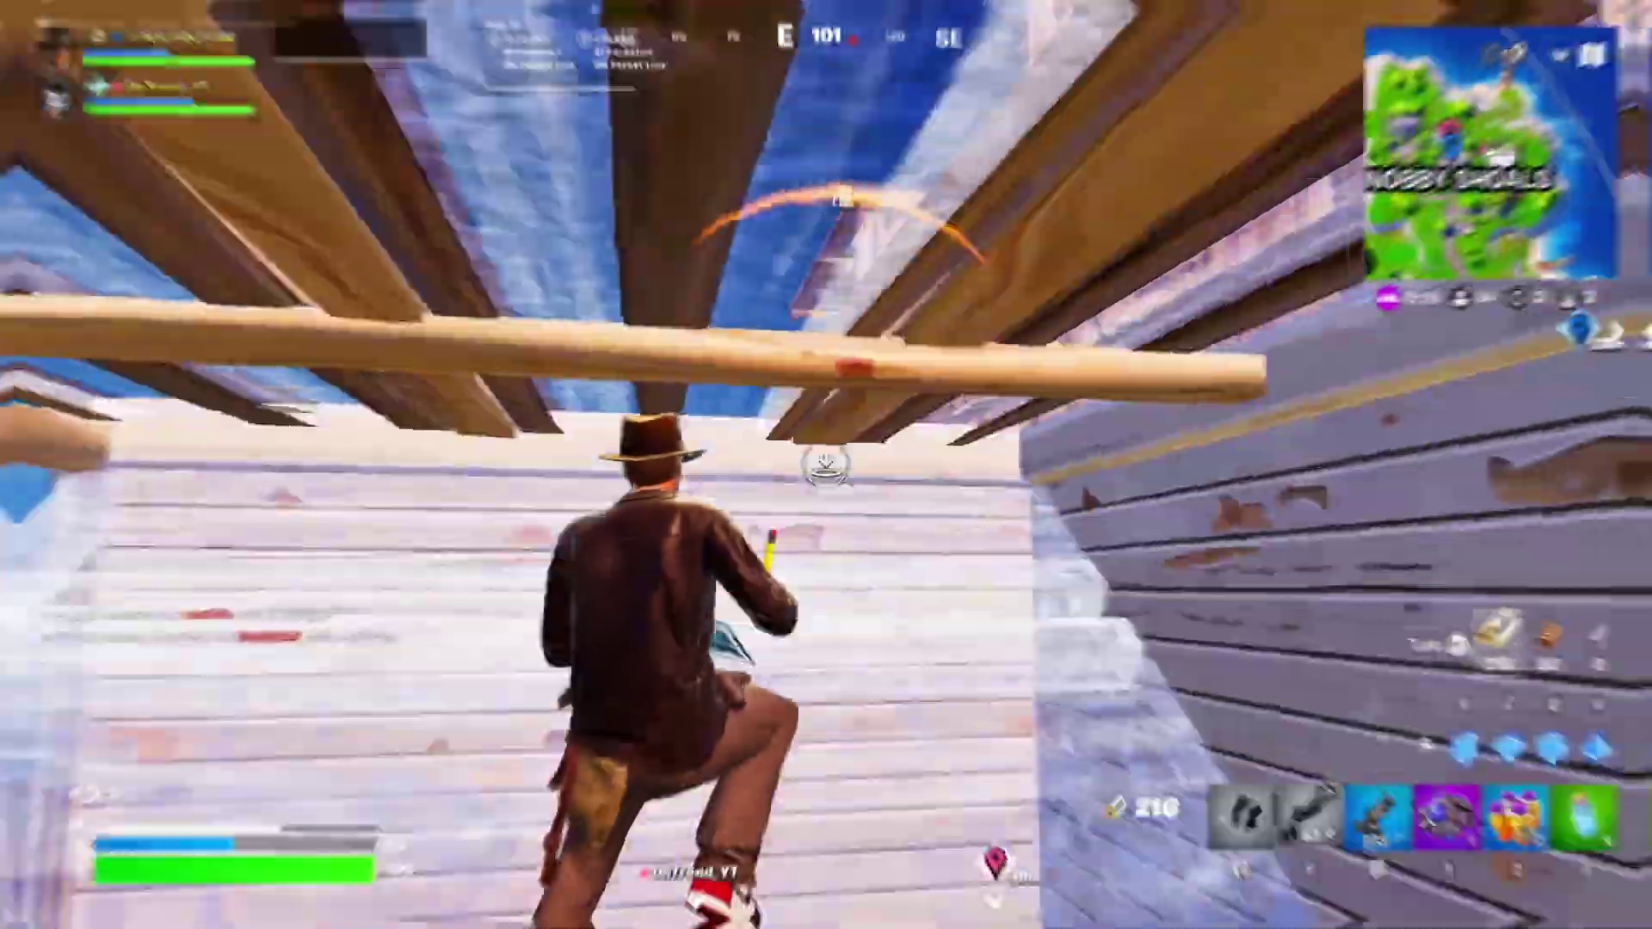
key("1")
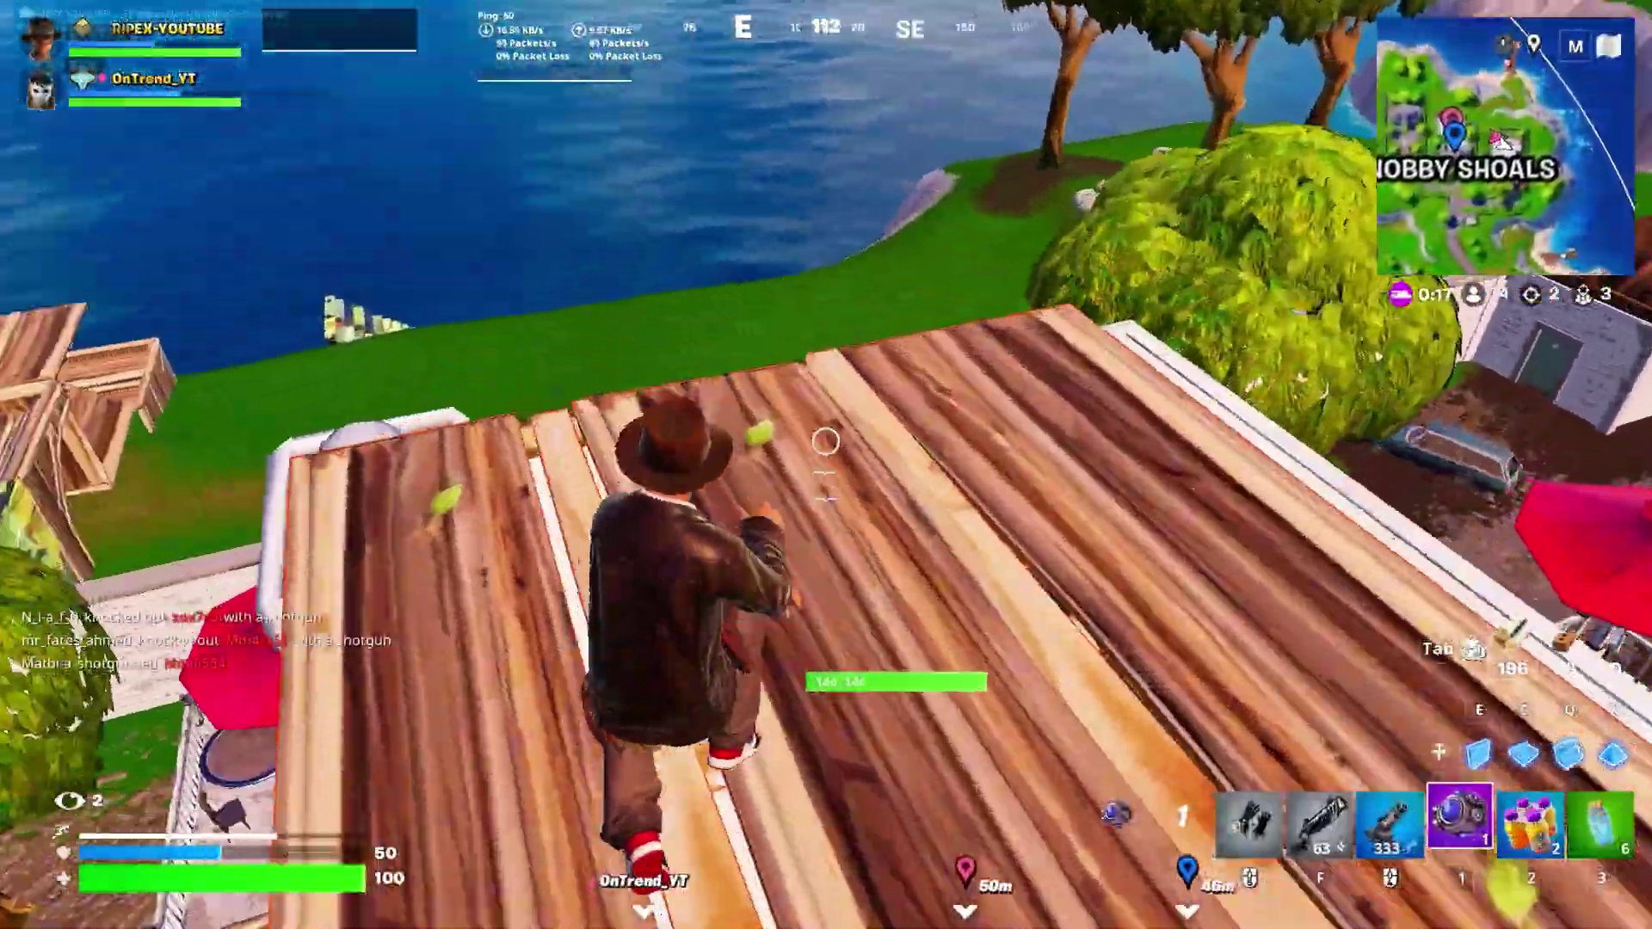
key("2")
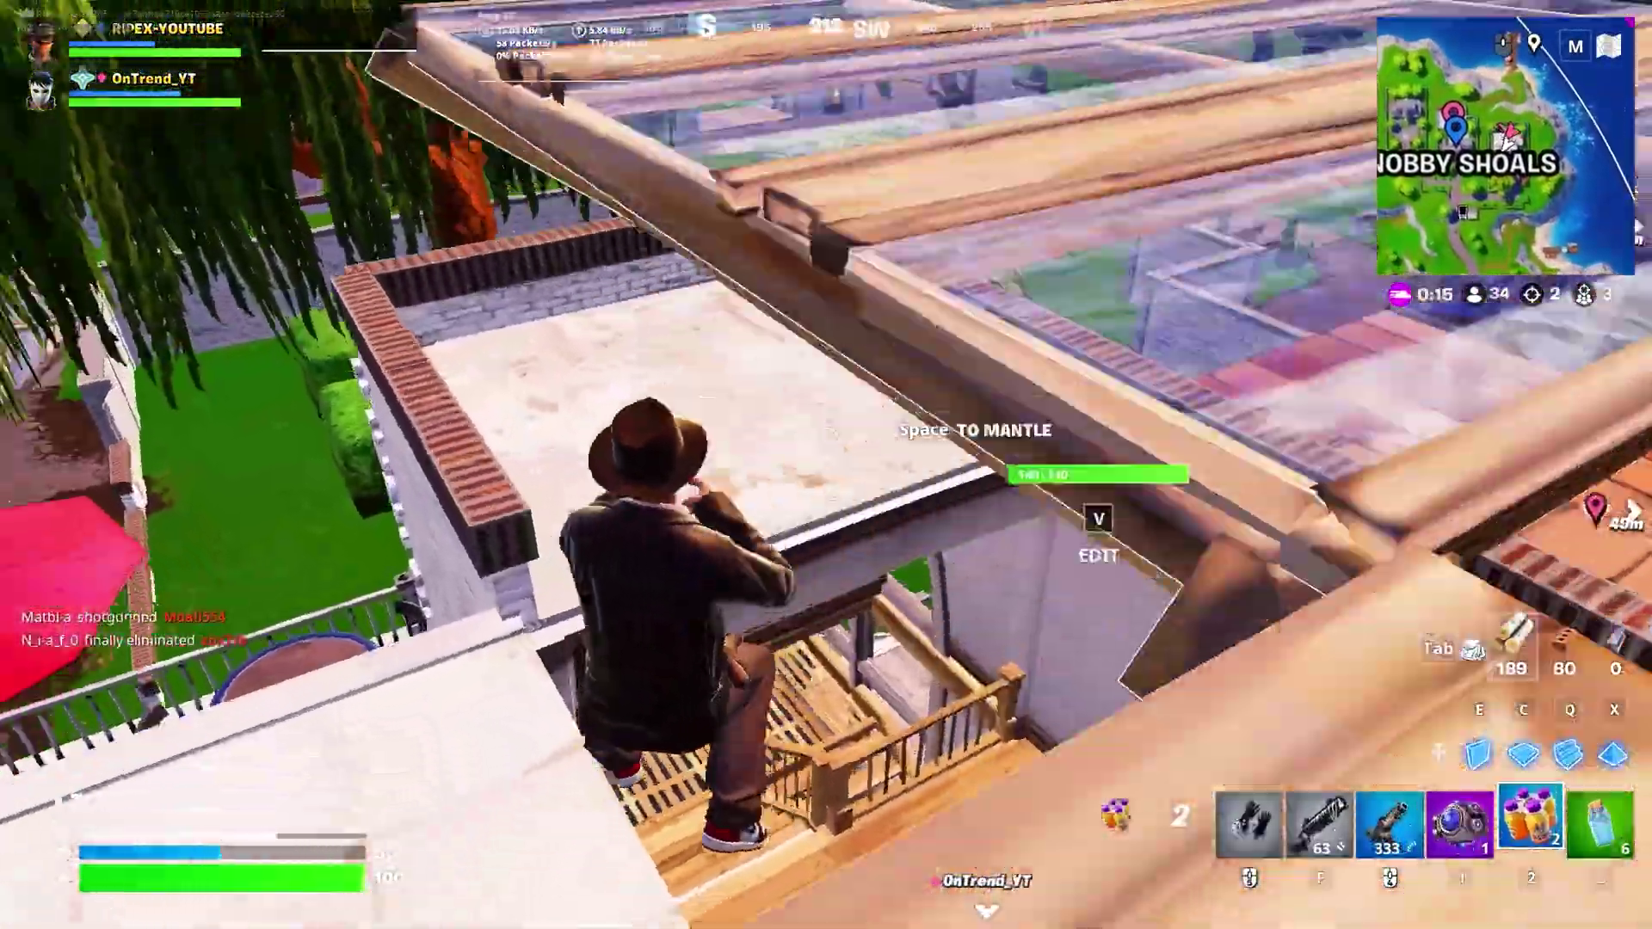
key("space")
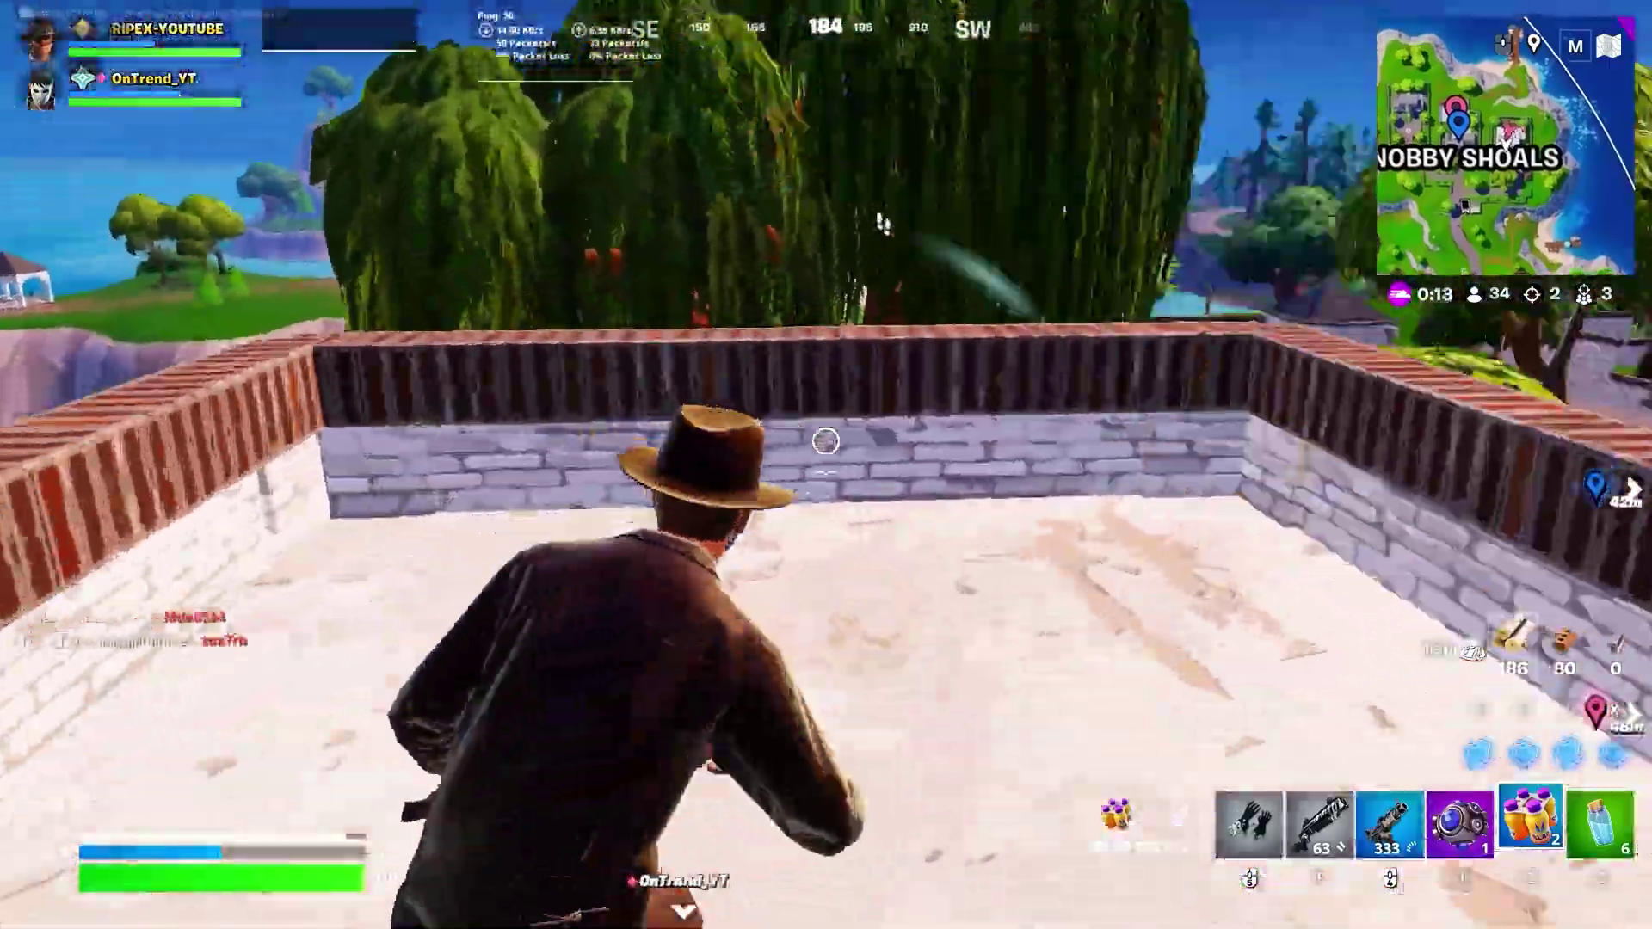
key("space")
key("q")
left_click(826, 465)
key("f")
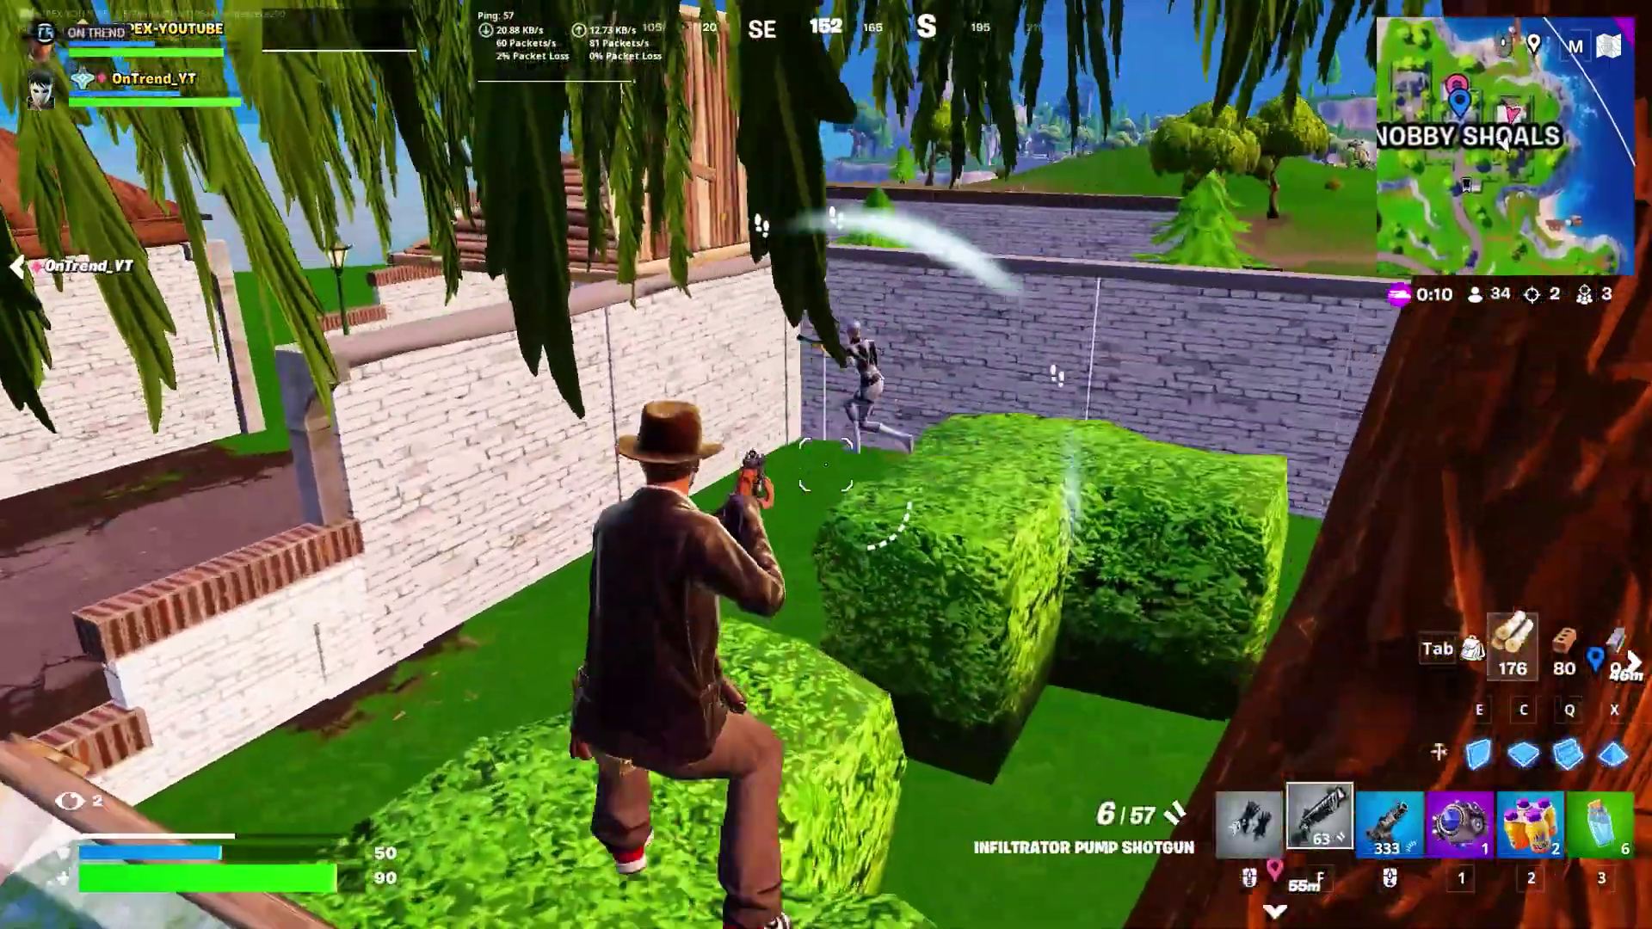
left_click(826, 465)
key("e")
left_click(826, 465)
key("q")
left_click(826, 464)
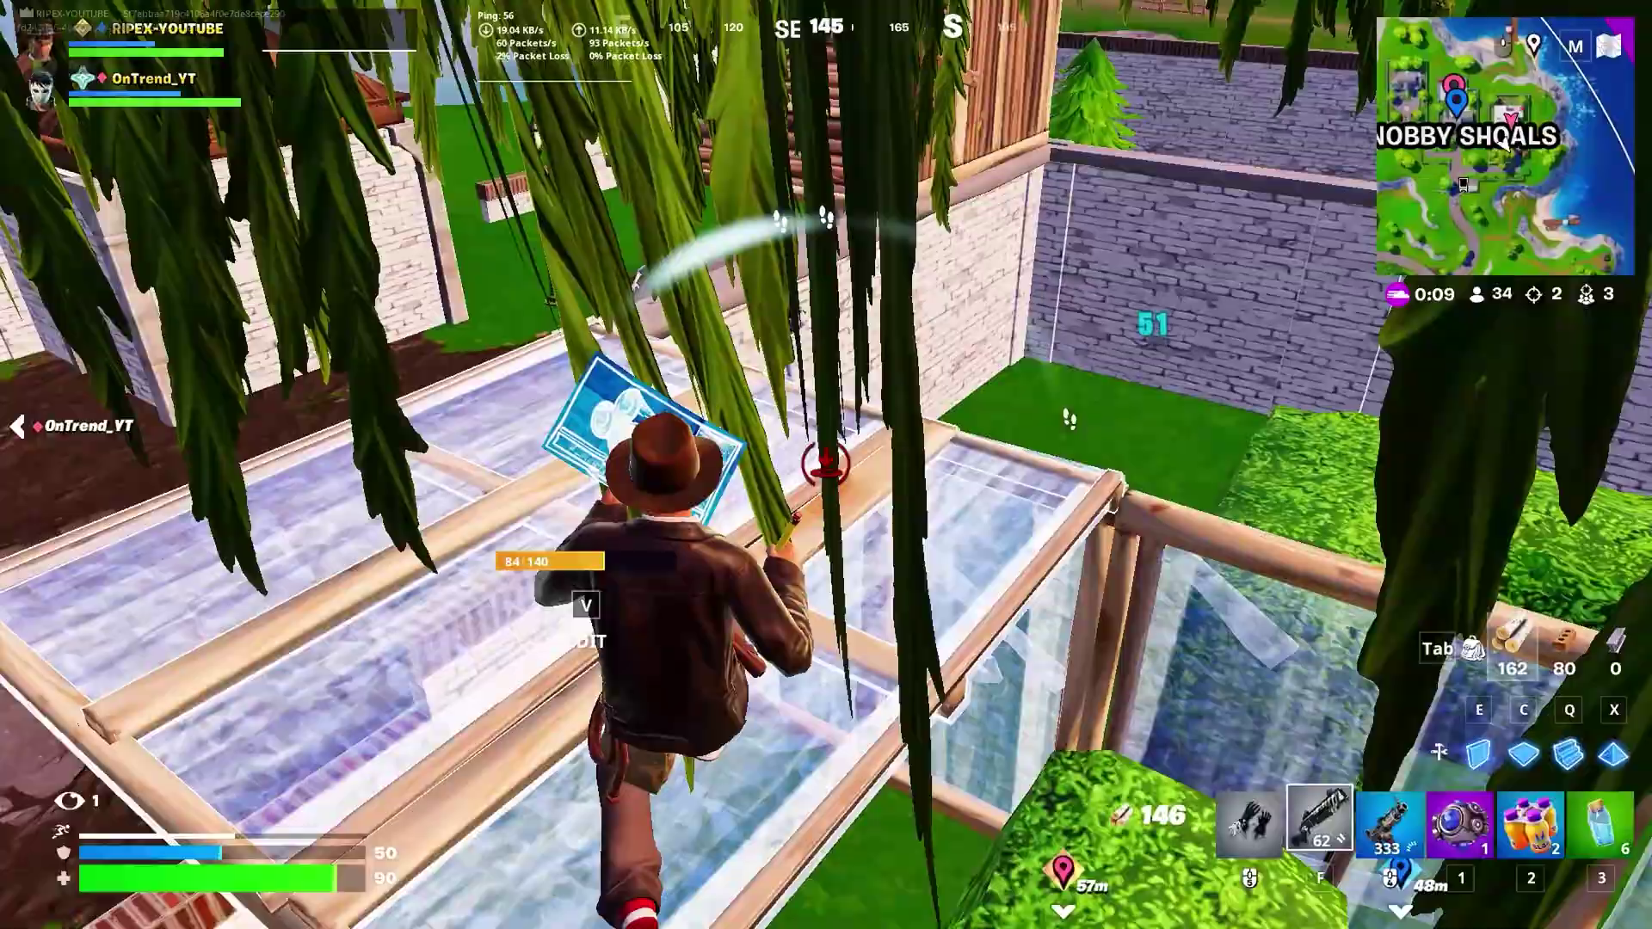
key("f")
left_click(826, 465)
key("e")
left_click(826, 465)
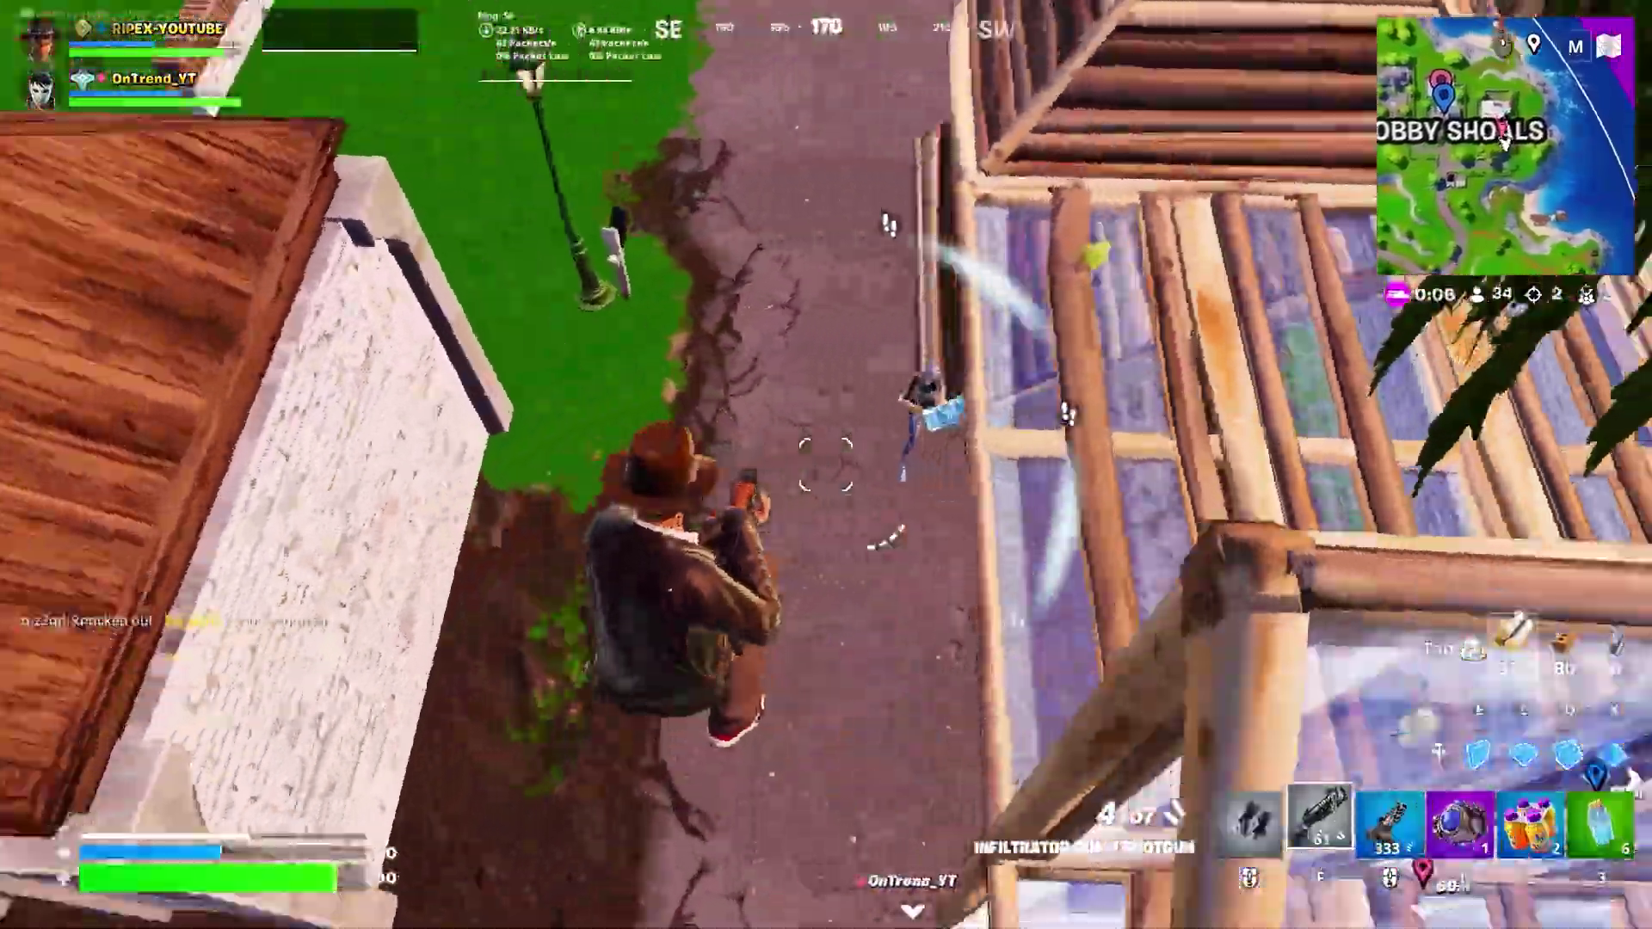
left_click(826, 465)
left_click(826, 465)
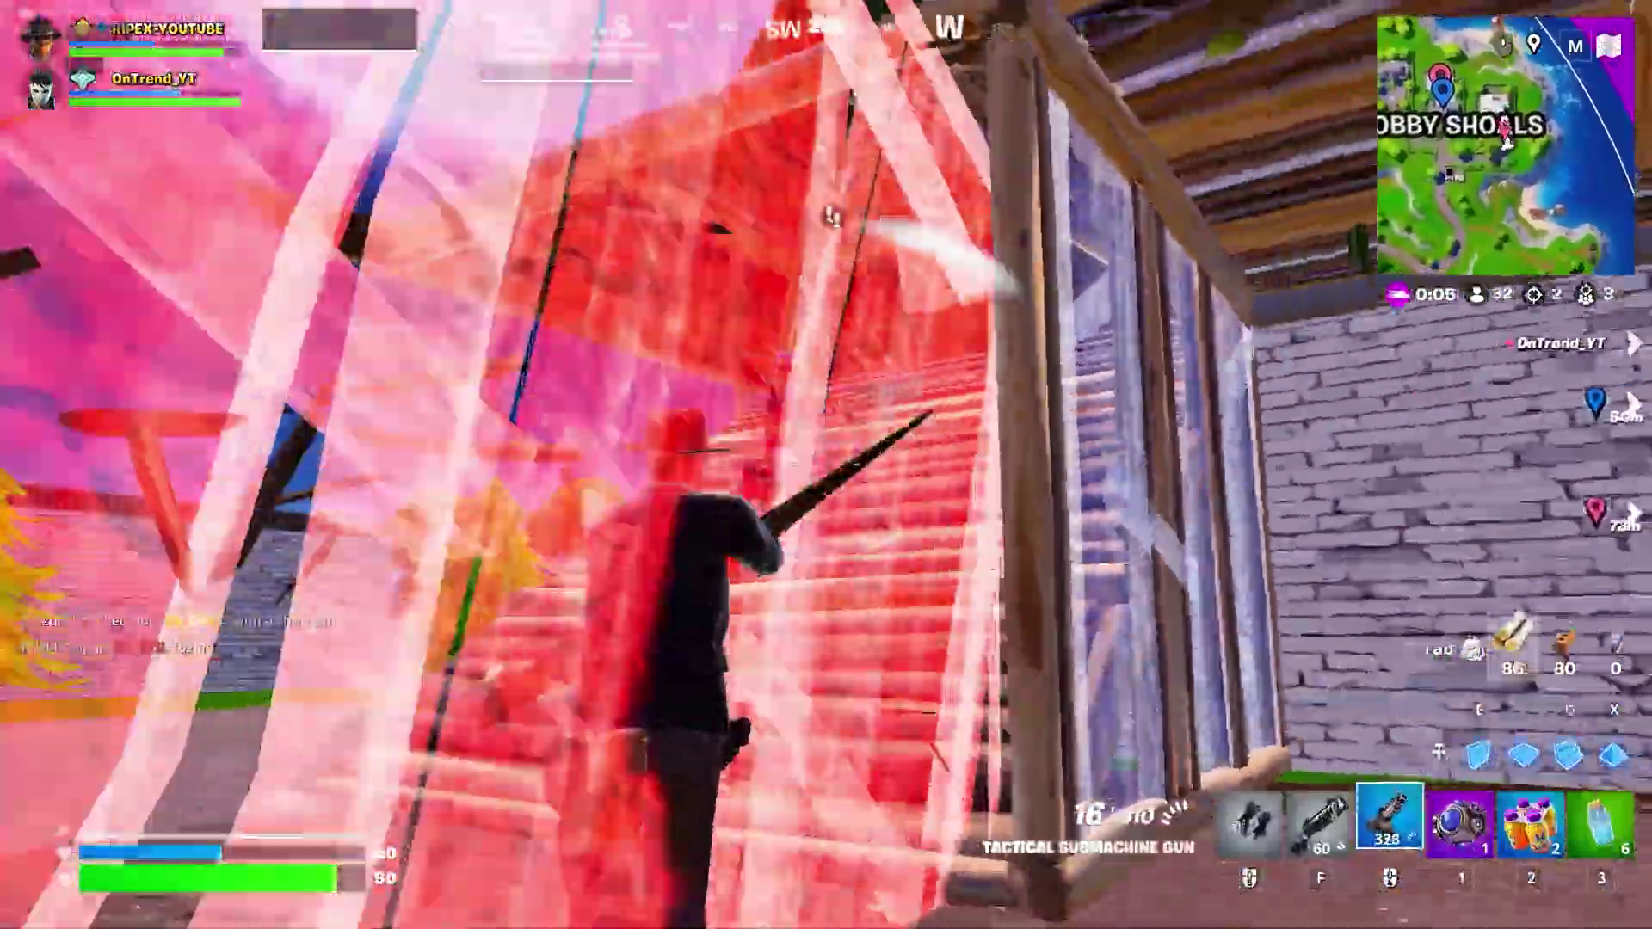
left_click(826, 464)
key("q")
left_click(826, 465)
key("f")
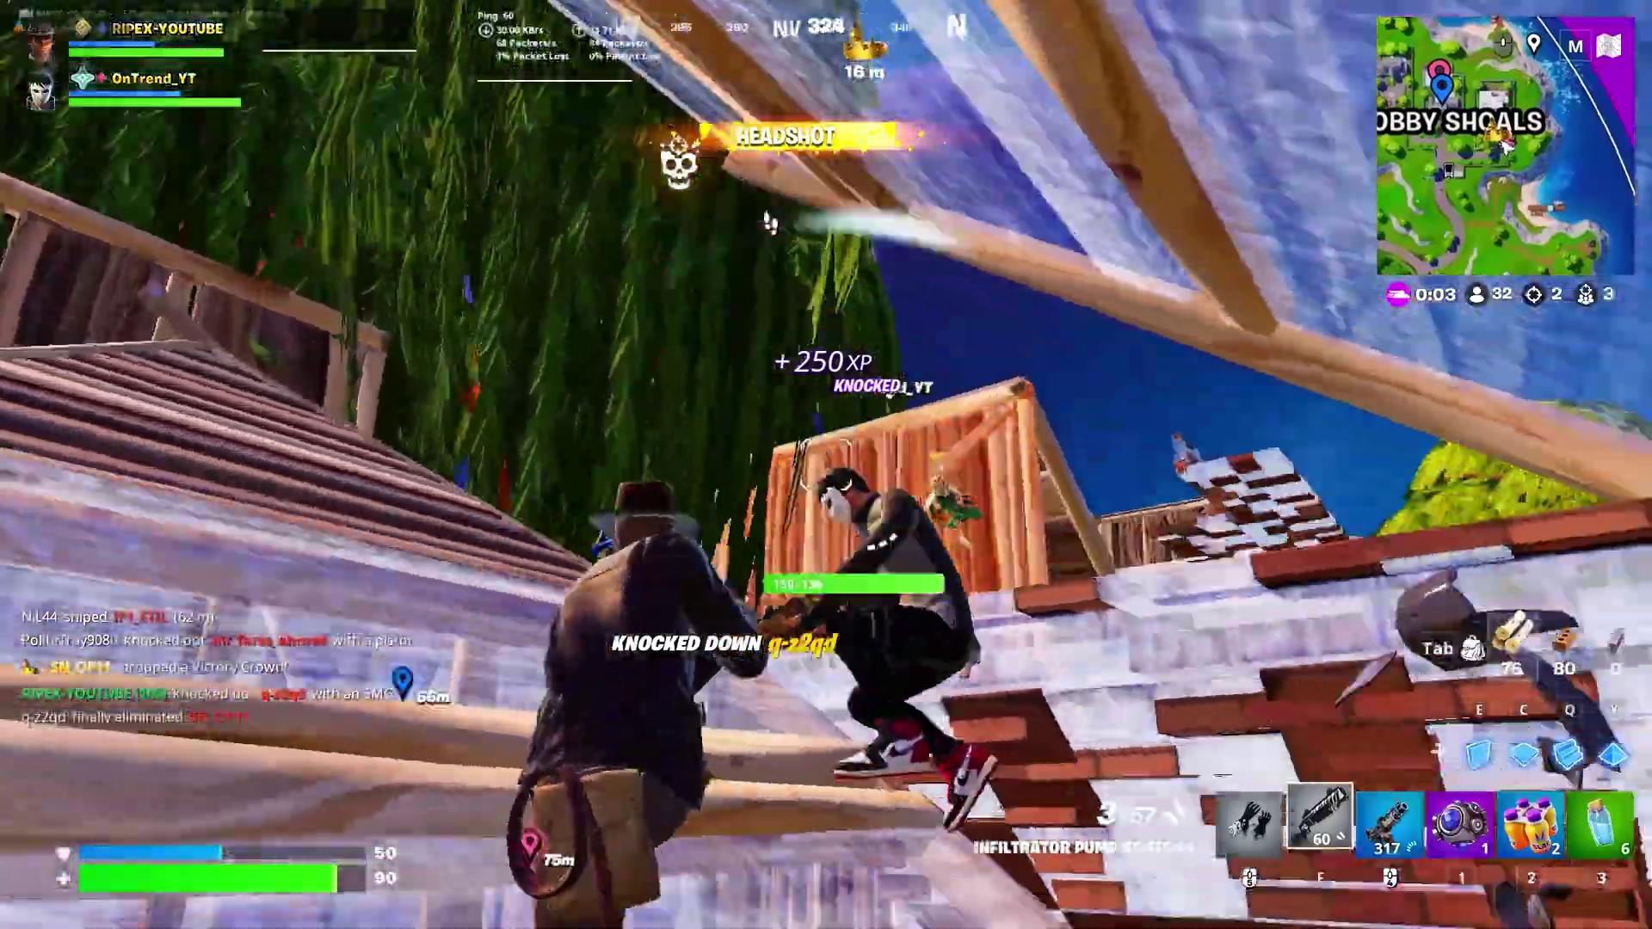
left_click(826, 464)
scroll(826, 464, "down", 1)
left_click(825, 464)
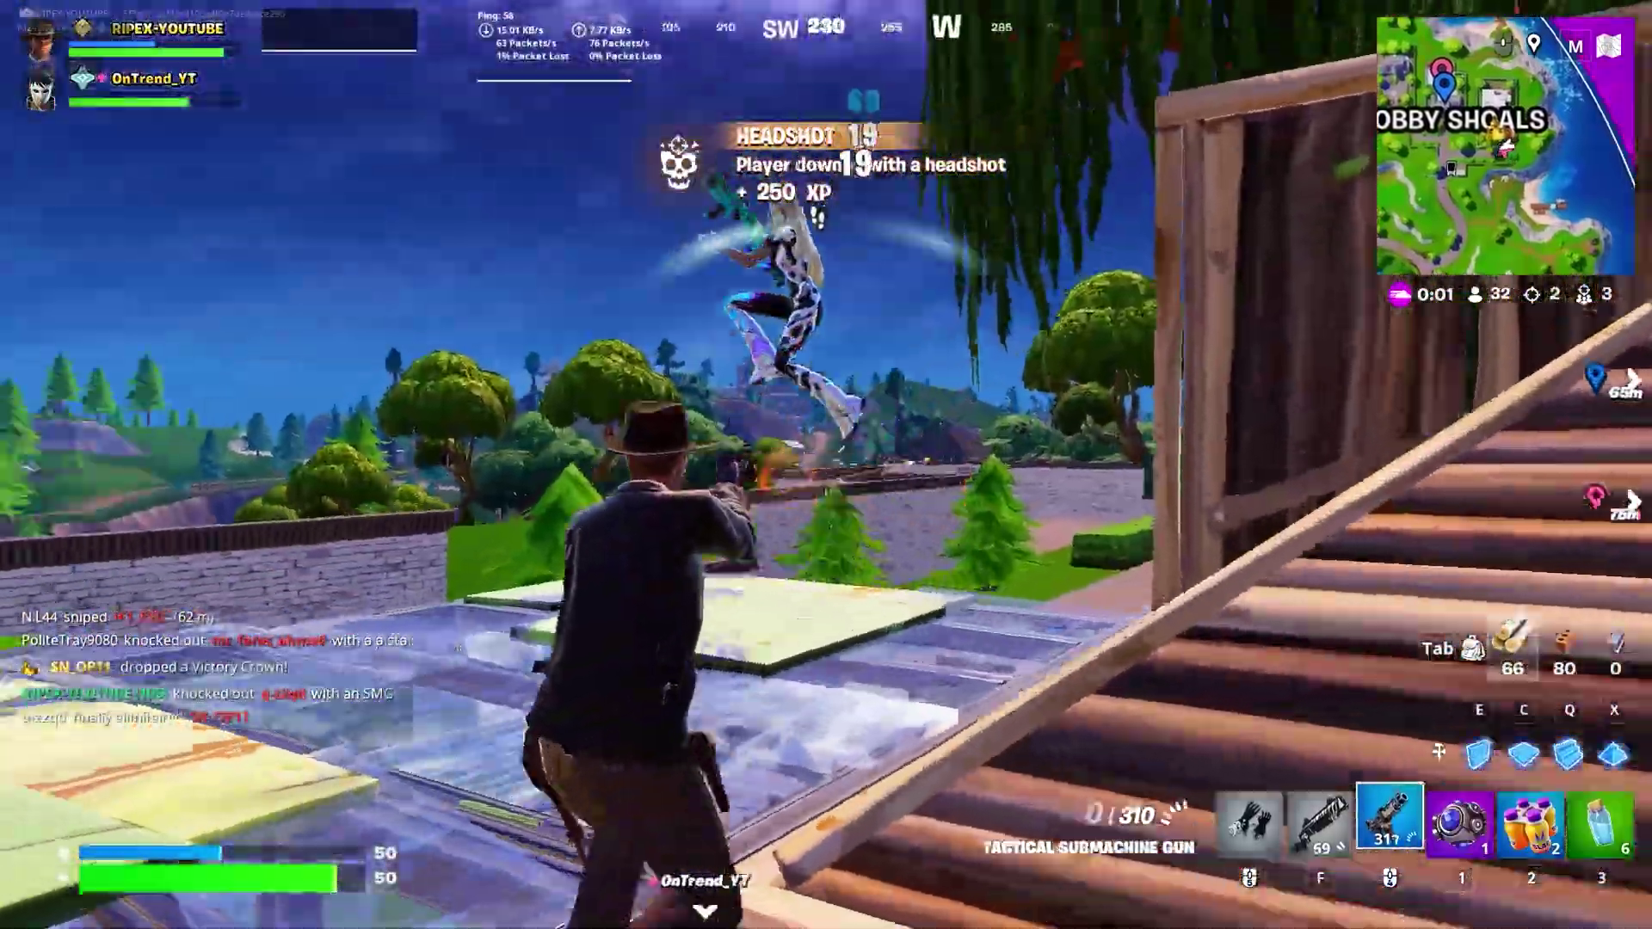
key("f")
left_click(826, 465)
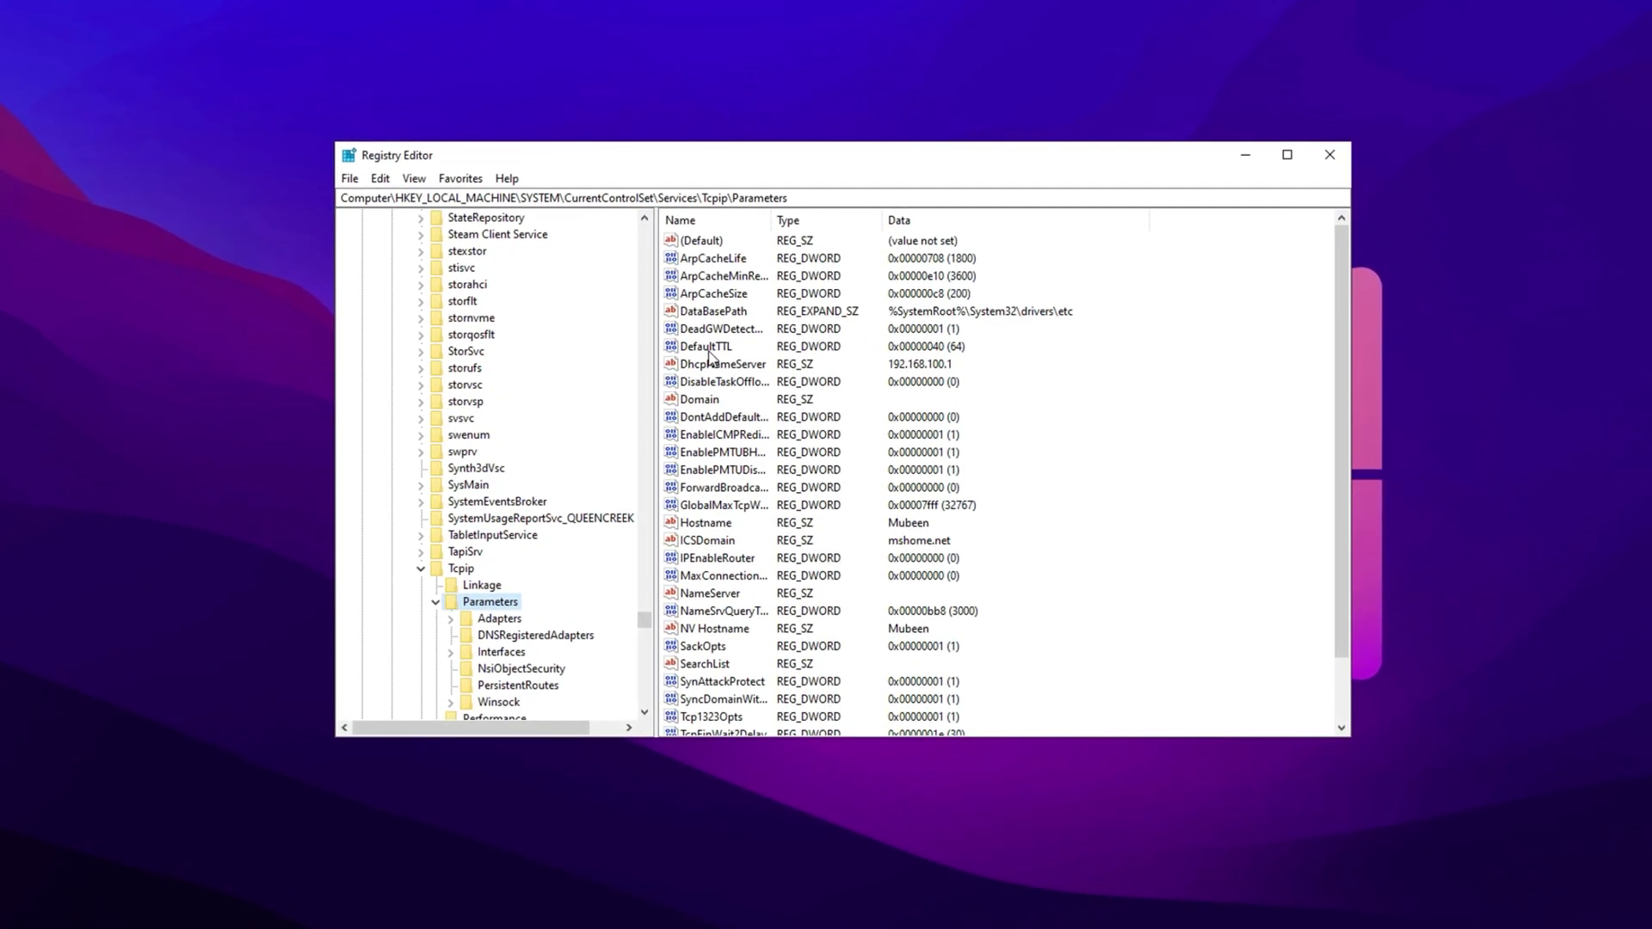
Step: In the Tcpip\Parameters key, set DefaultTTL to hexadecimal 64 and GlobalMaxTcpWindowSize to hexadecimal 65535
double_click(704, 345)
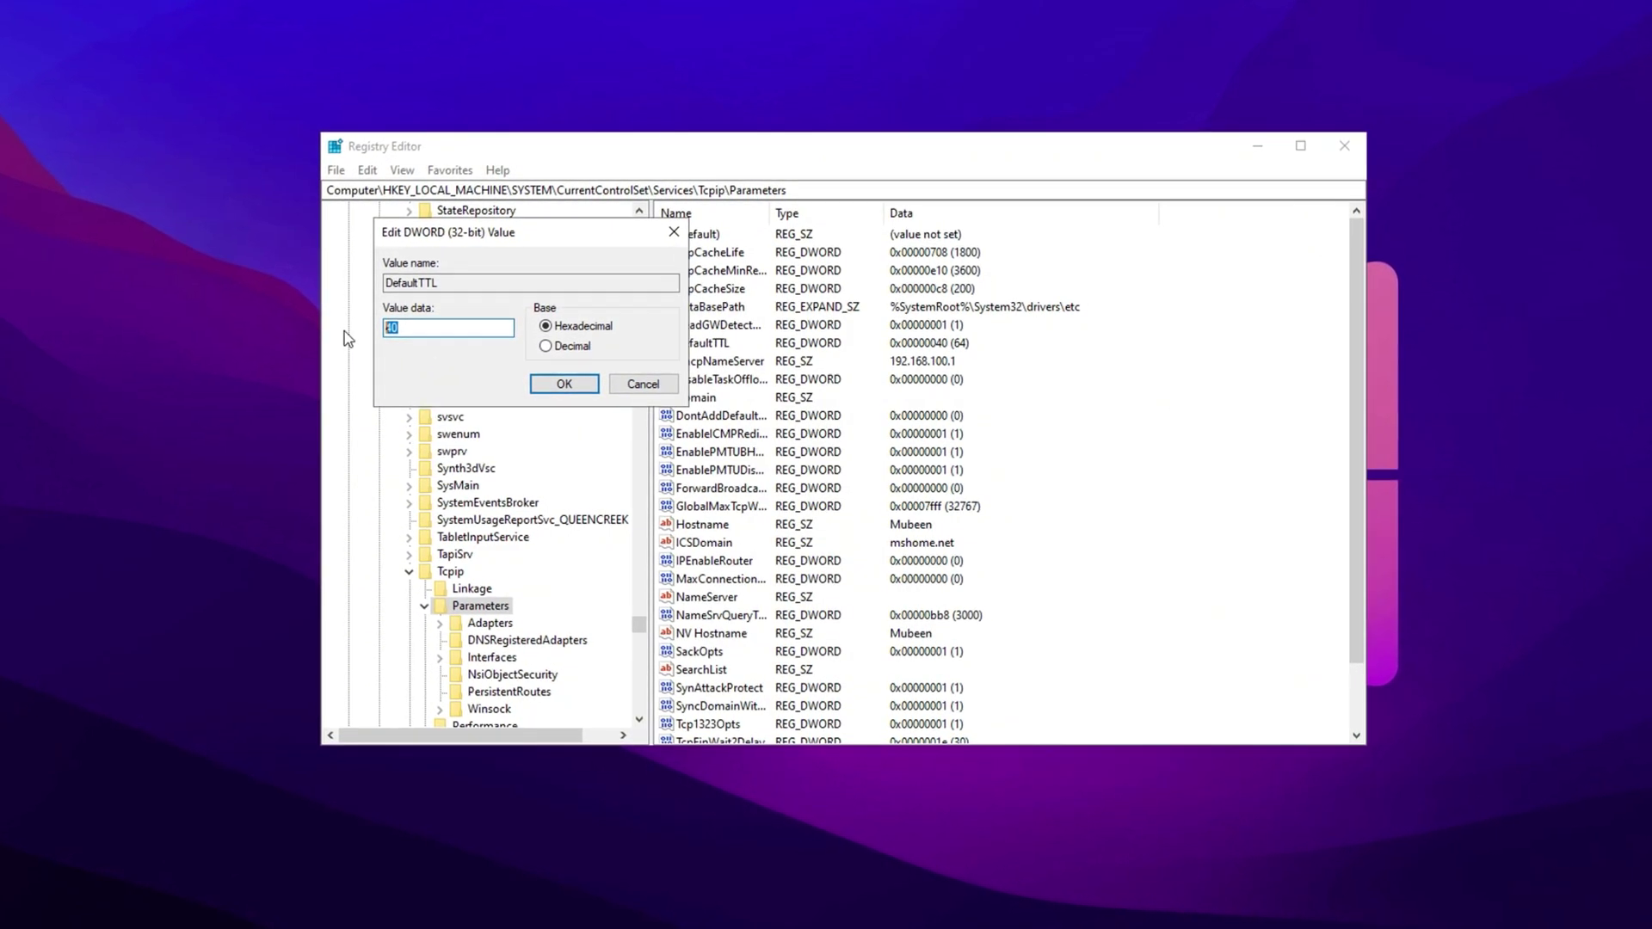
type("64")
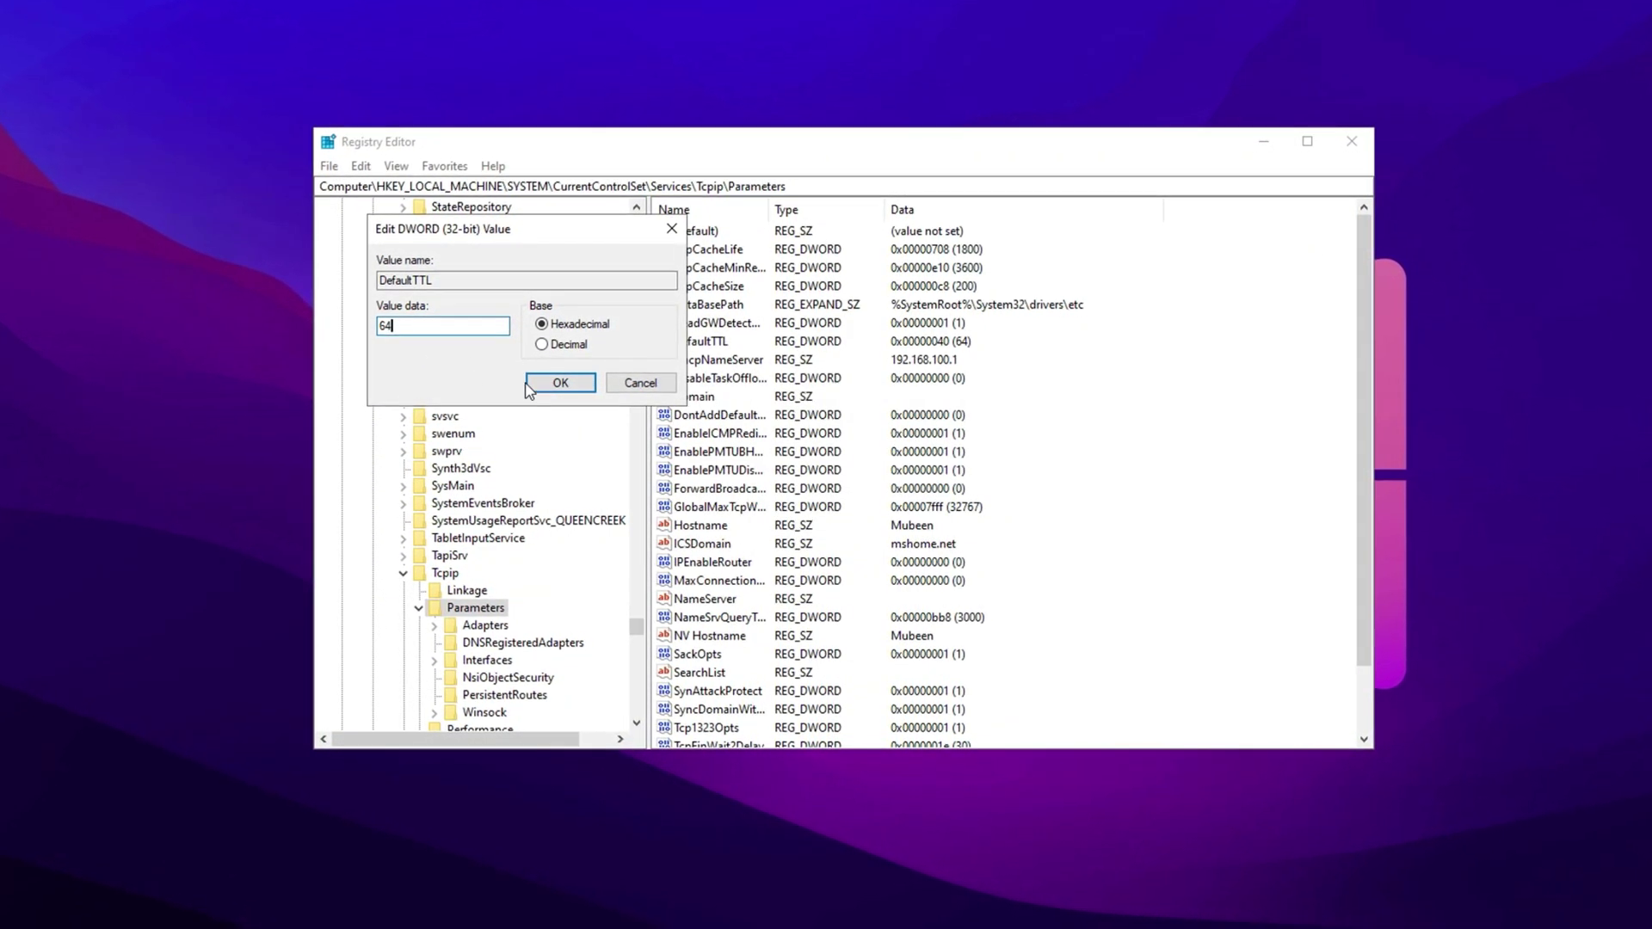
left_click(559, 383)
double_click(719, 507)
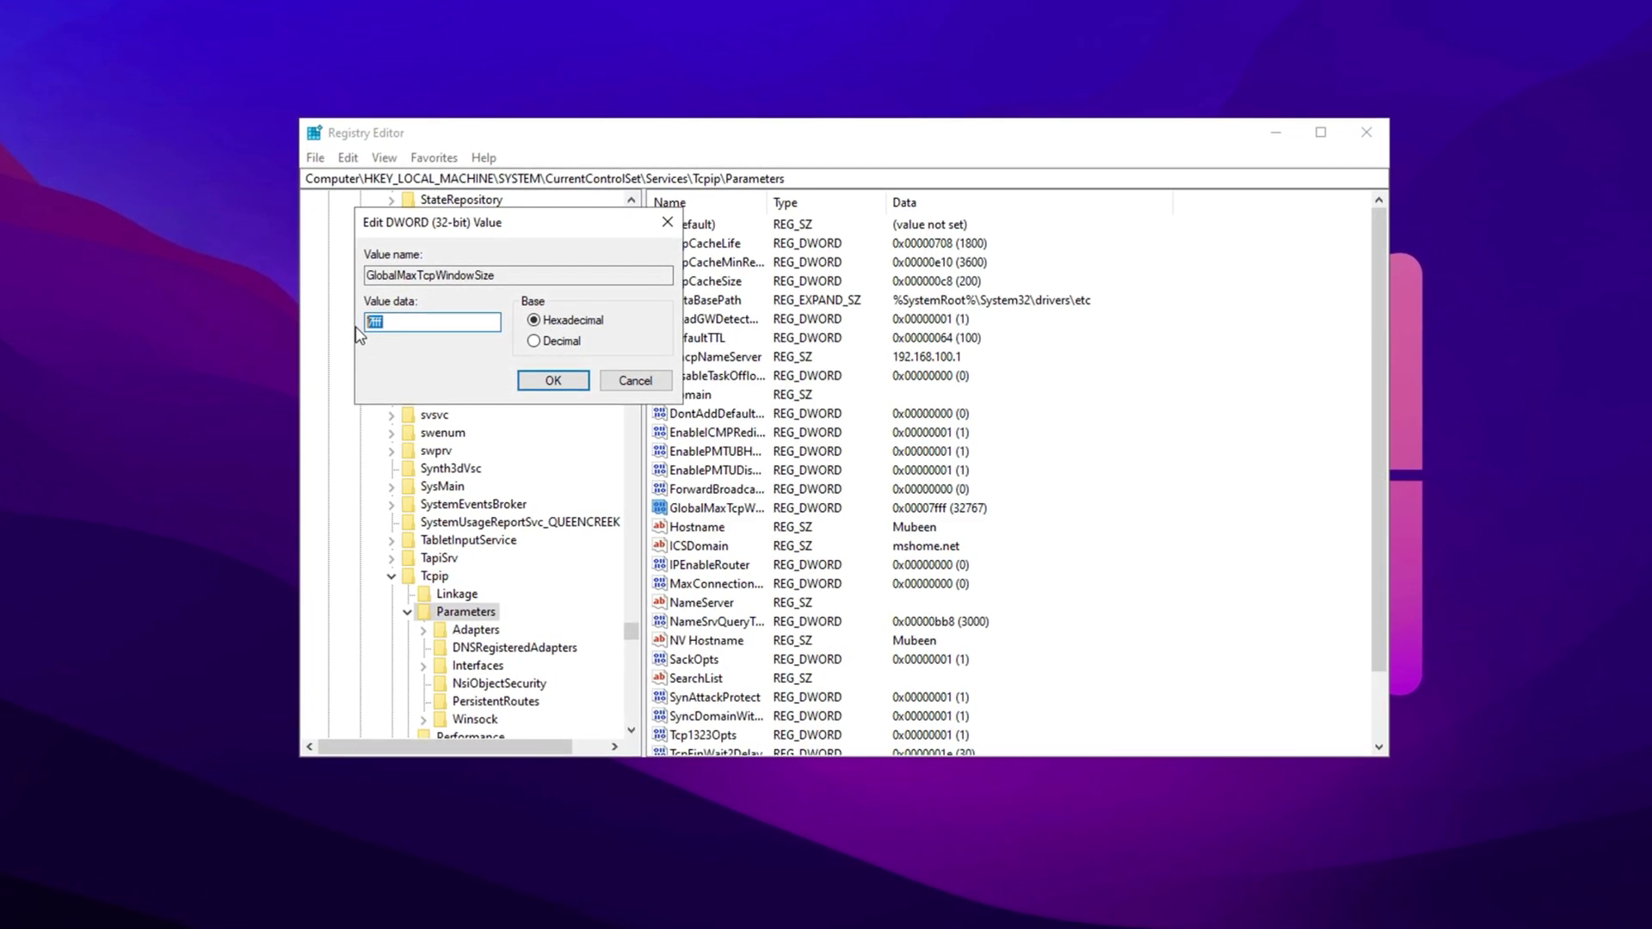
type("65535")
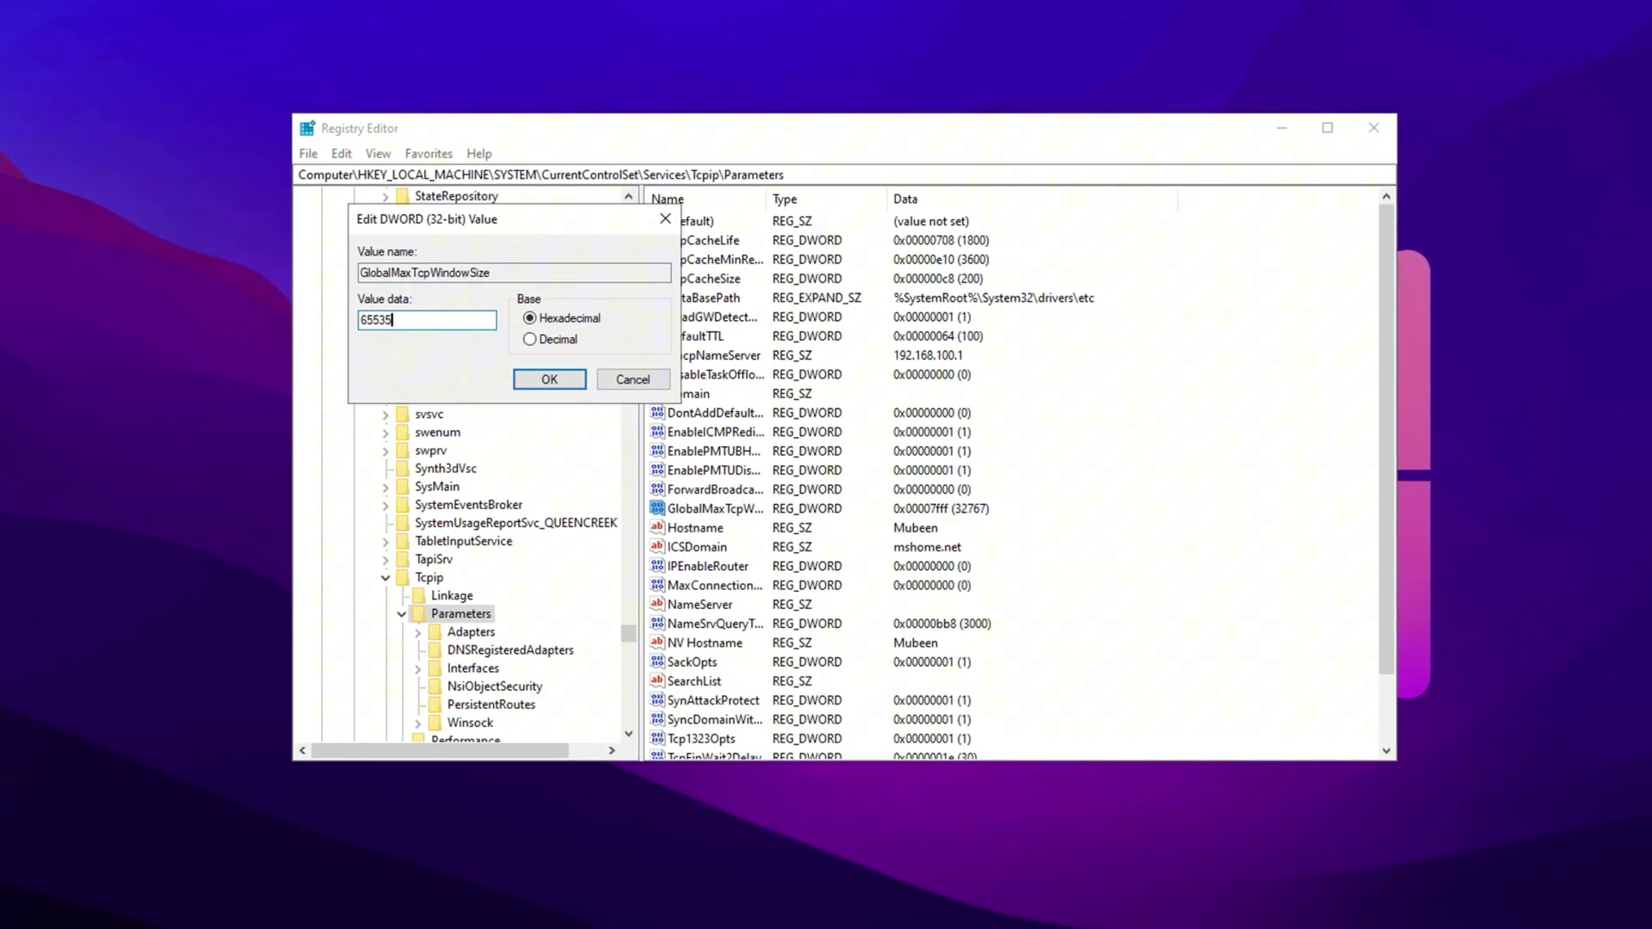
left_click(527, 381)
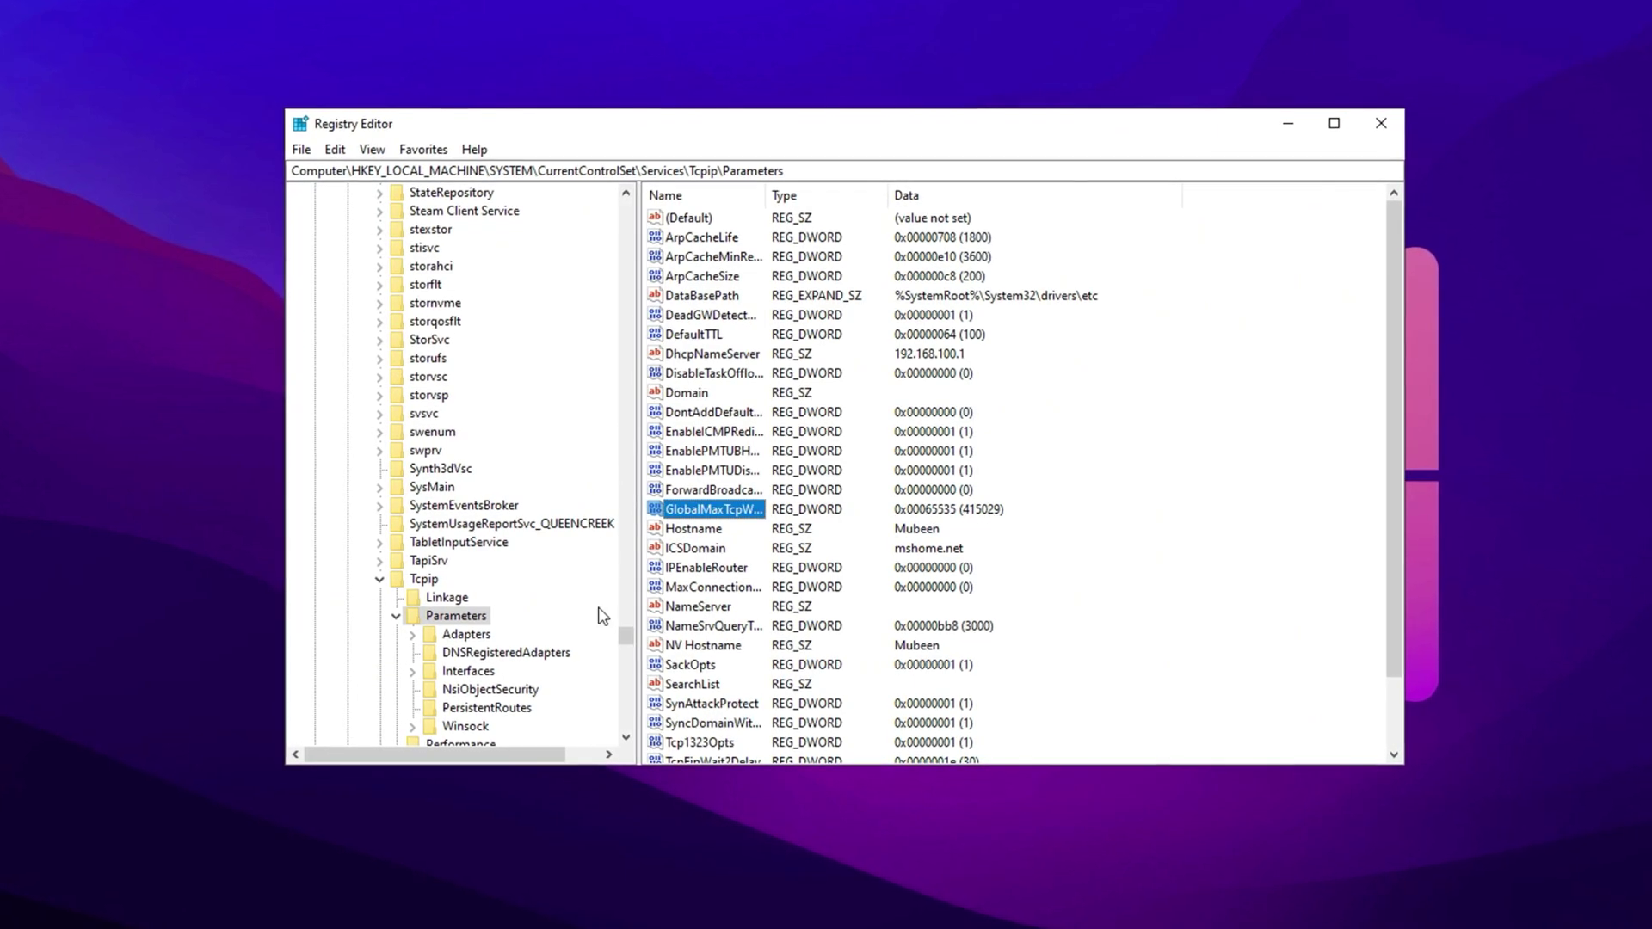
Step: Check the data of Tcp1323Opts and TcpMaxDupAcks in the Tcpip\Parameters key and accept both as they are
scroll(692, 544, "down", 2)
double_click(699, 665)
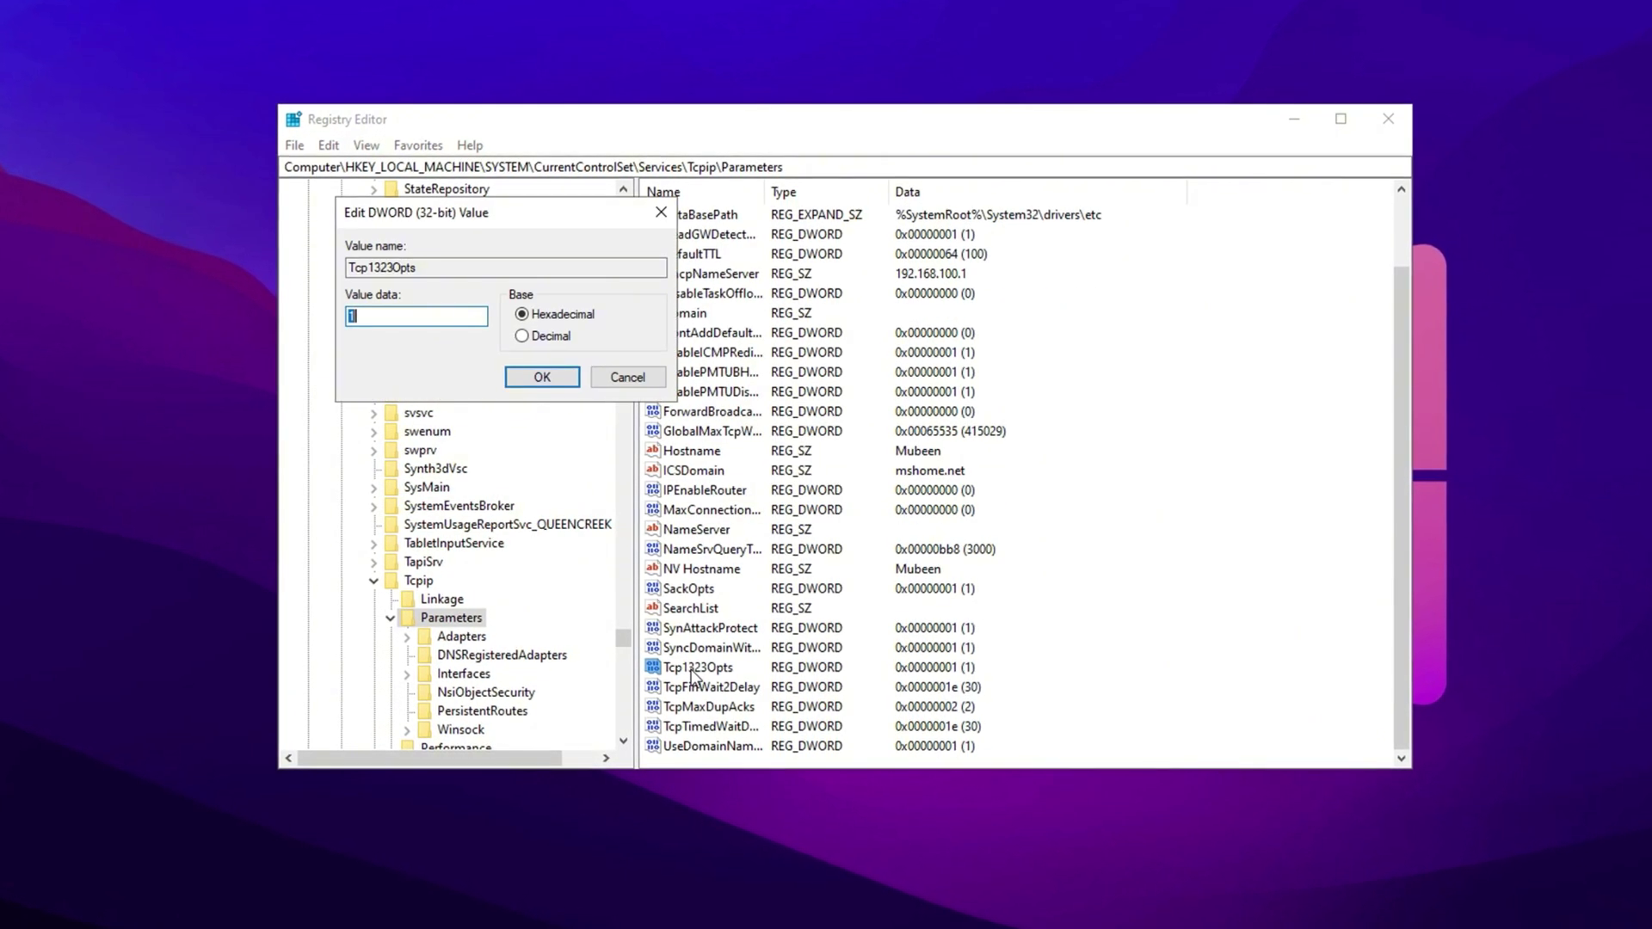
left_click(540, 376)
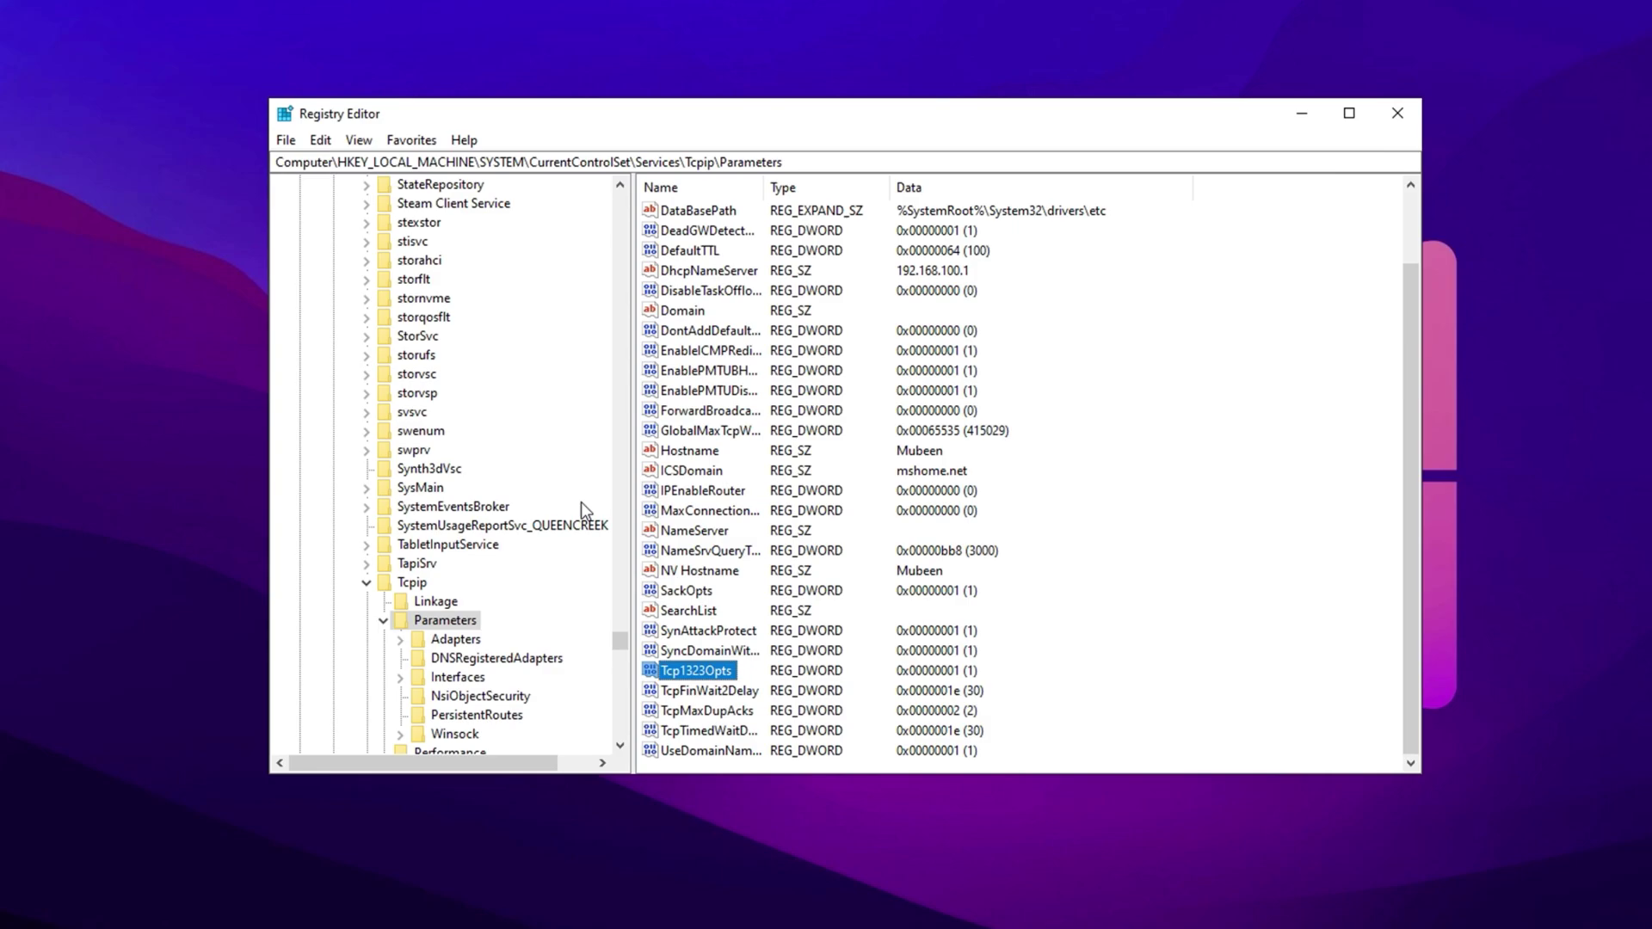
left_click(706, 714)
double_click(702, 715)
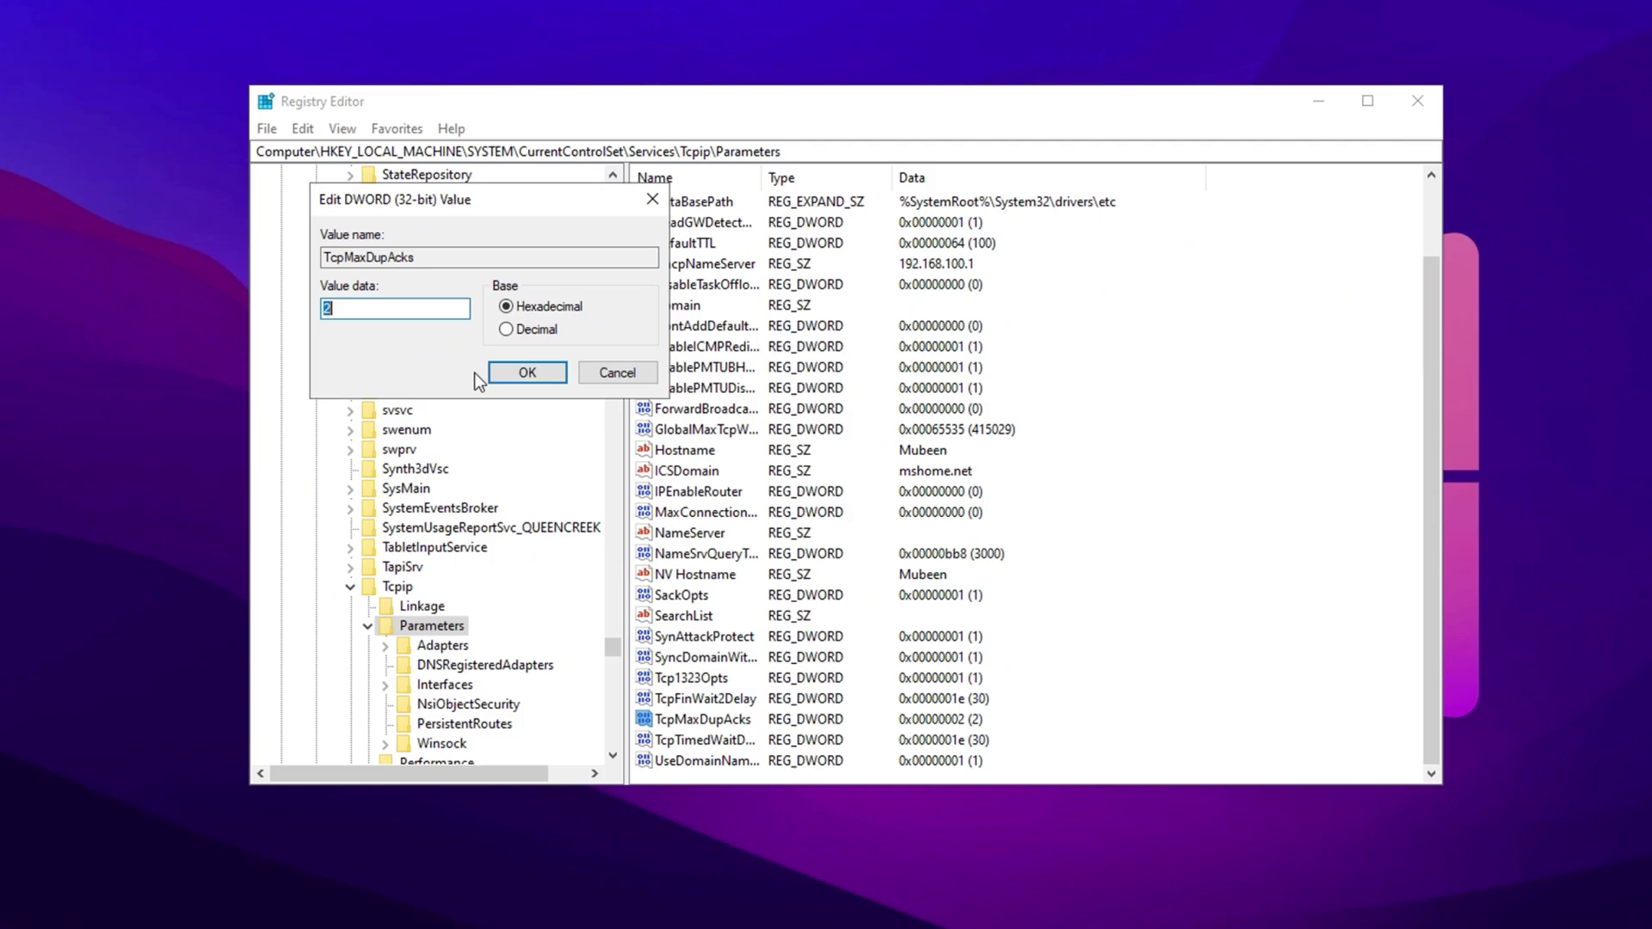
left_click(518, 372)
Step: Set TcpTimedWaitDelay in the Tcpip\Parameters key to 30 in decimal base
left_click(687, 741)
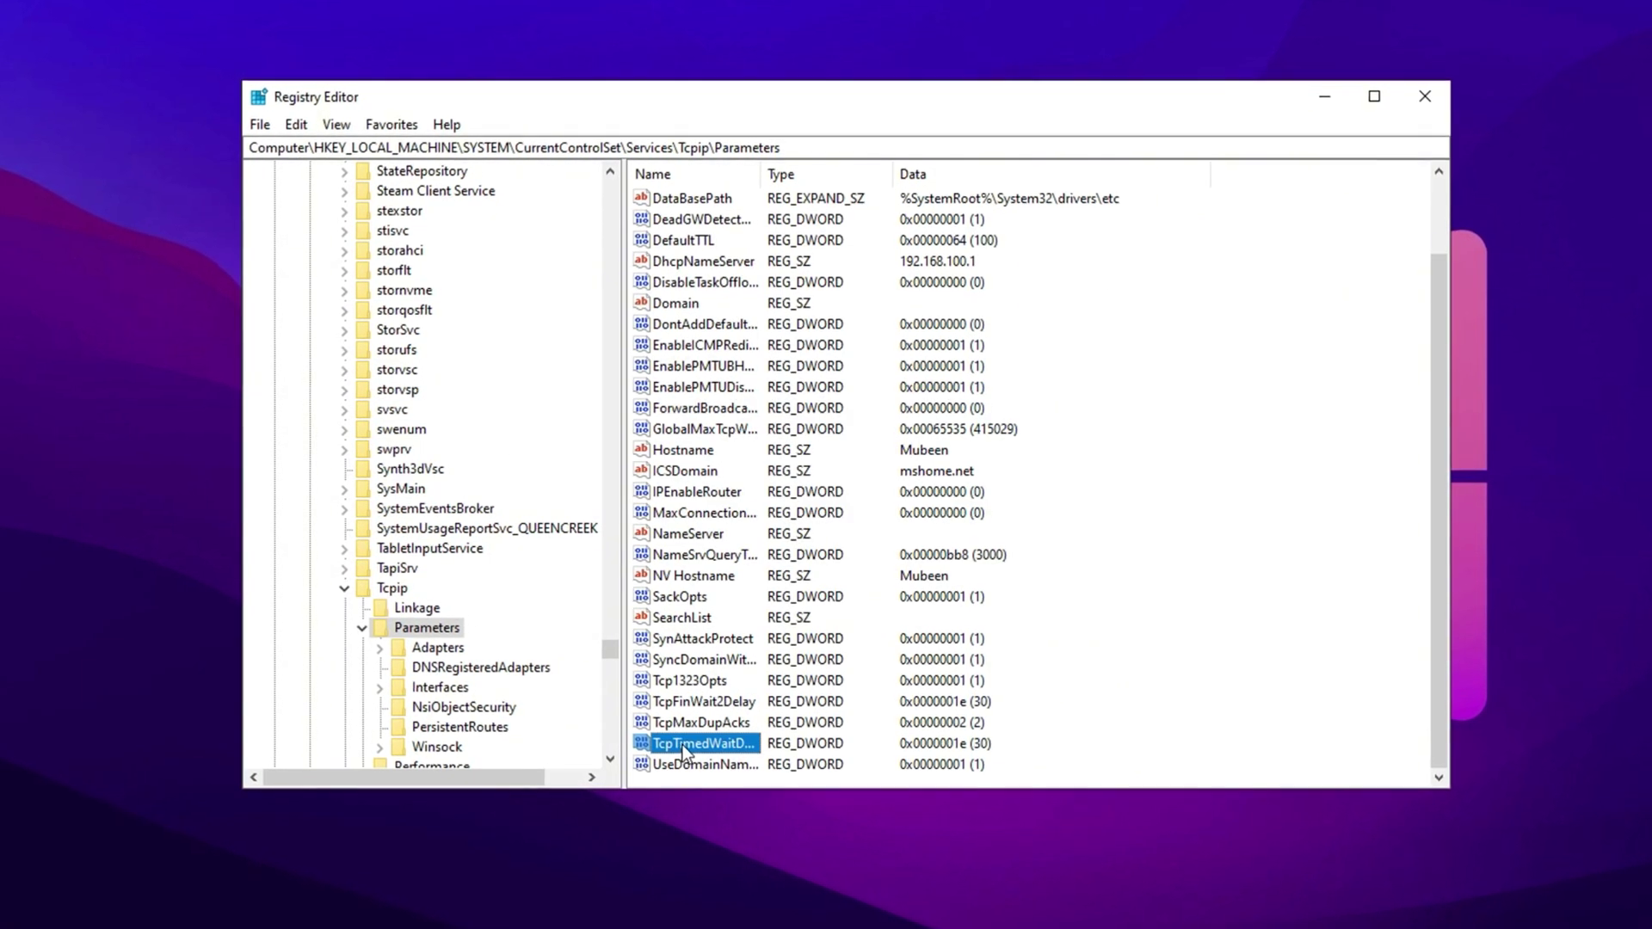
double_click(685, 744)
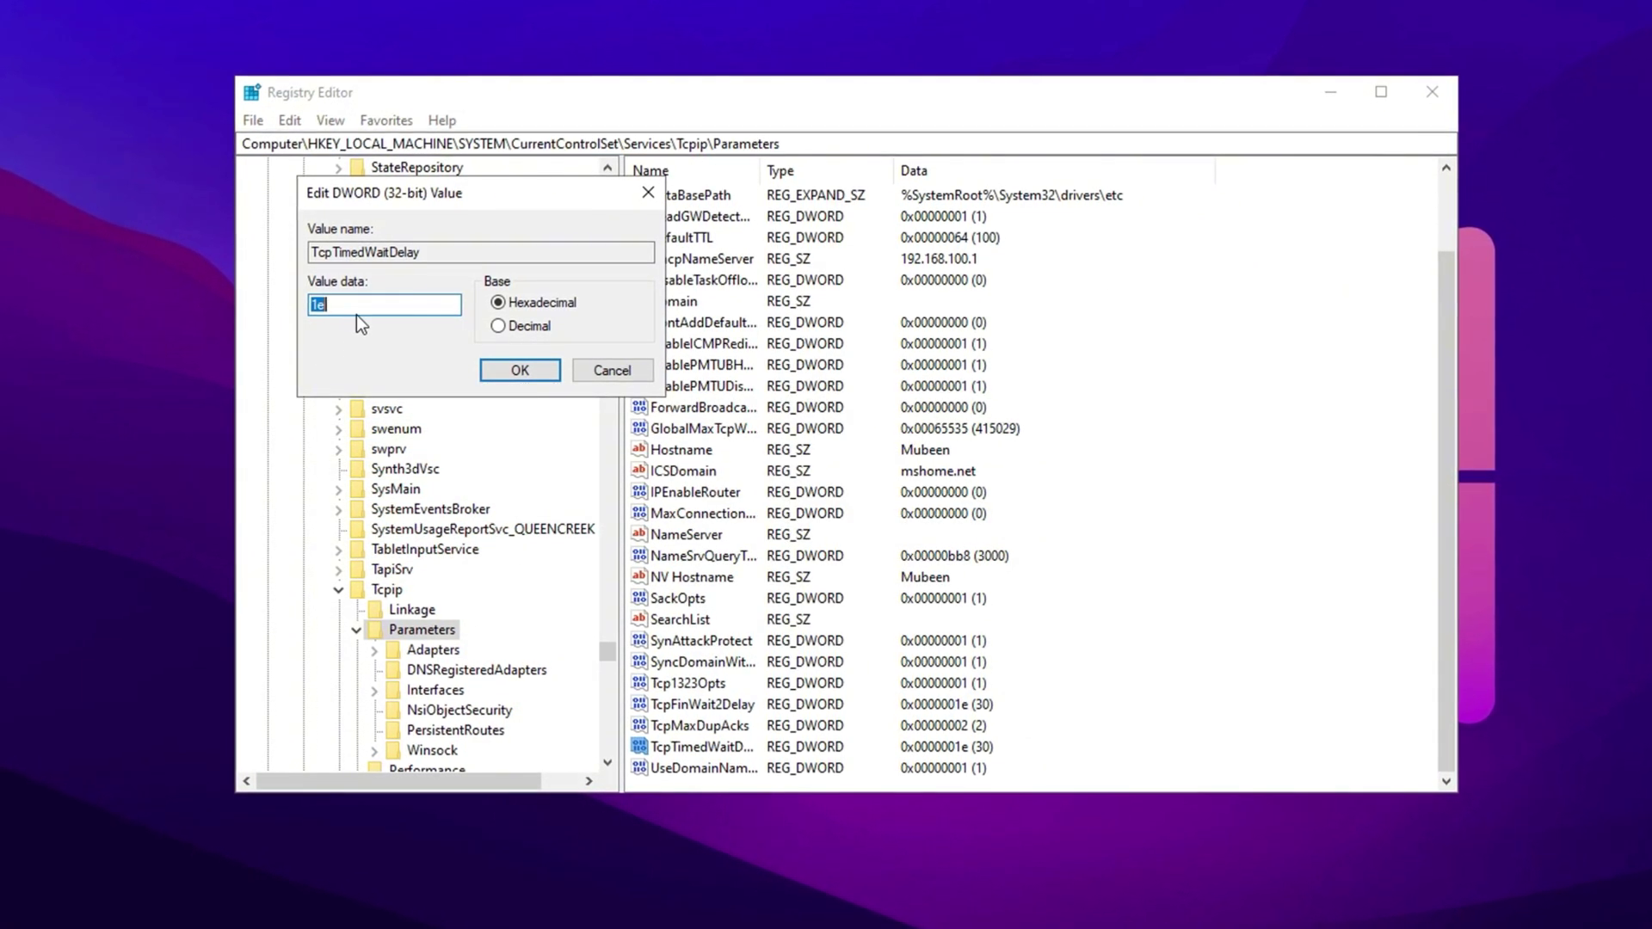
left_click(509, 332)
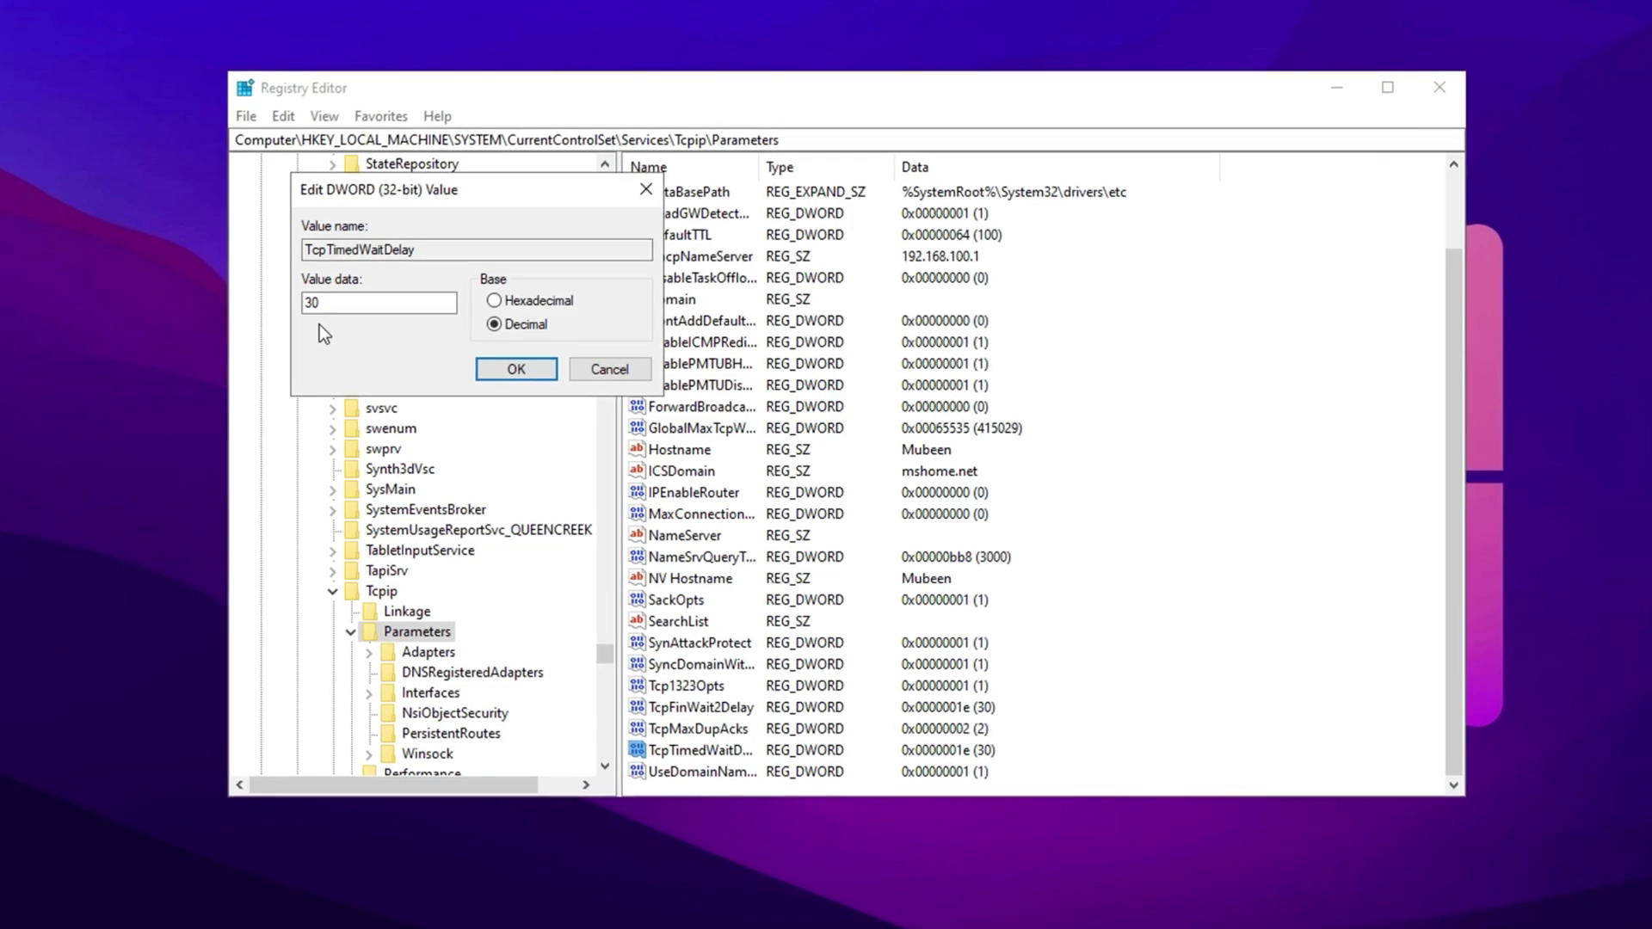
left_click(485, 368)
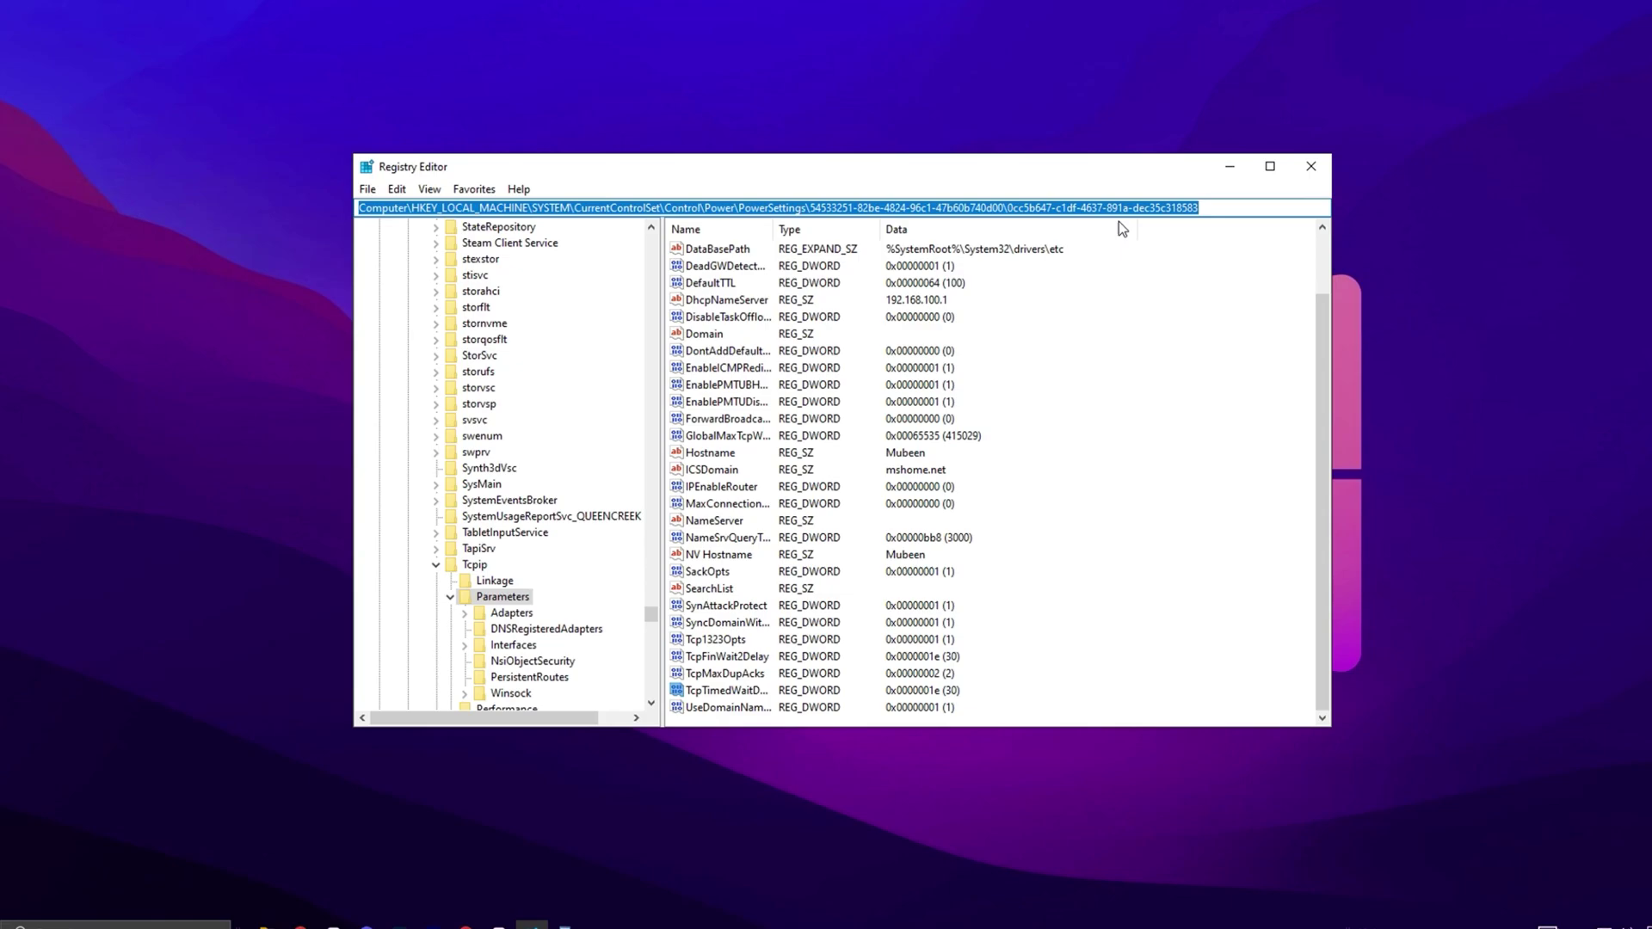
key("Return")
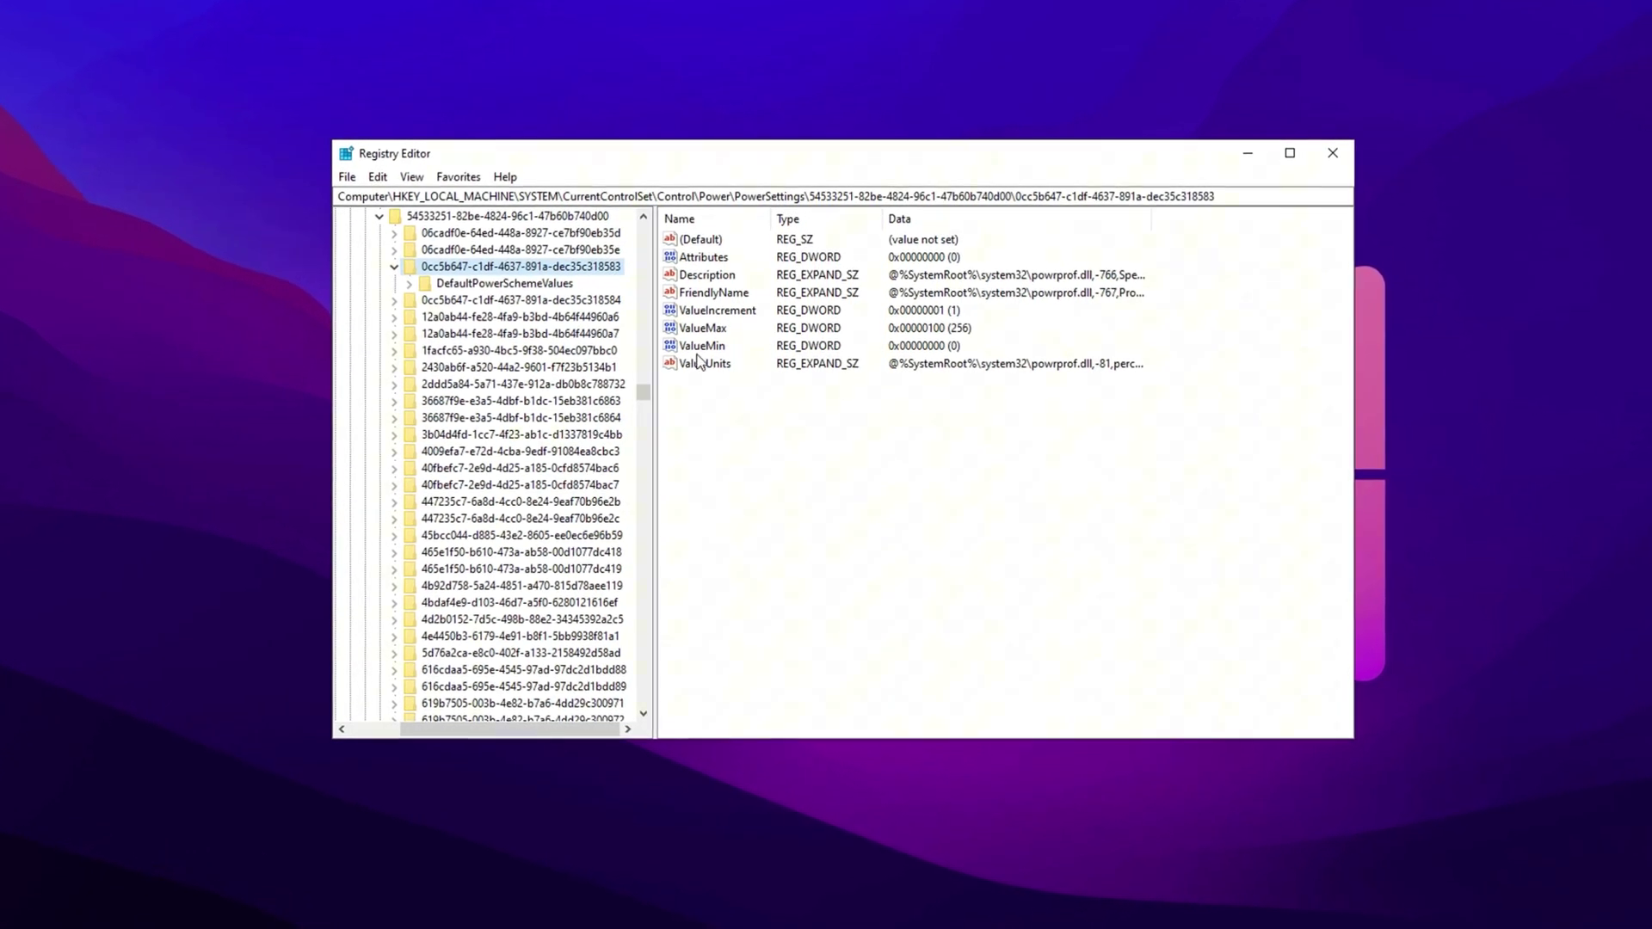
double_click(700, 254)
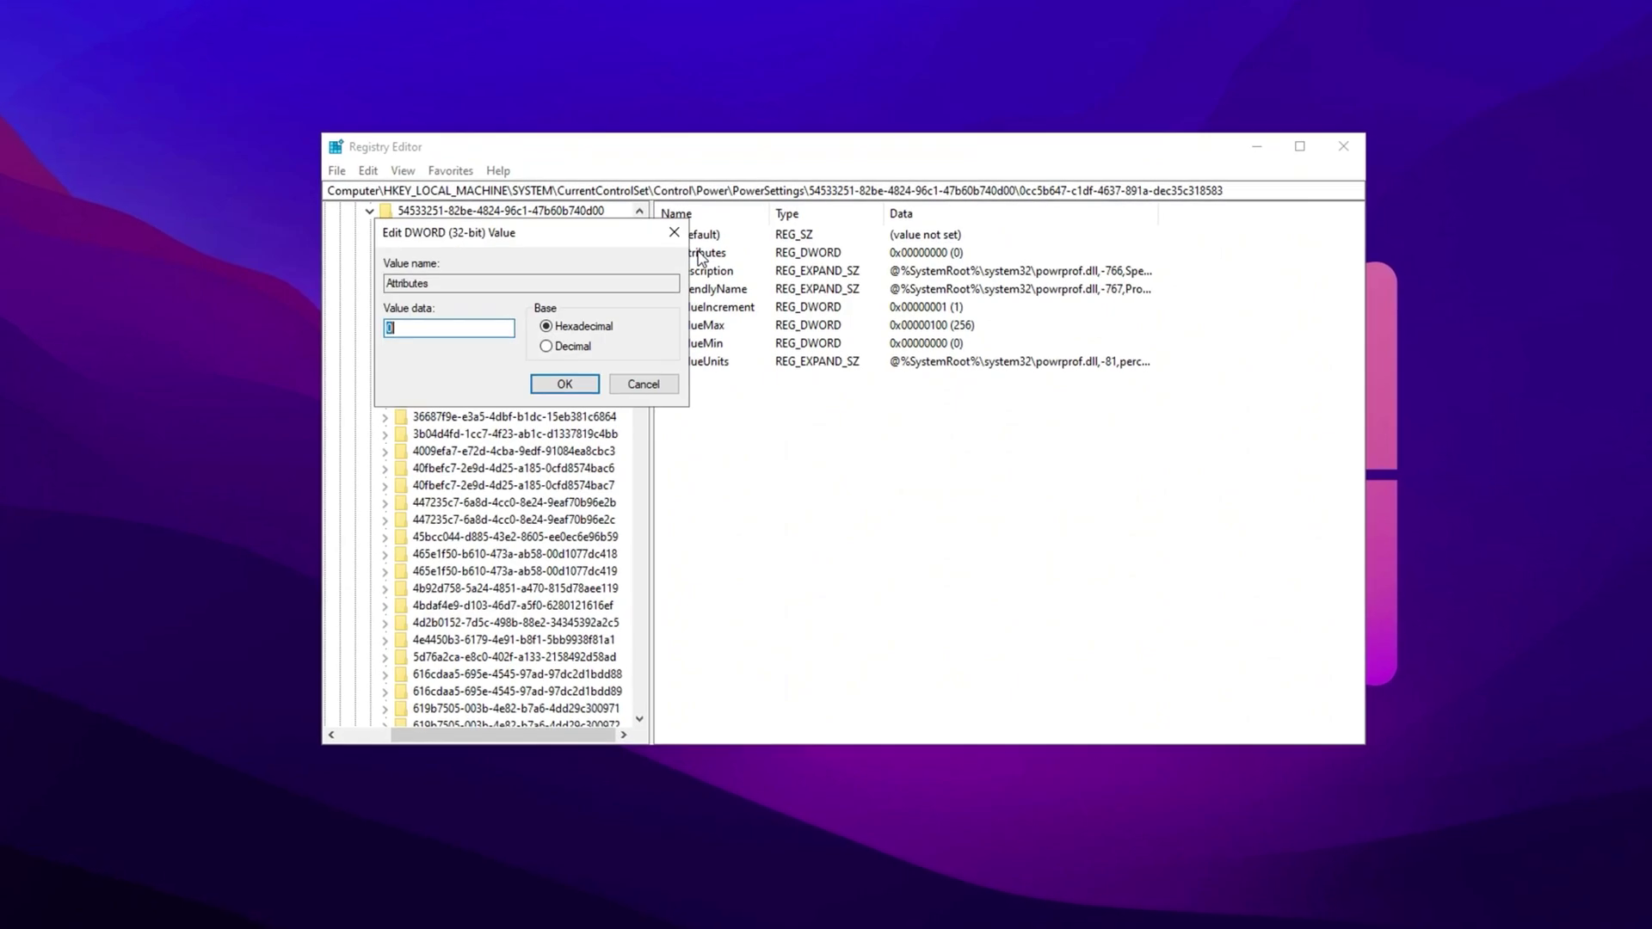
left_click(538, 387)
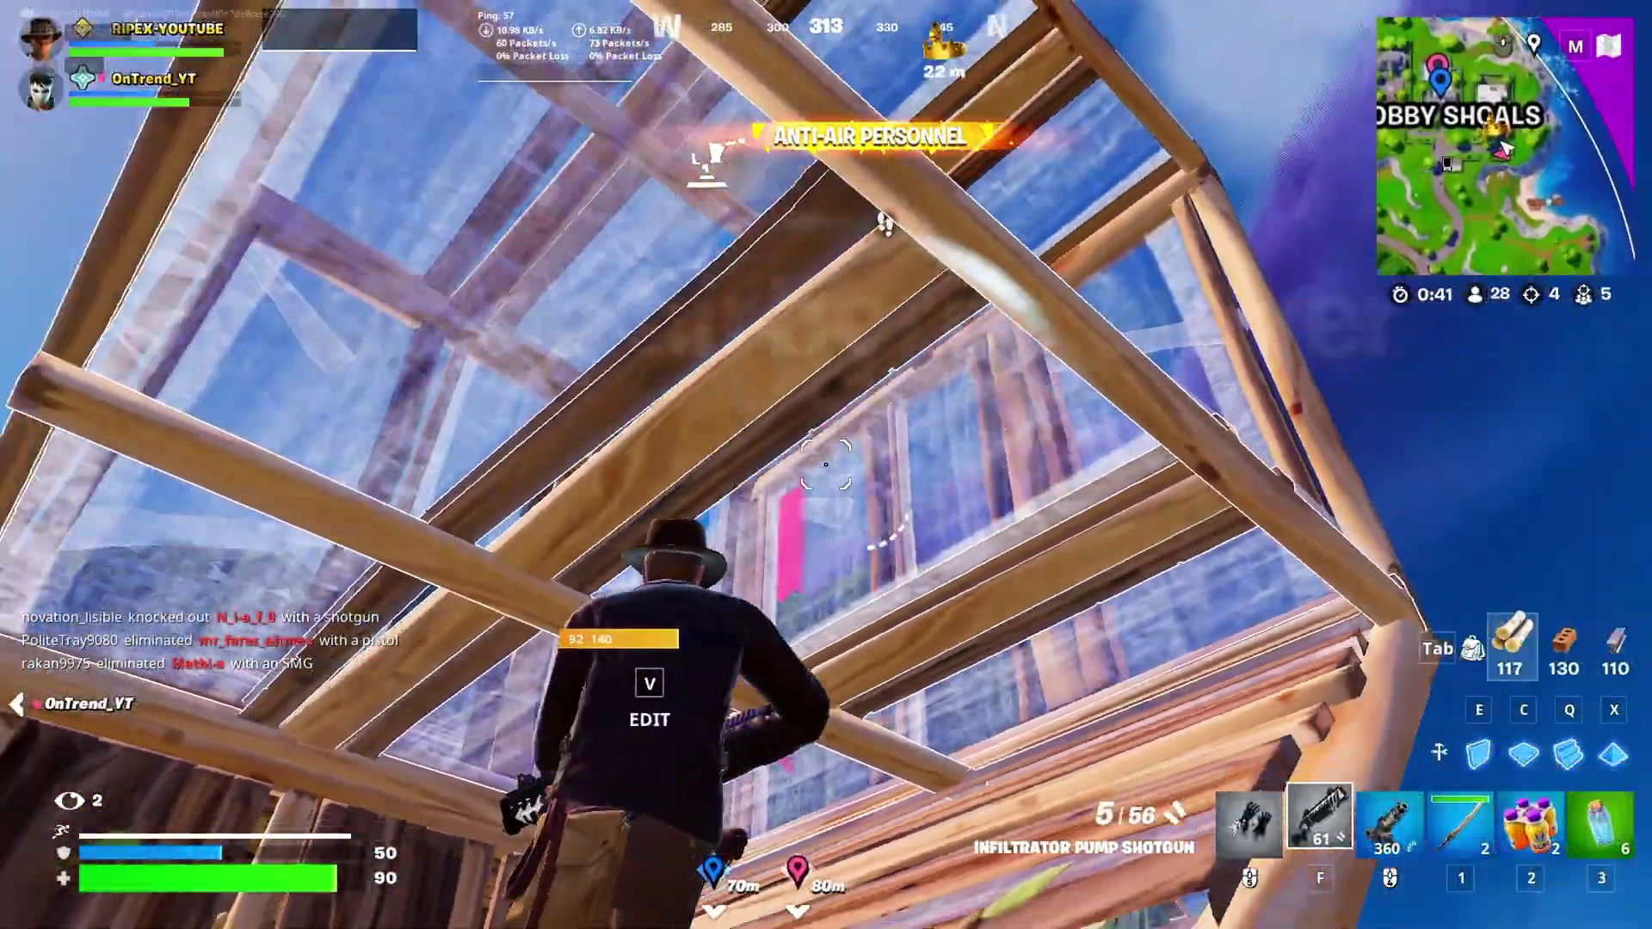
key("1")
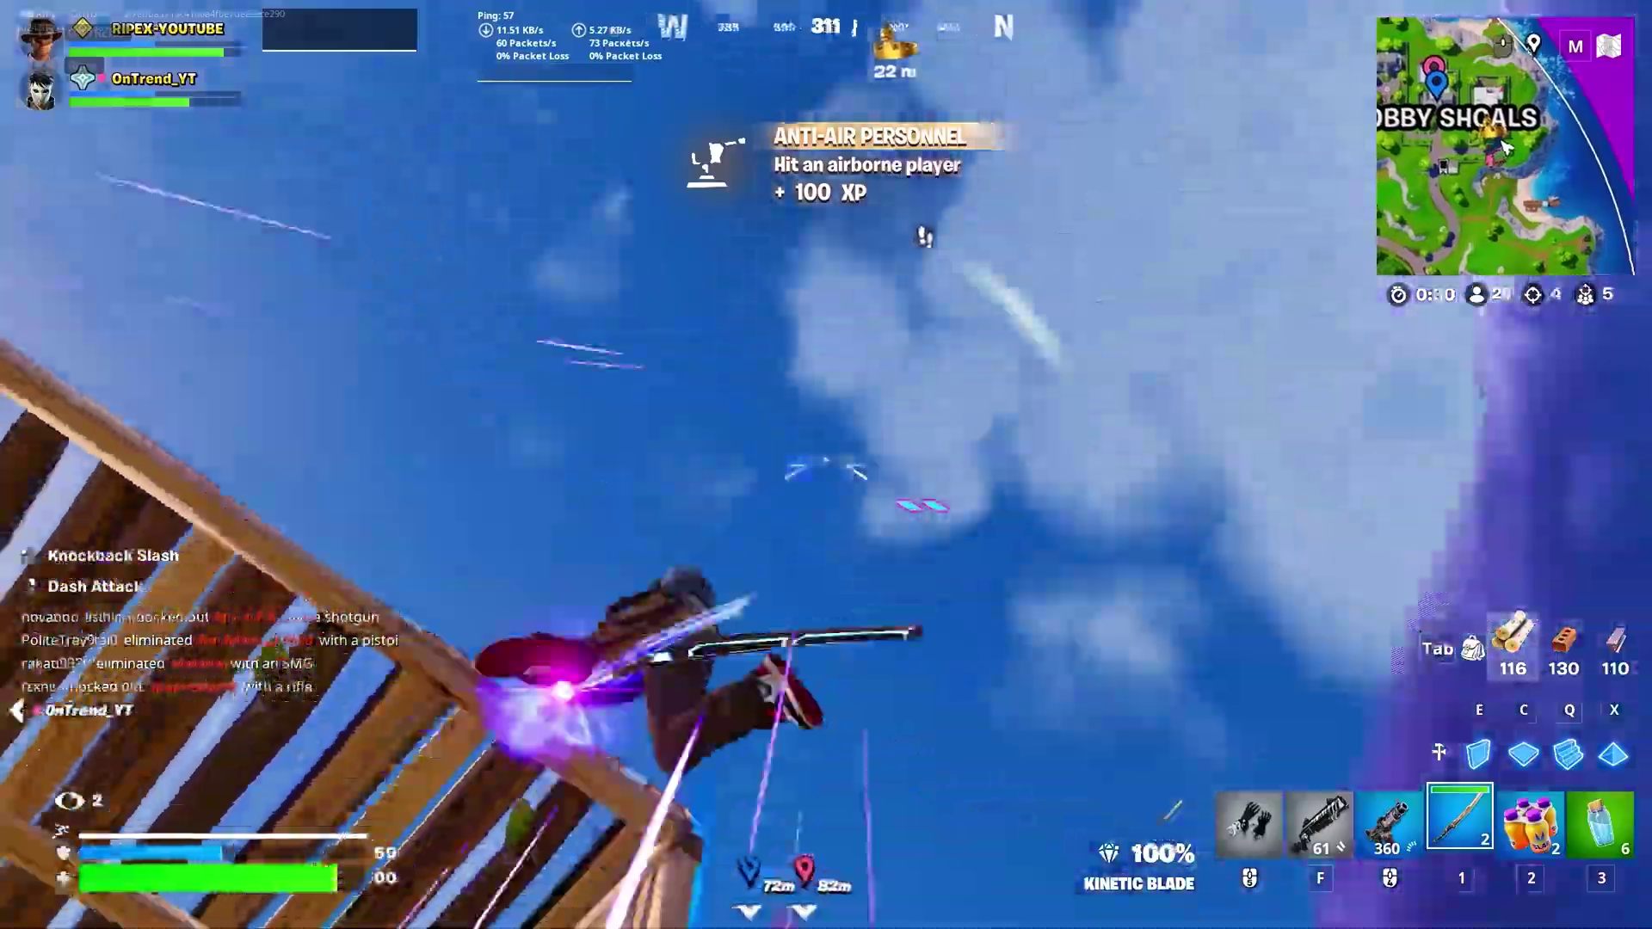
left_click(826, 465)
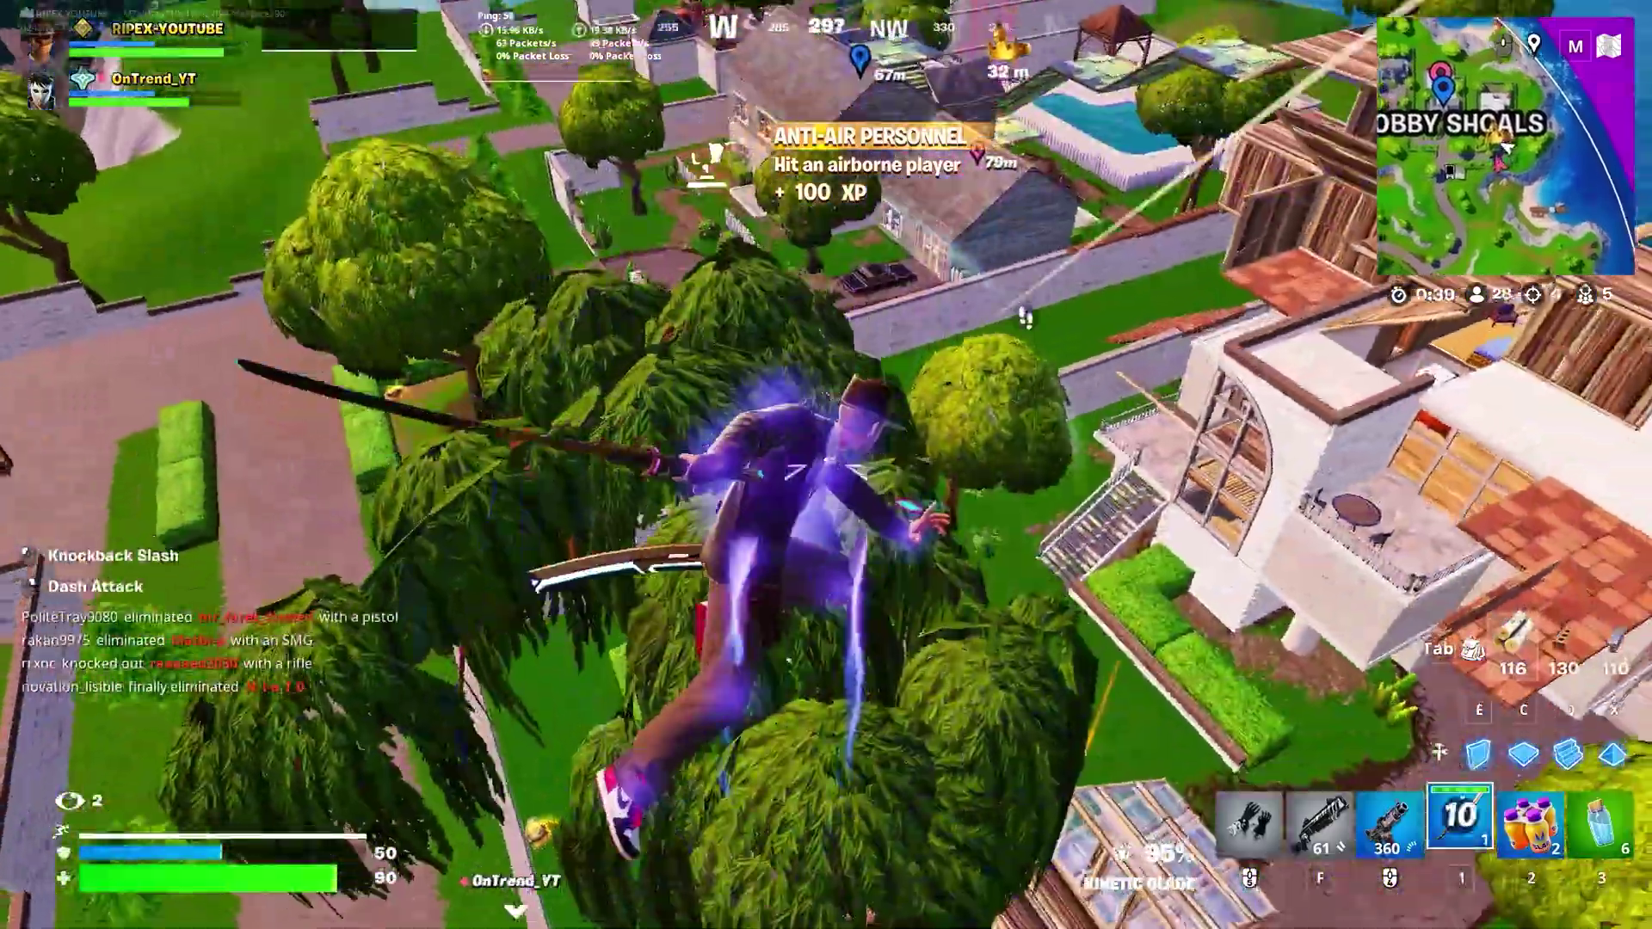
key("f")
key("f")
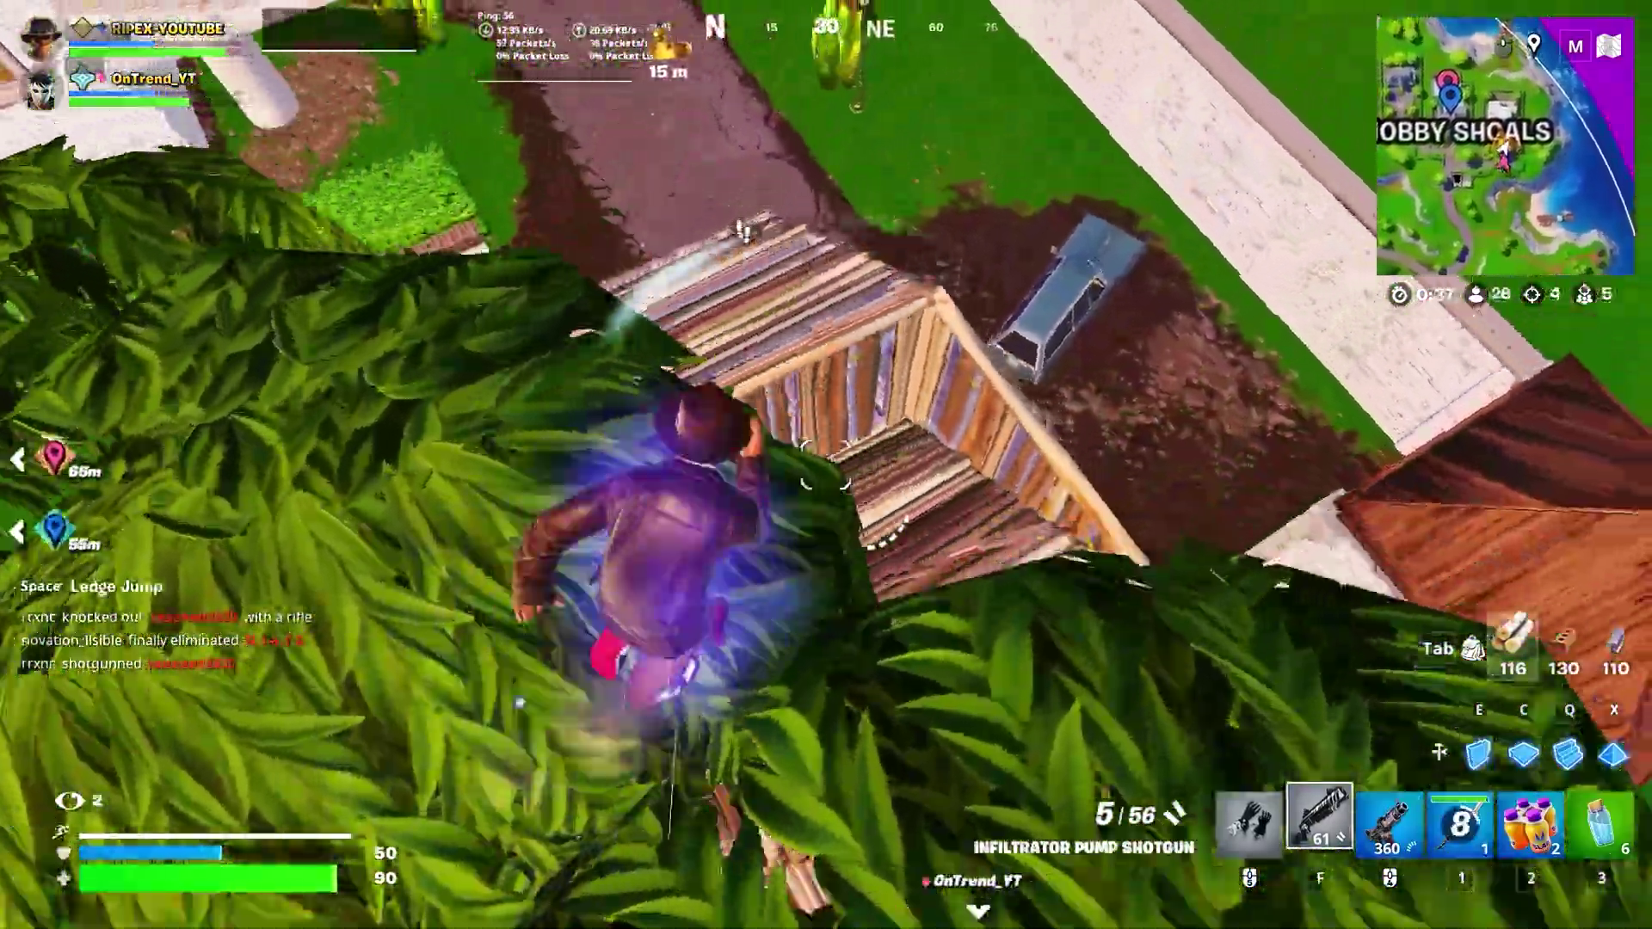
key("space")
key("w")
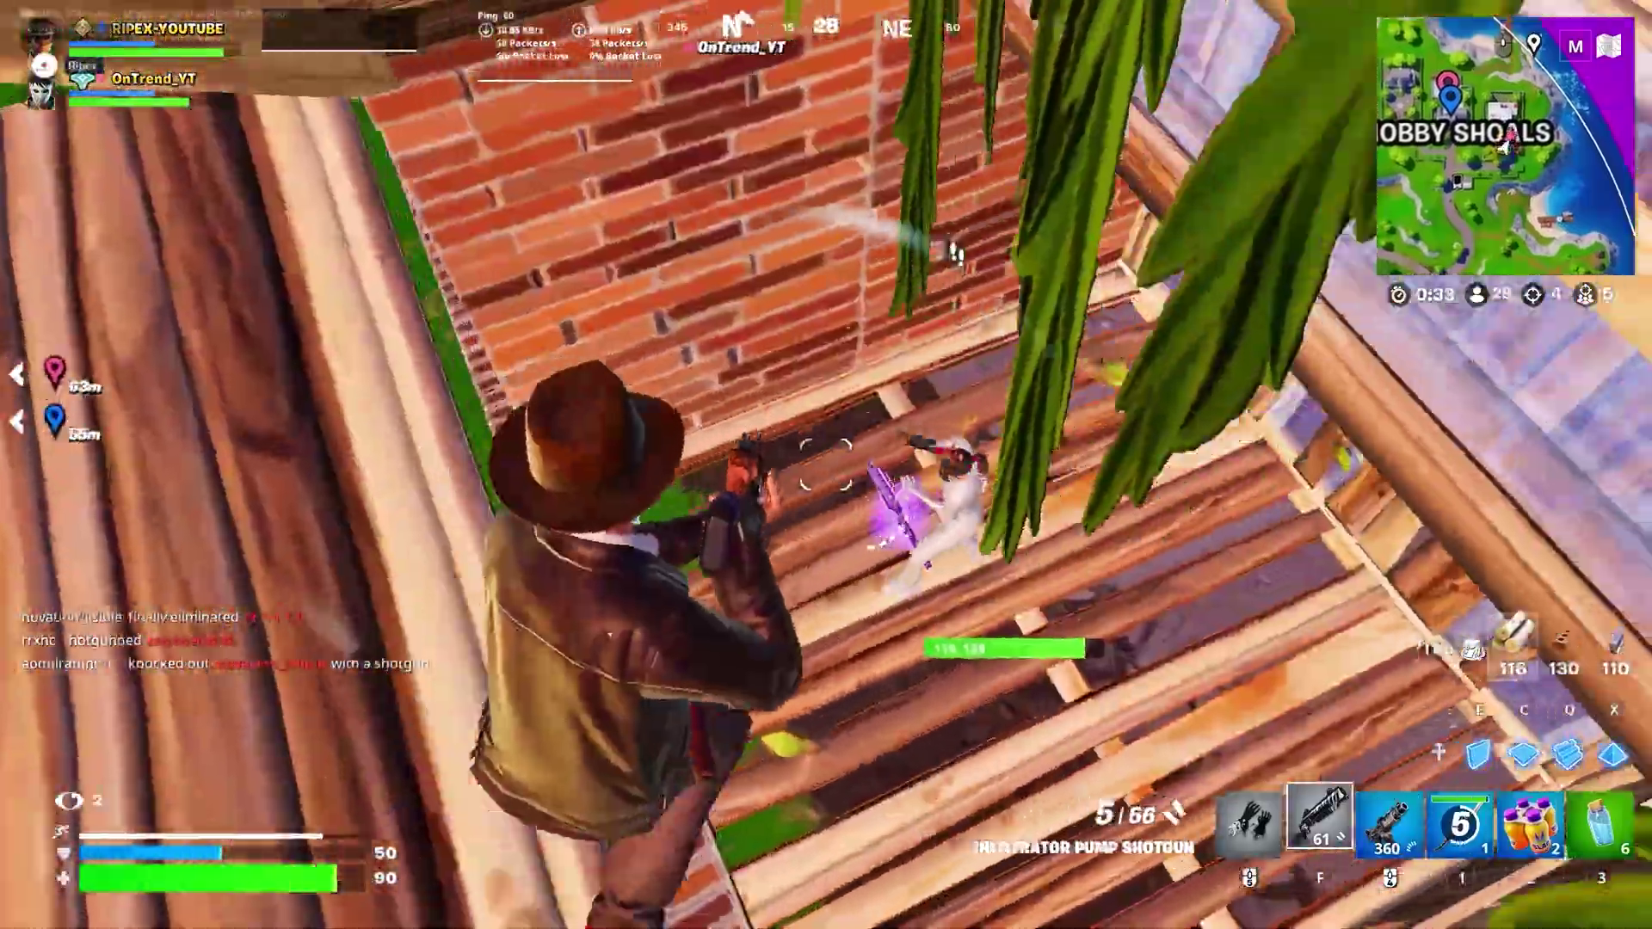
left_click(826, 465)
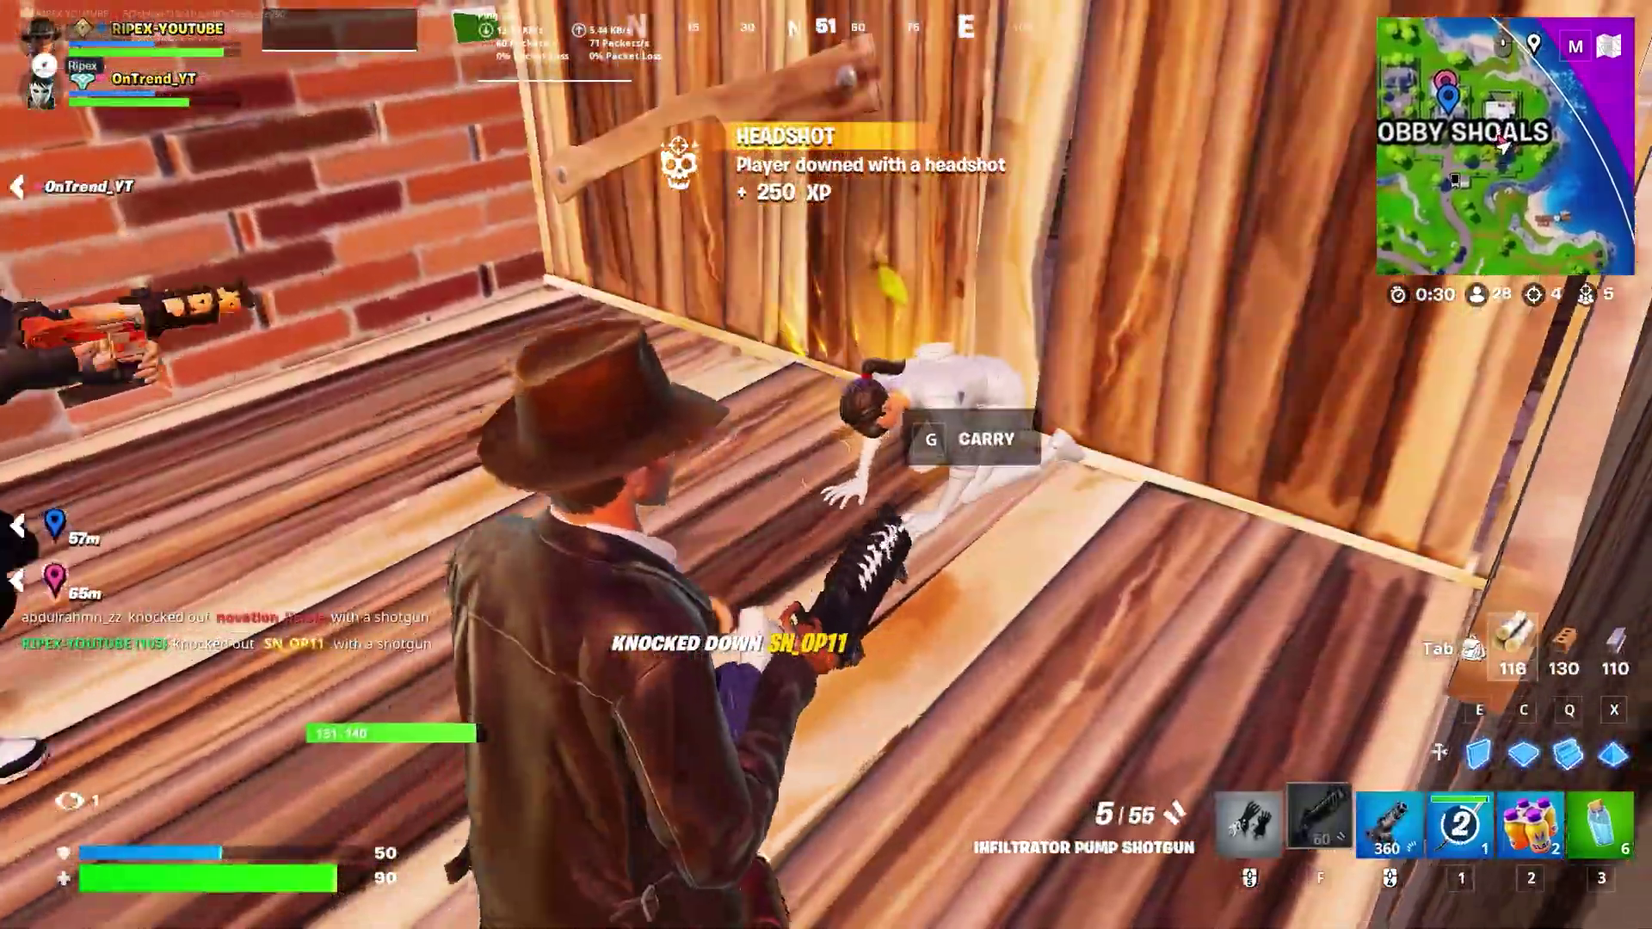
left_click(825, 465)
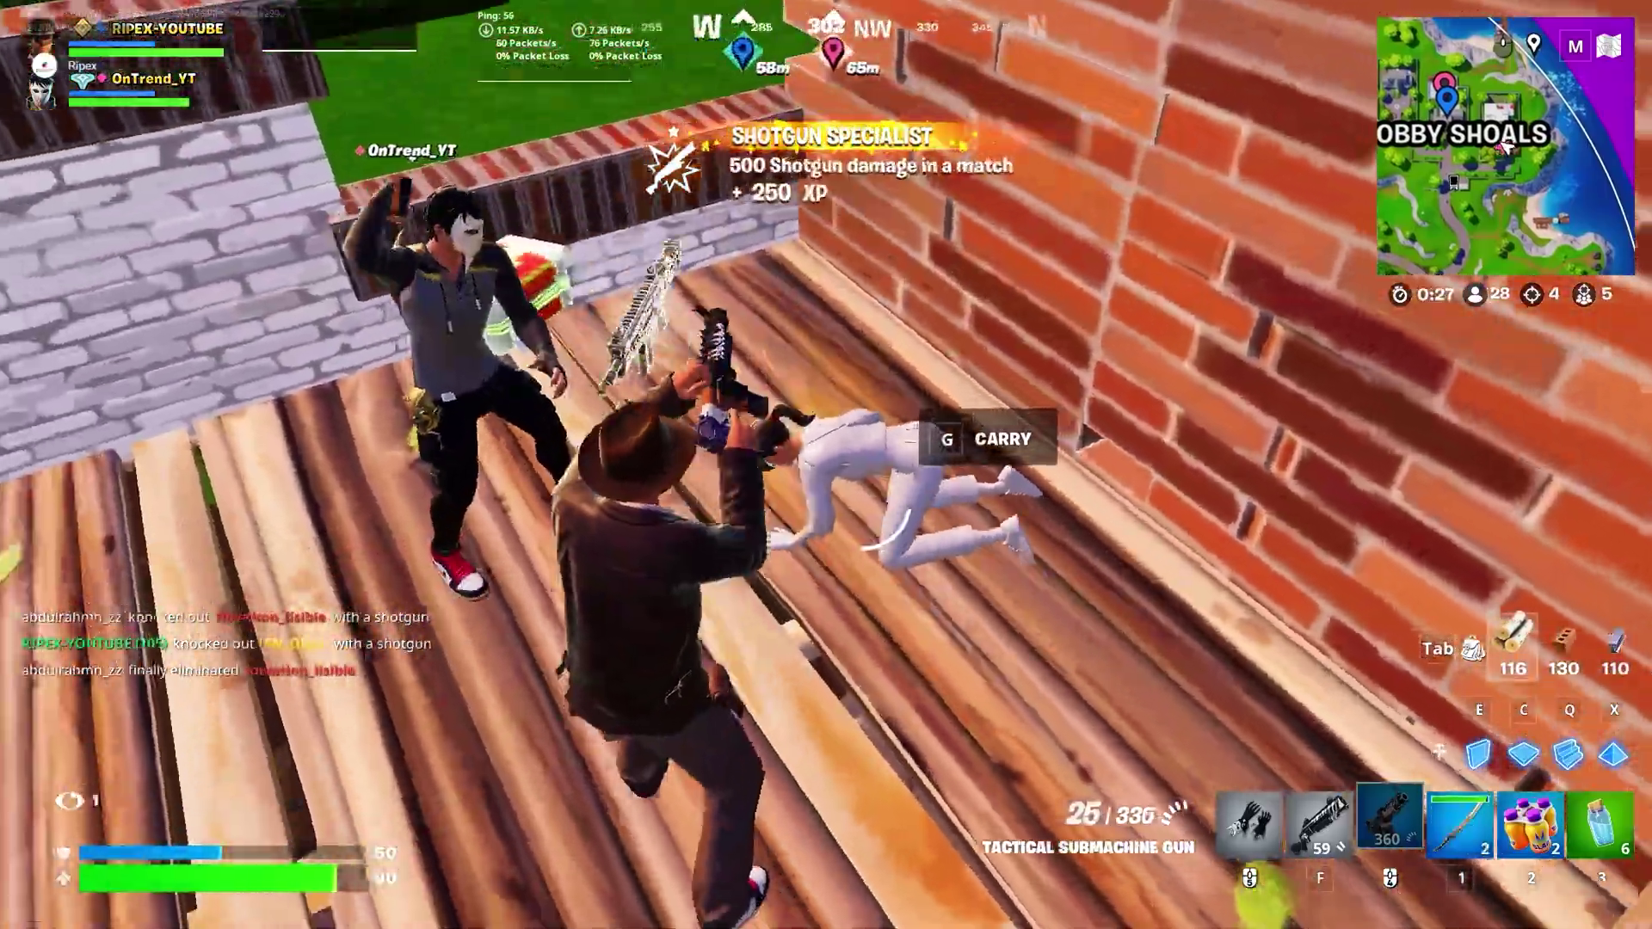
left_click(826, 464)
key("f")
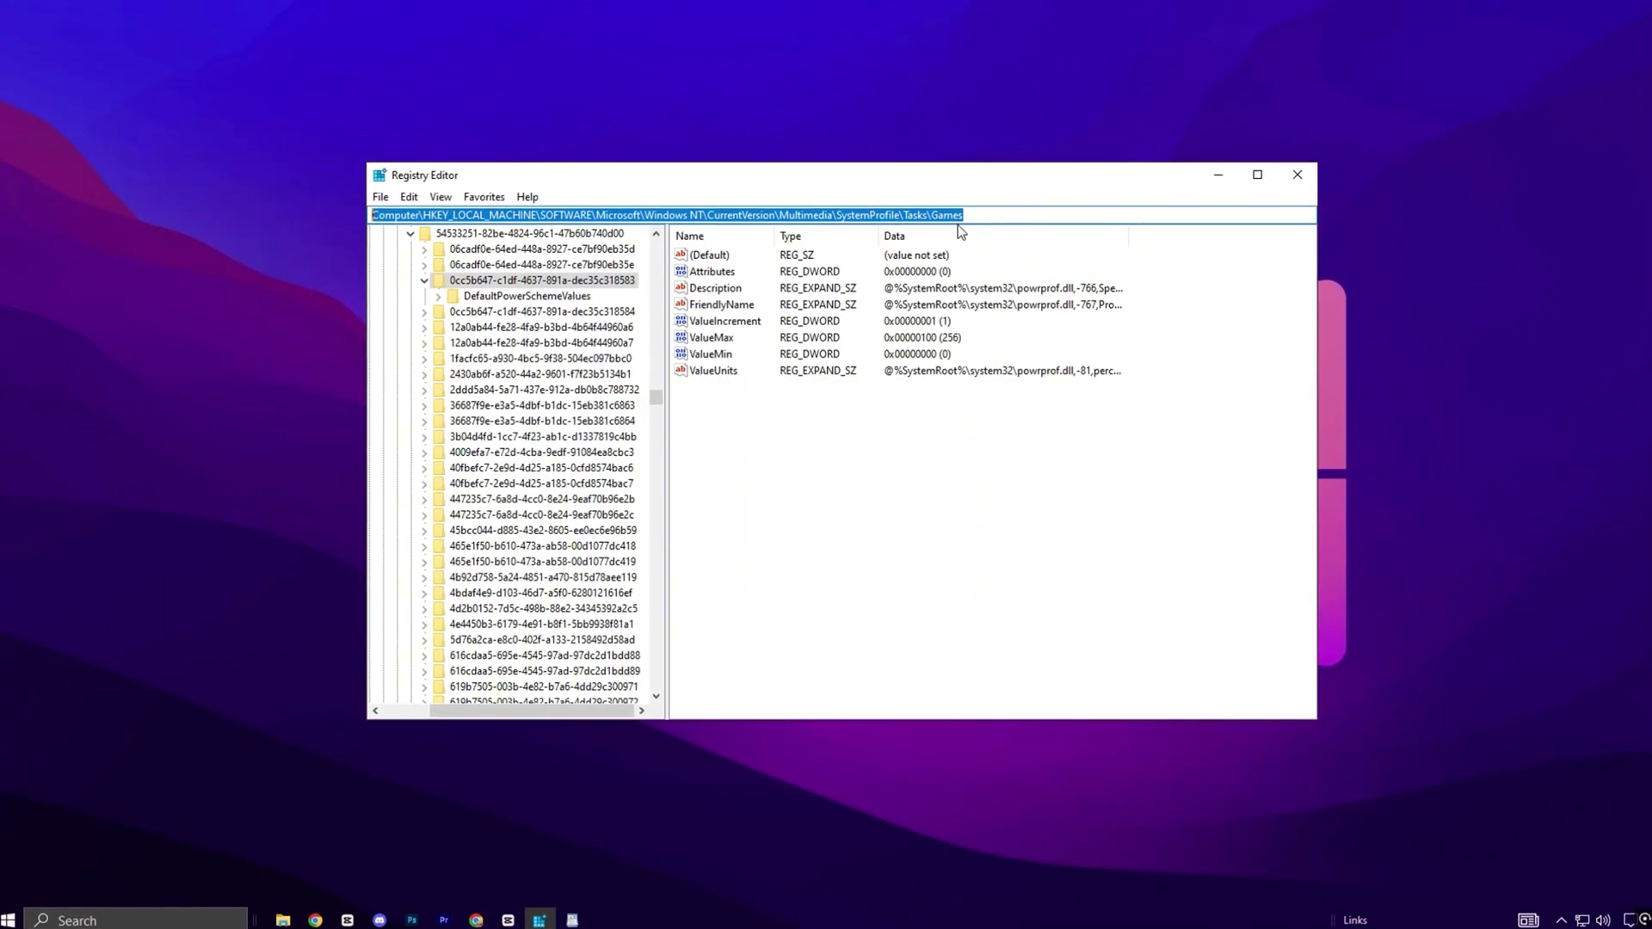
Step: Go to HKEY_LOCAL_MACHINE\SOFTWARE\Microsoft\Windows NT\CurrentVersion\Multimedia\SystemProfile\Tasks\Games and check the Affinity and Background Only values, accepting their existing data
key("Return")
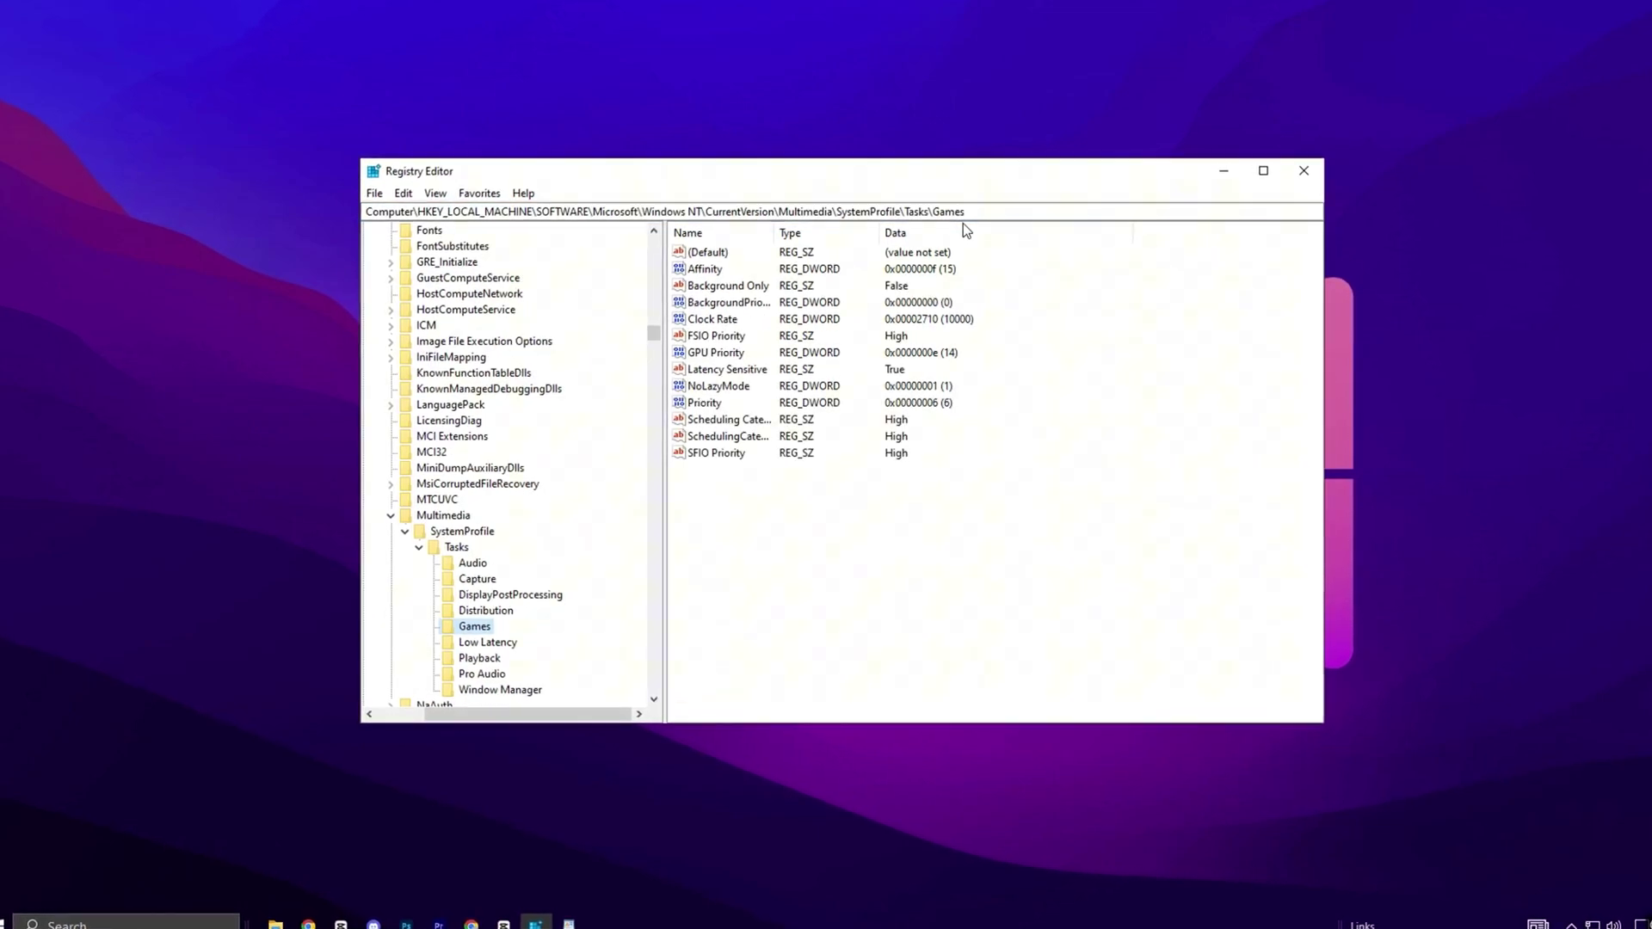
left_click(714, 270)
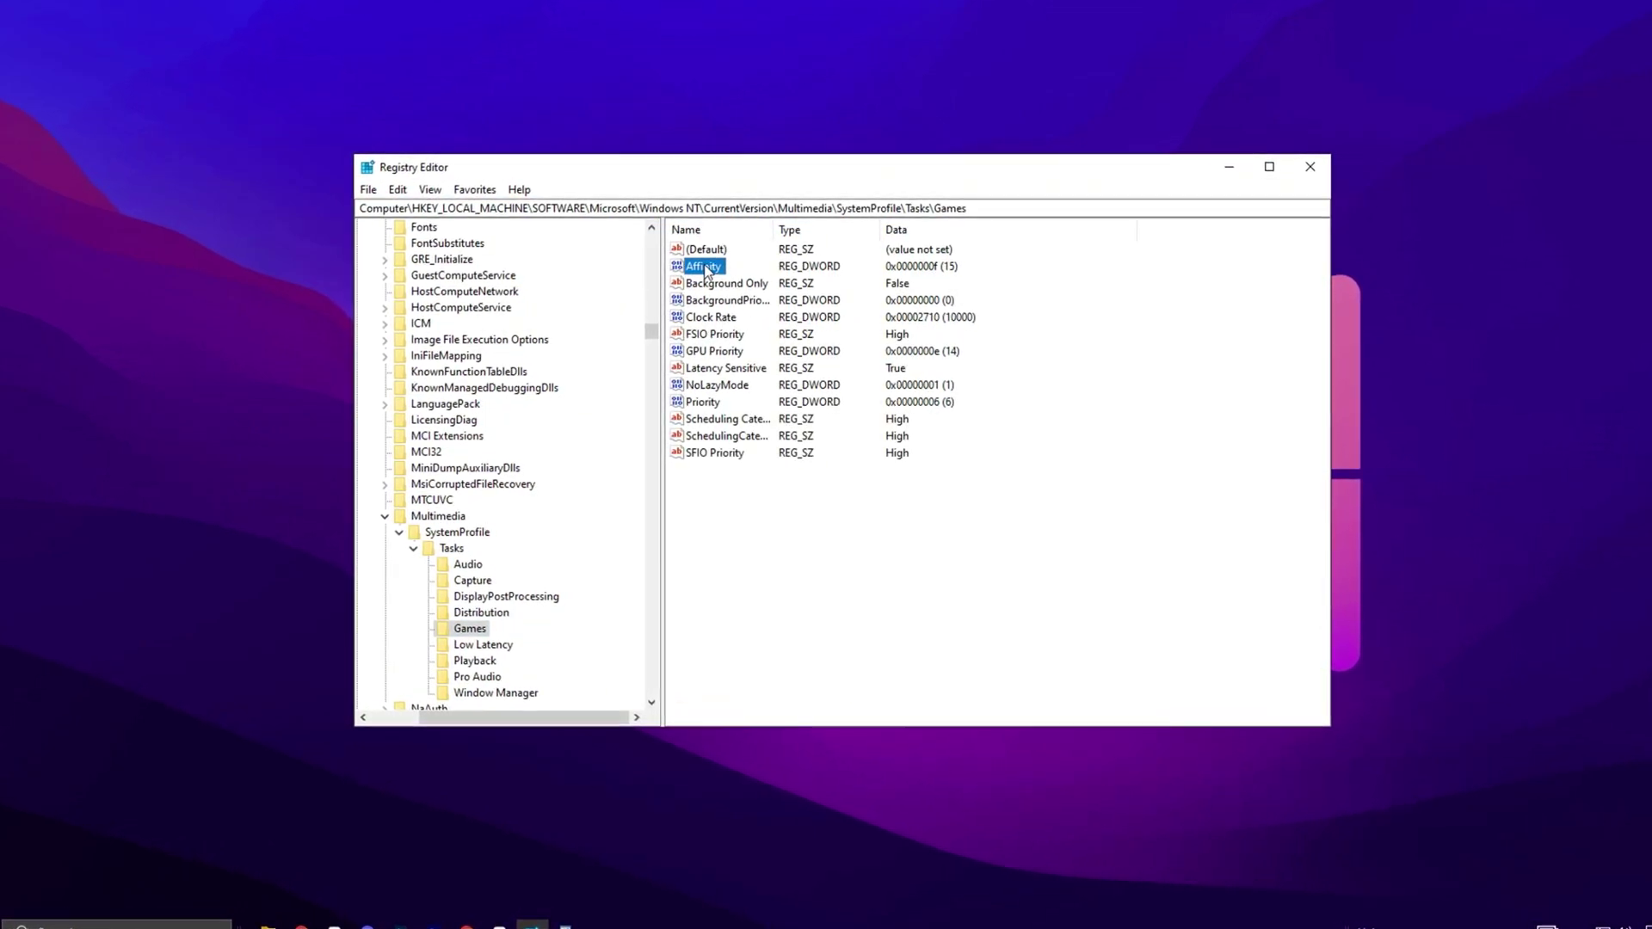
double_click(707, 269)
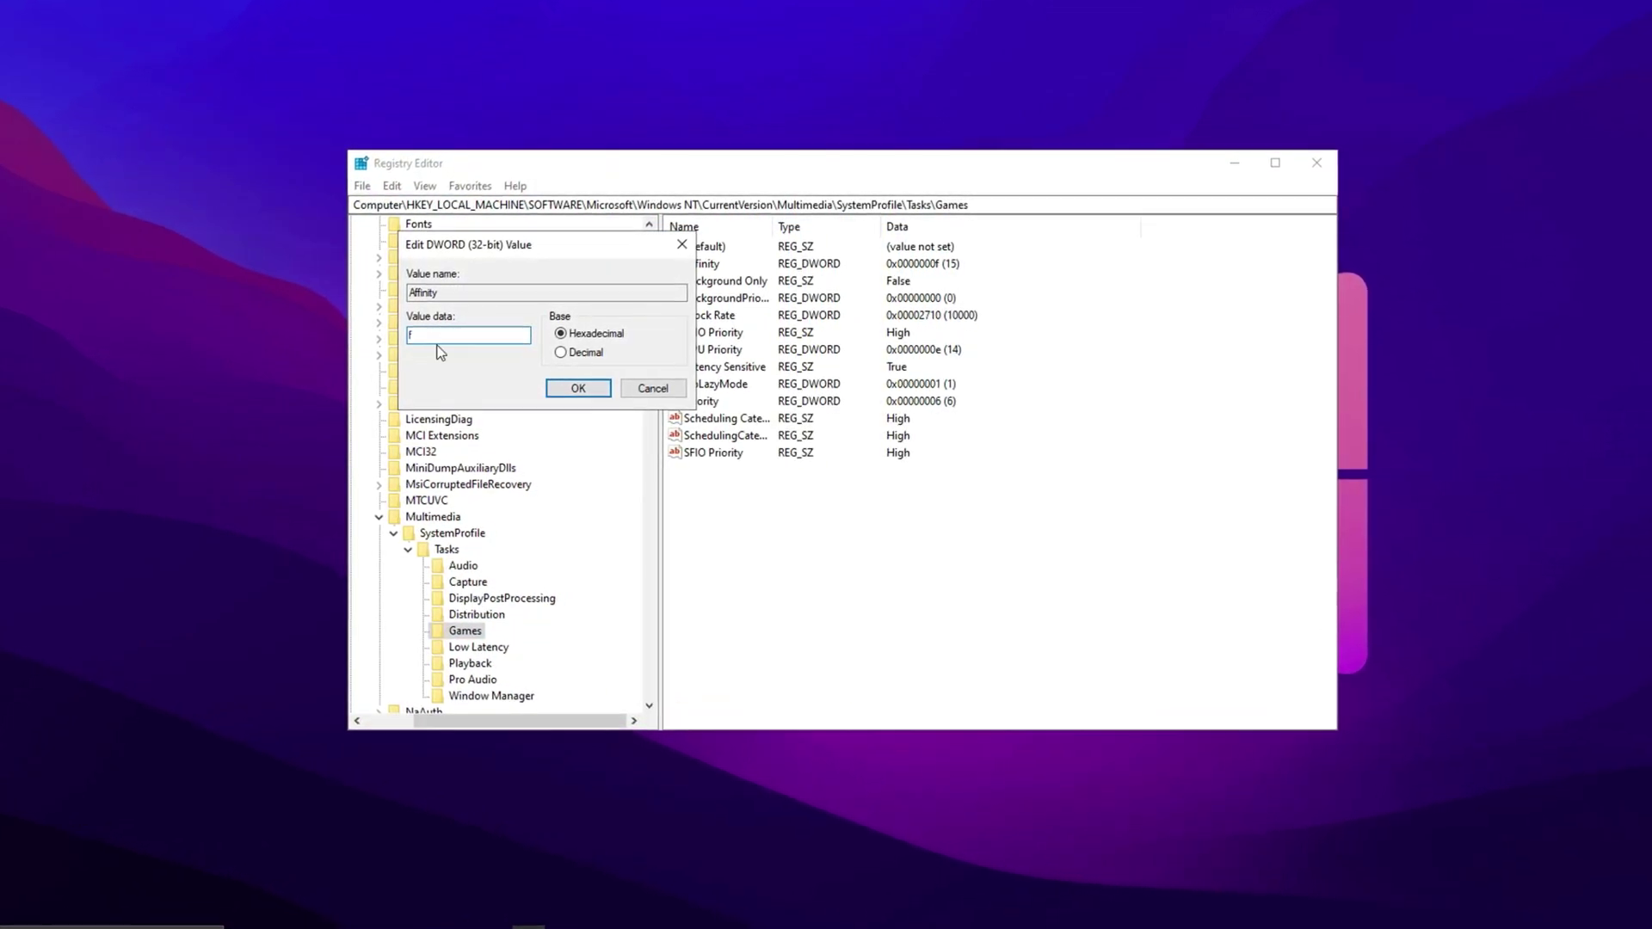
left_click(569, 387)
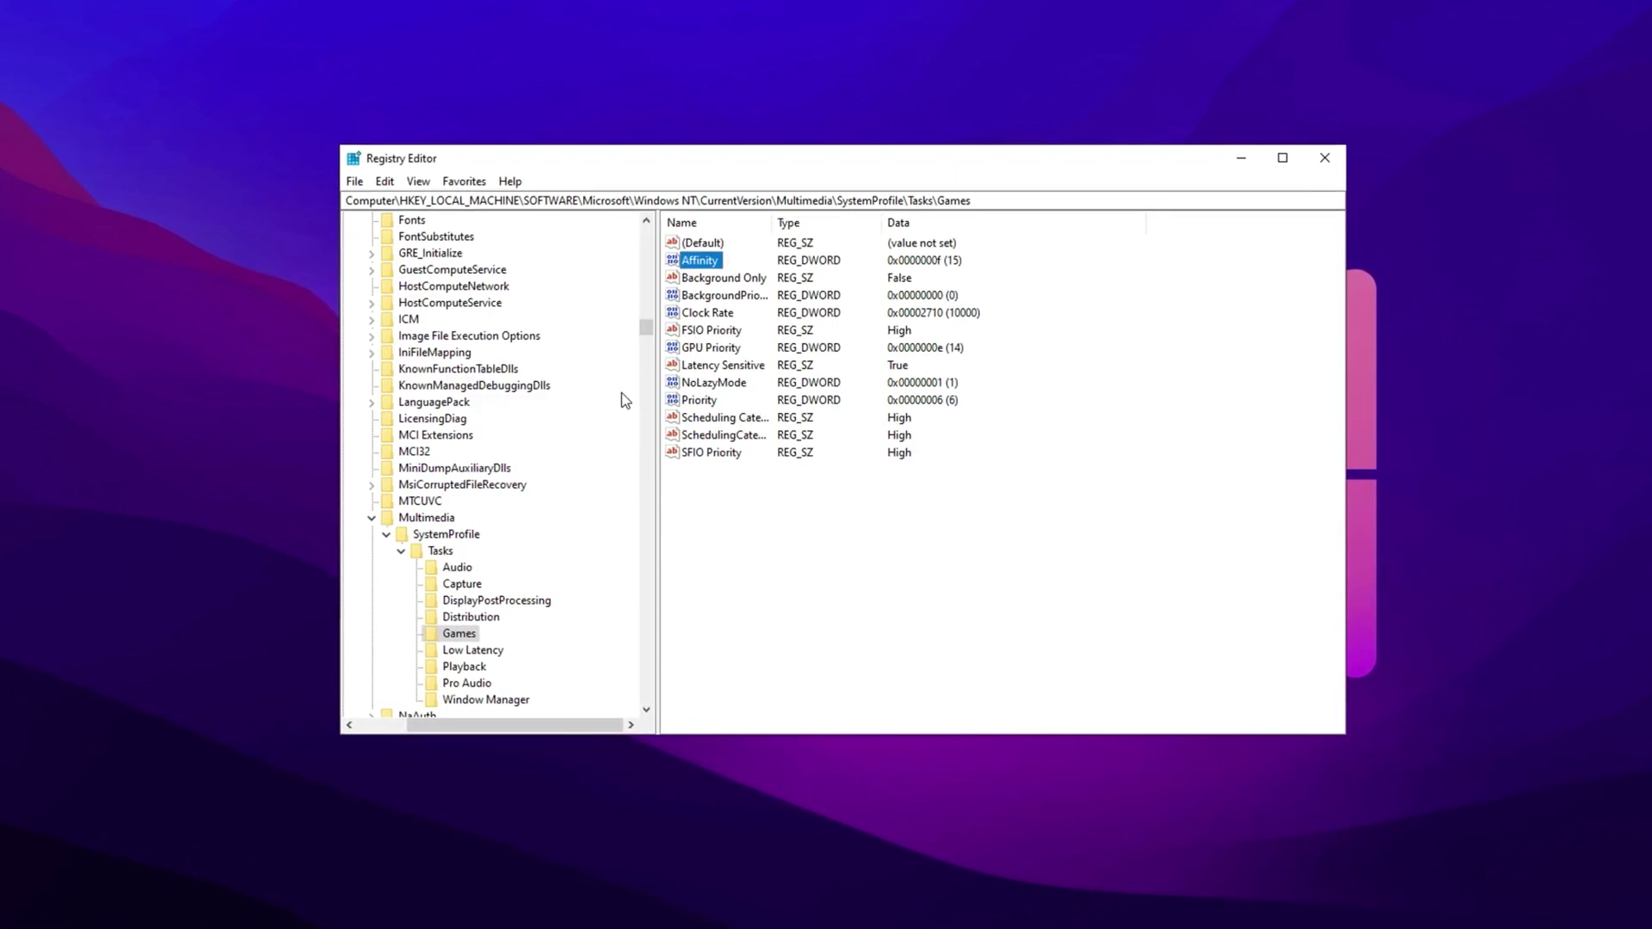
double_click(711, 277)
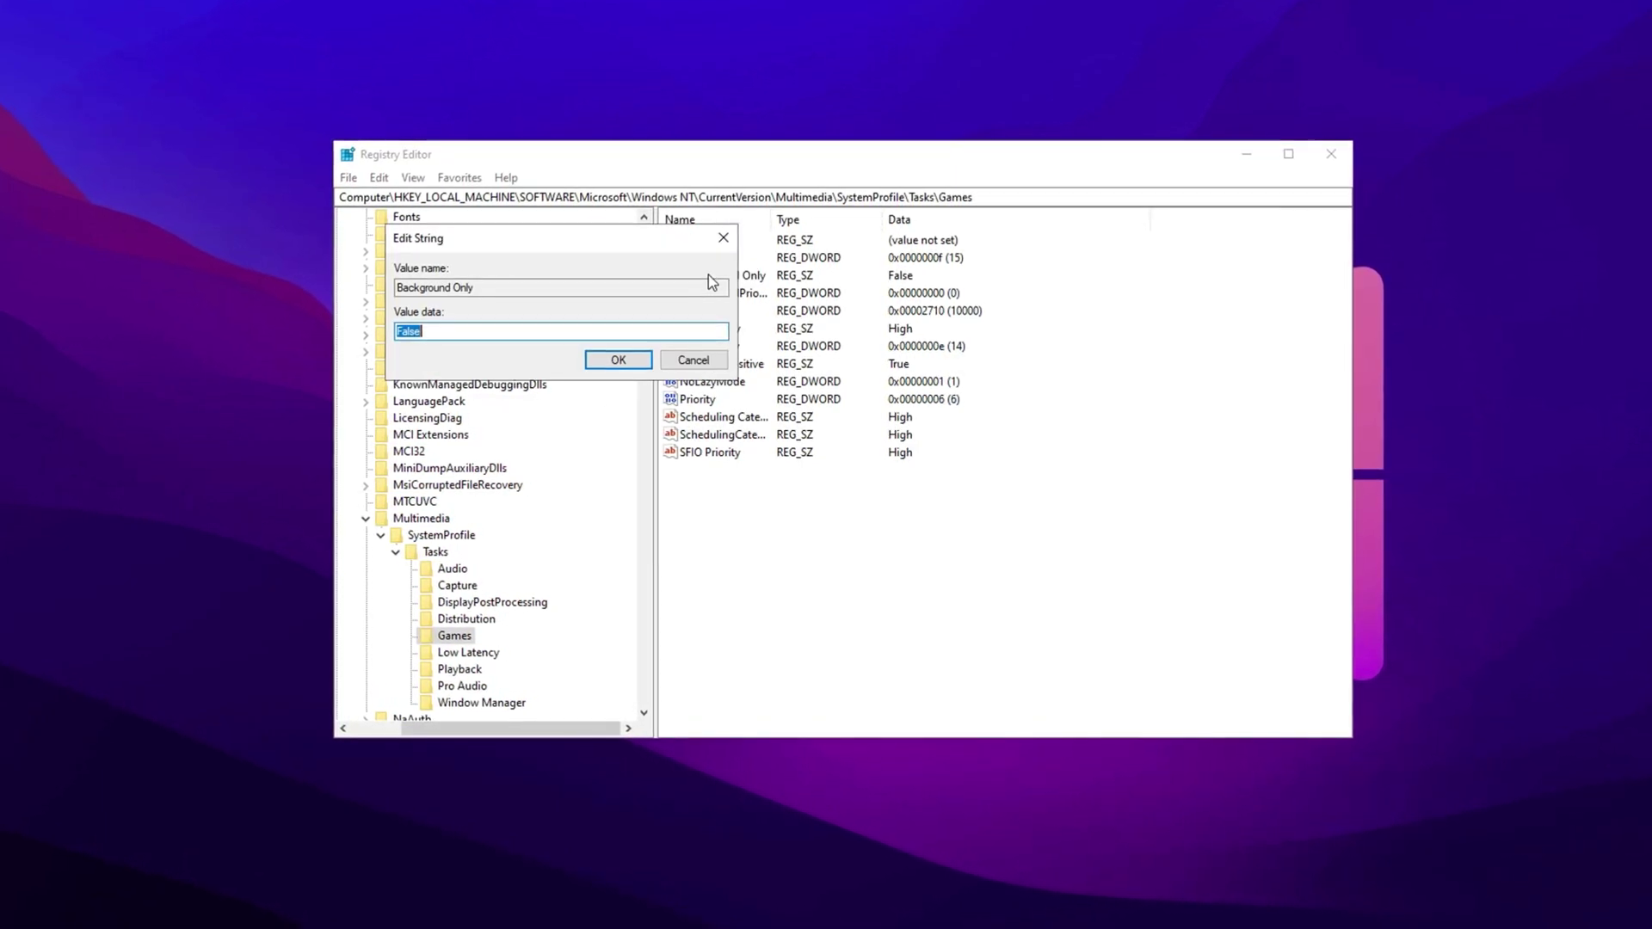
left_click(619, 361)
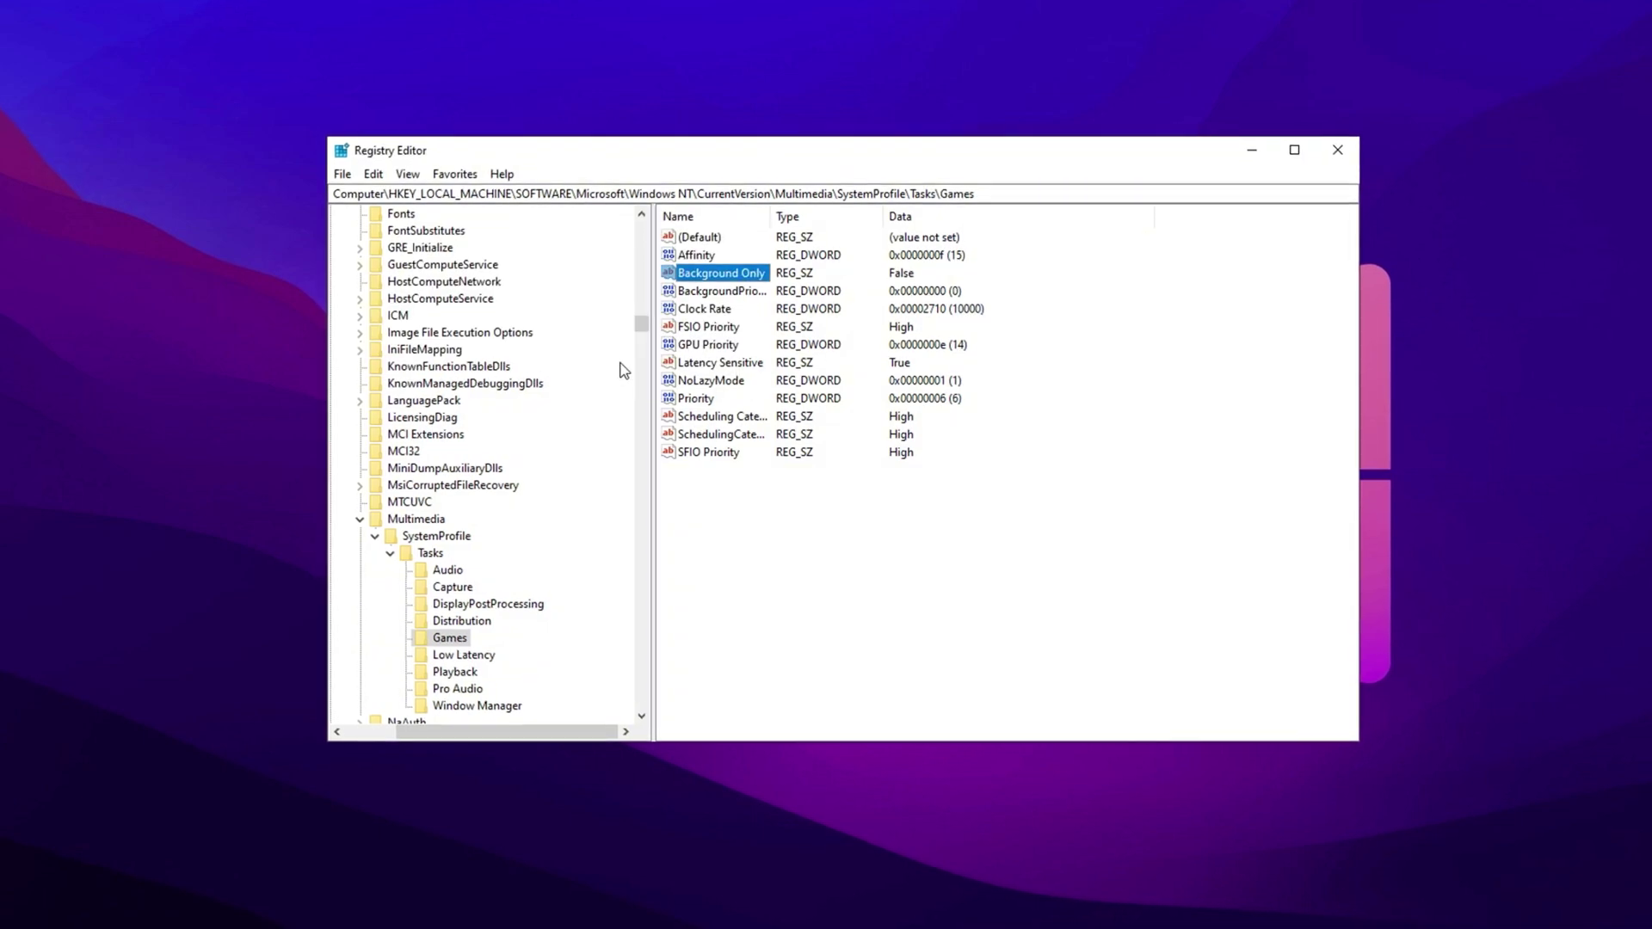
Step: Check the GPU Priority and Priority values in the Games task key and accept their existing data
double_click(712, 344)
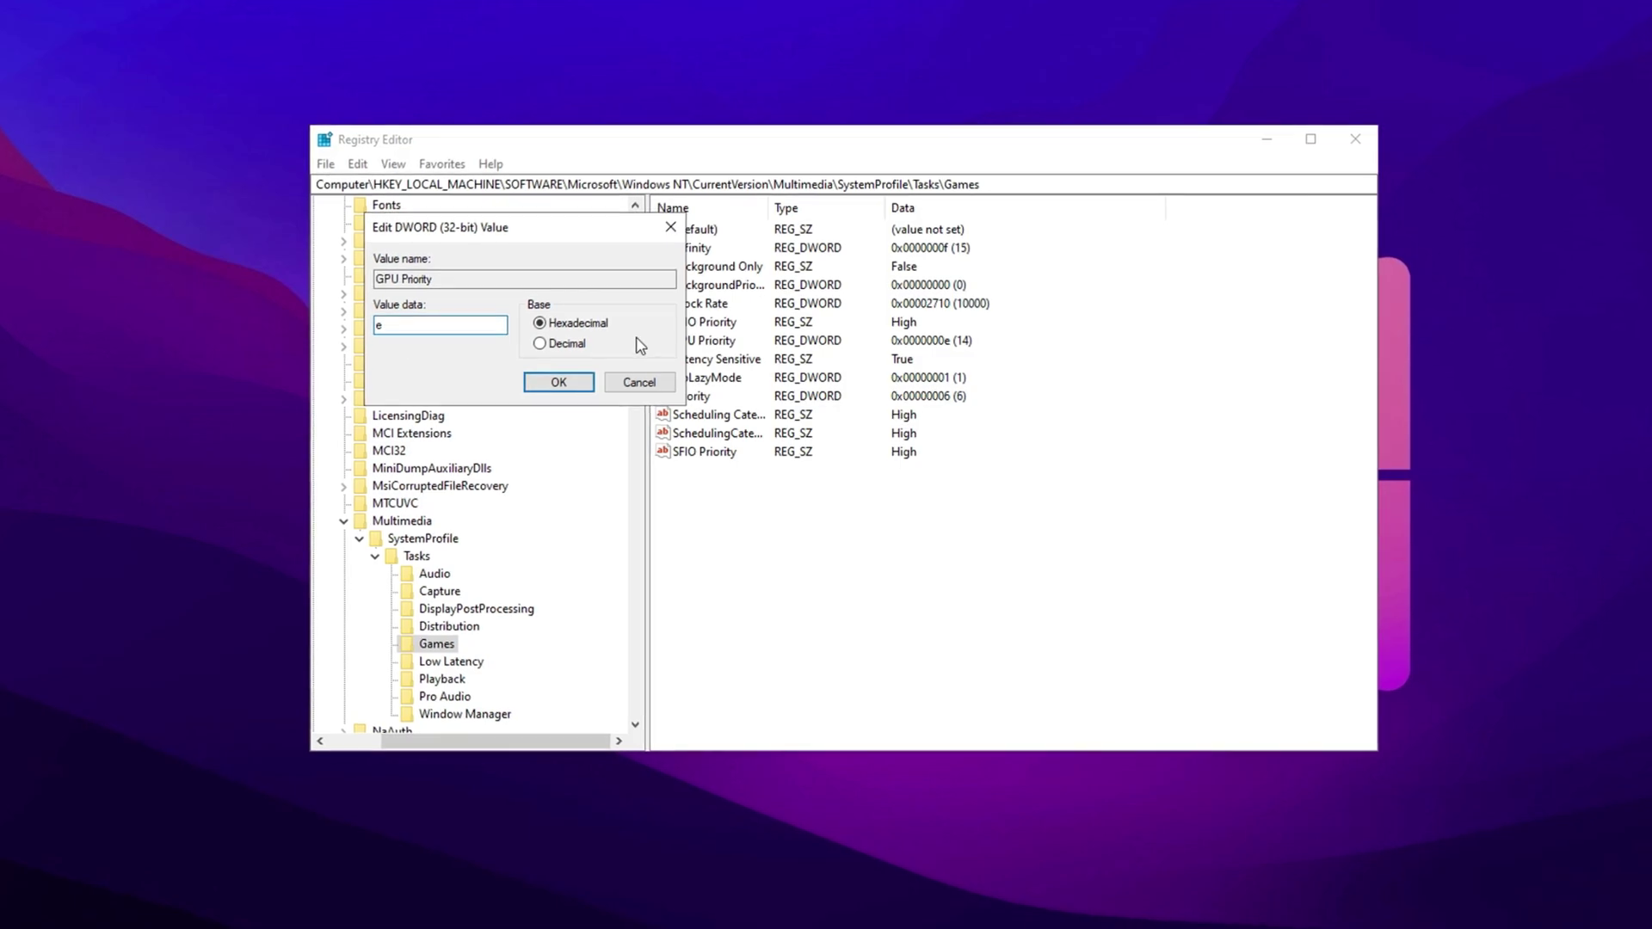
left_click(551, 381)
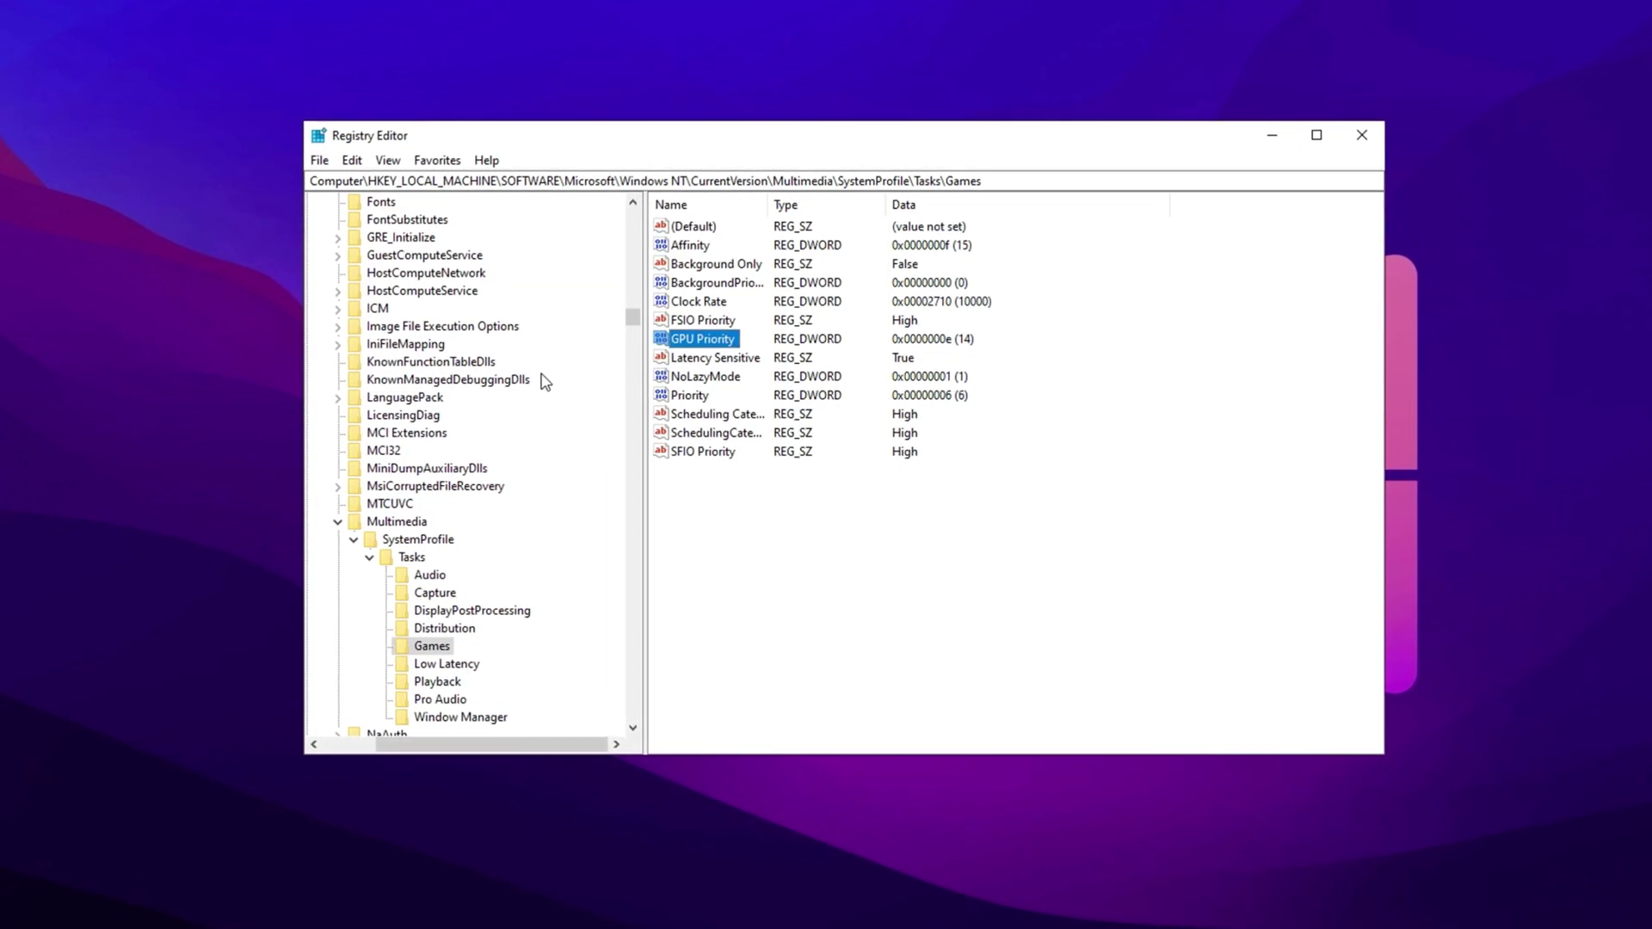
double_click(685, 396)
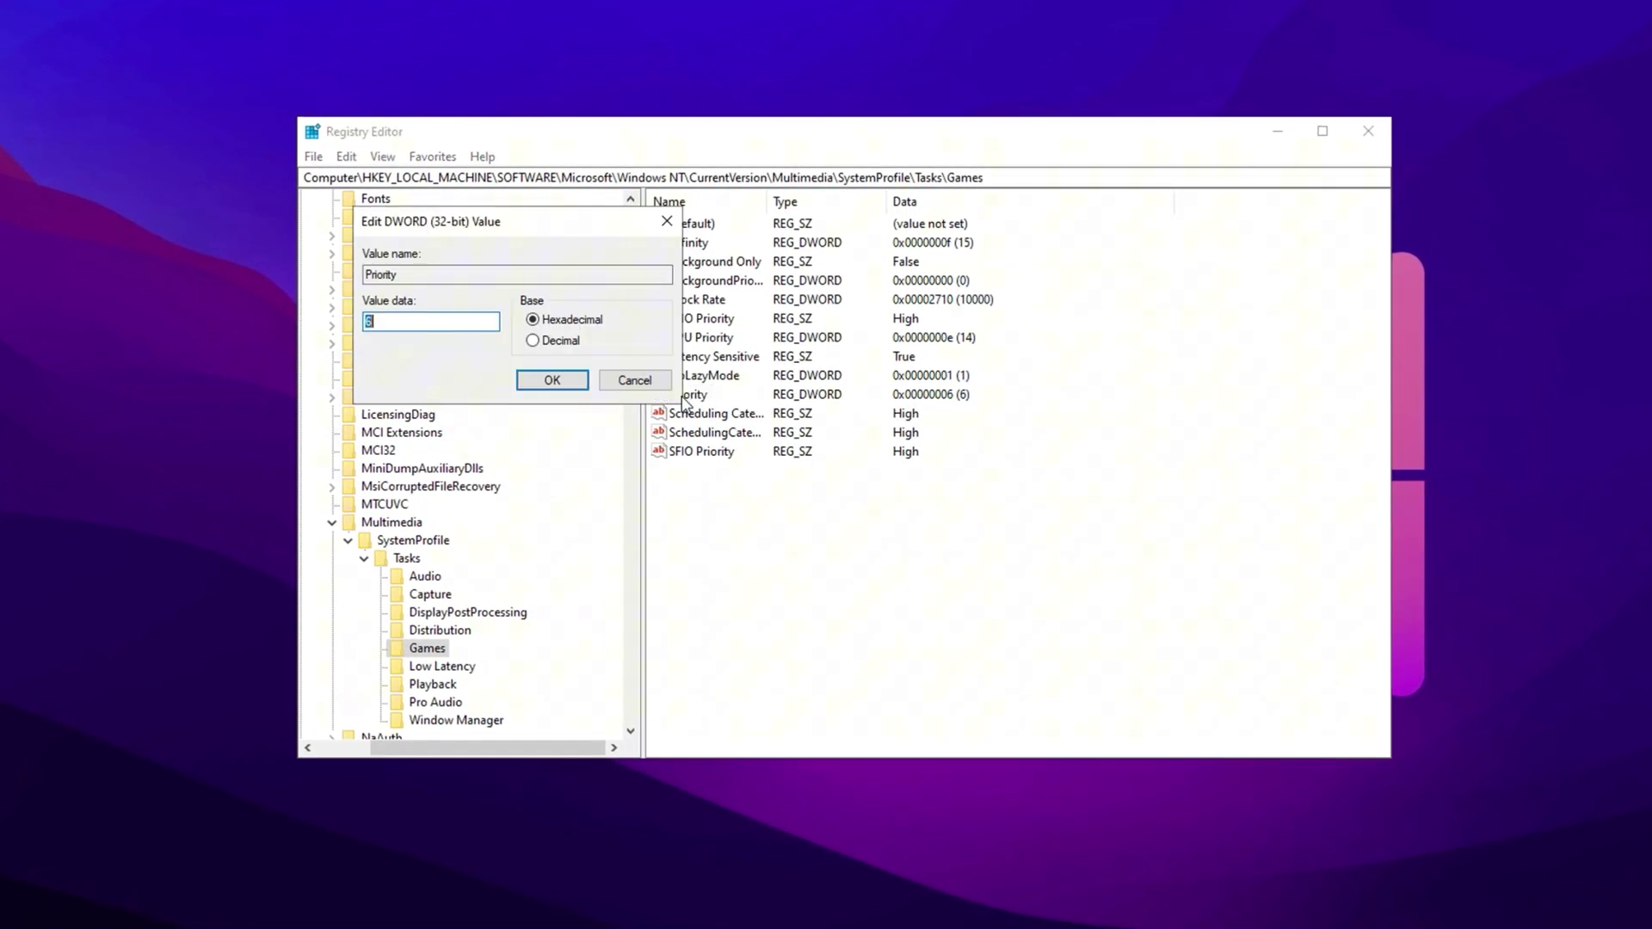
left_click(544, 380)
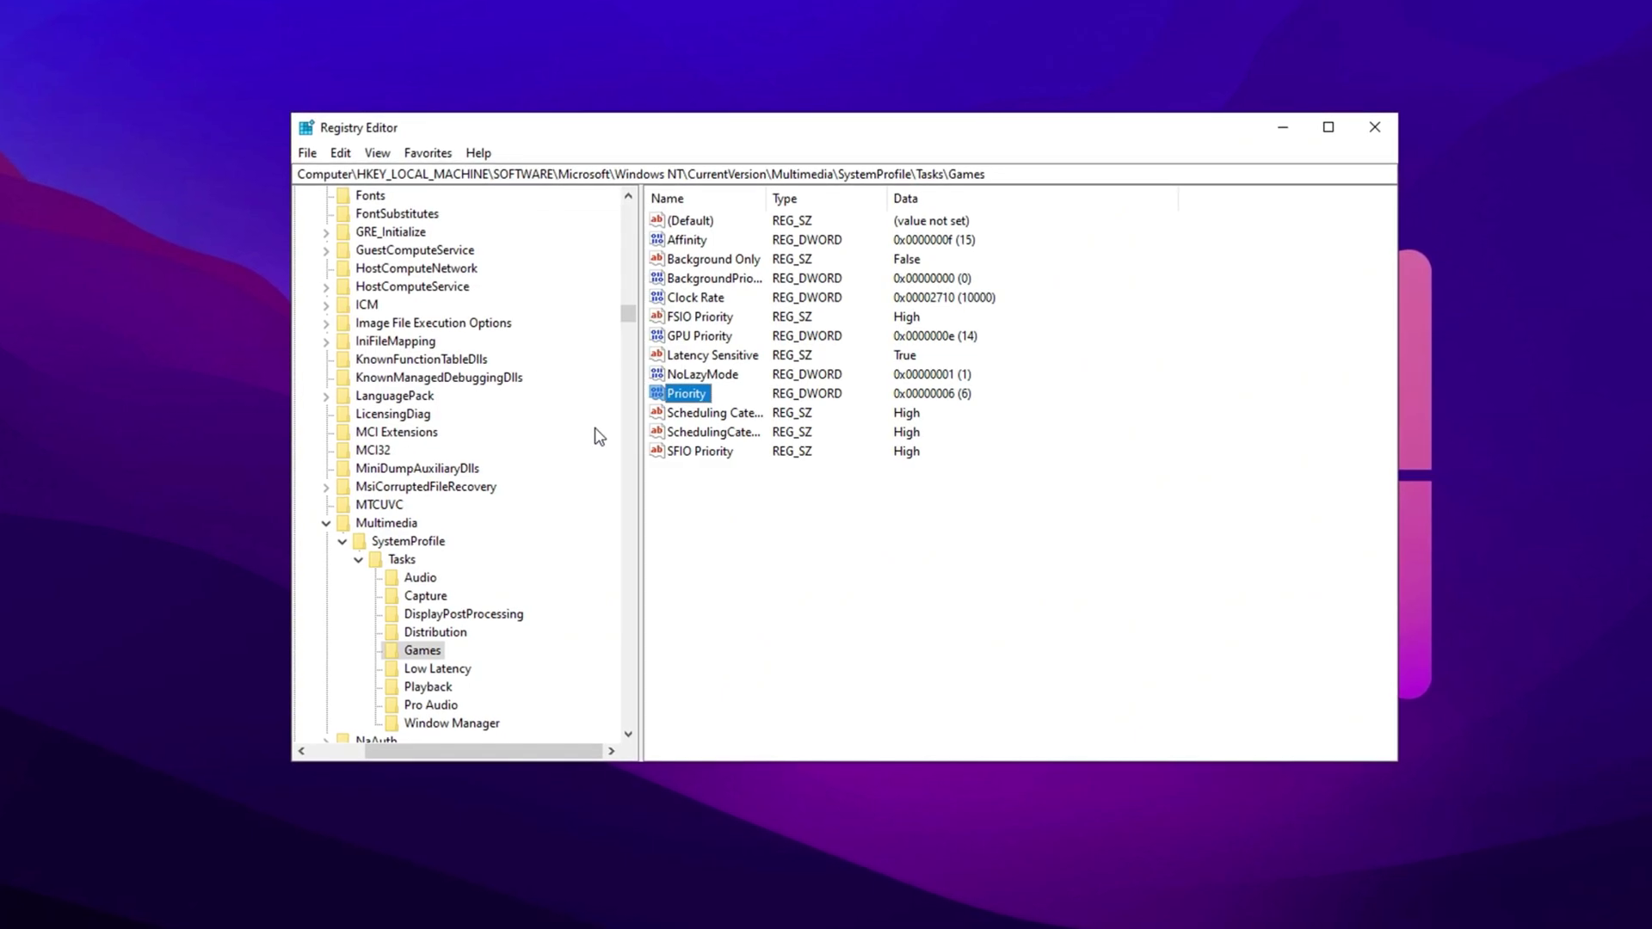
Step: Check the Scheduling Category and SFIO Priority values in the Games task key and accept their existing data
double_click(694, 417)
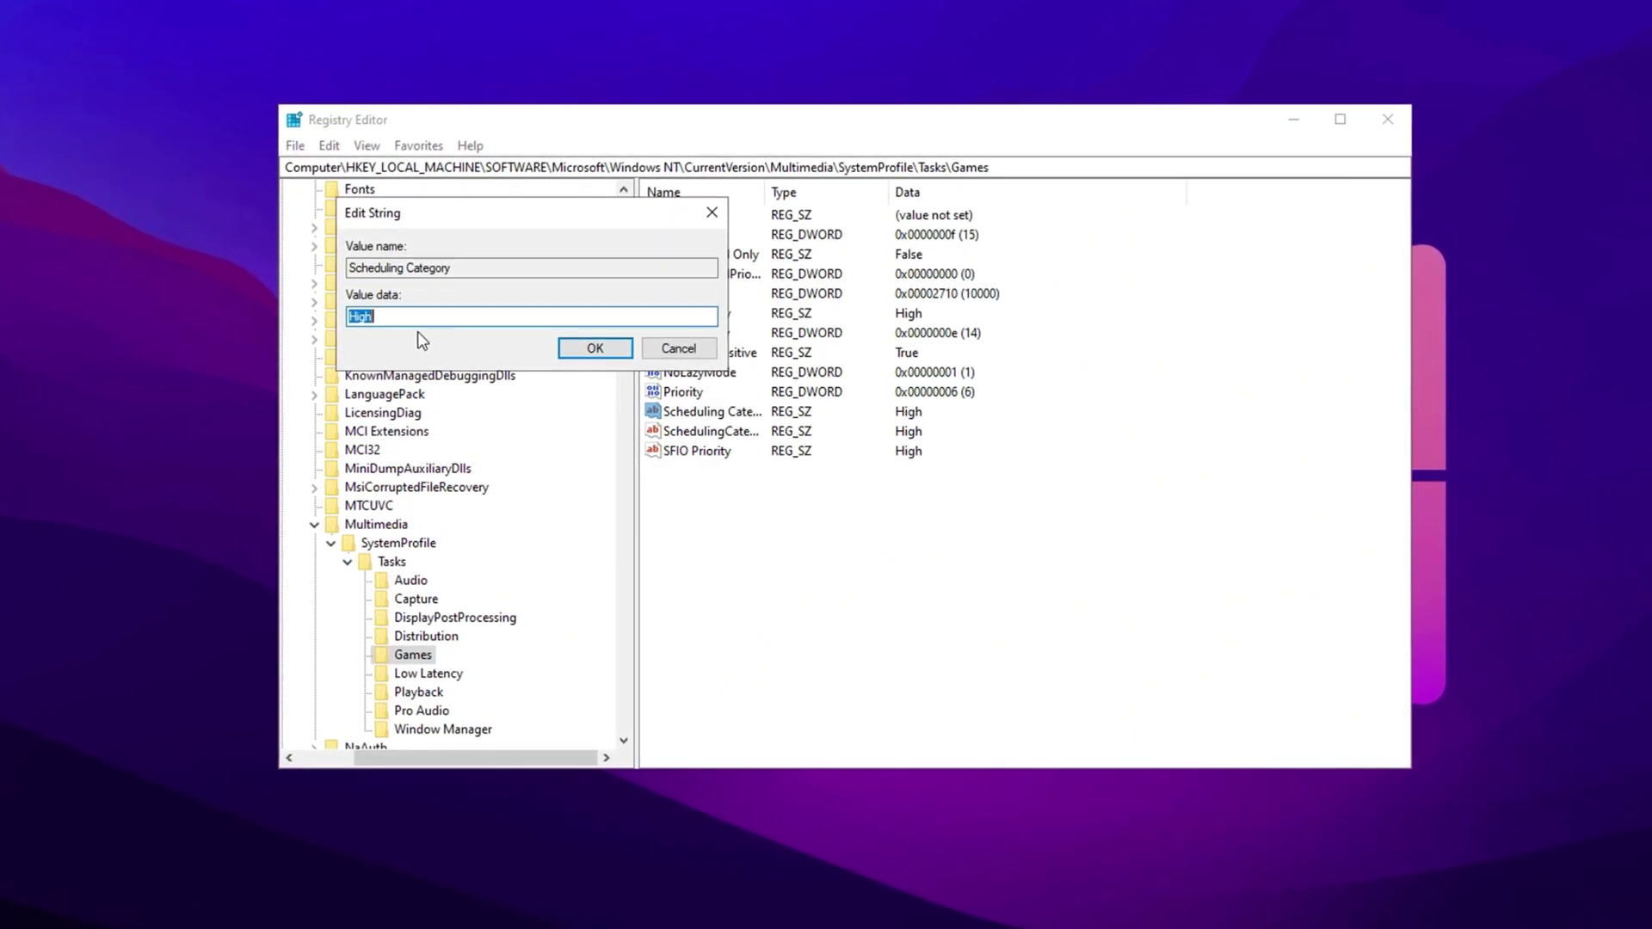
left_click(591, 349)
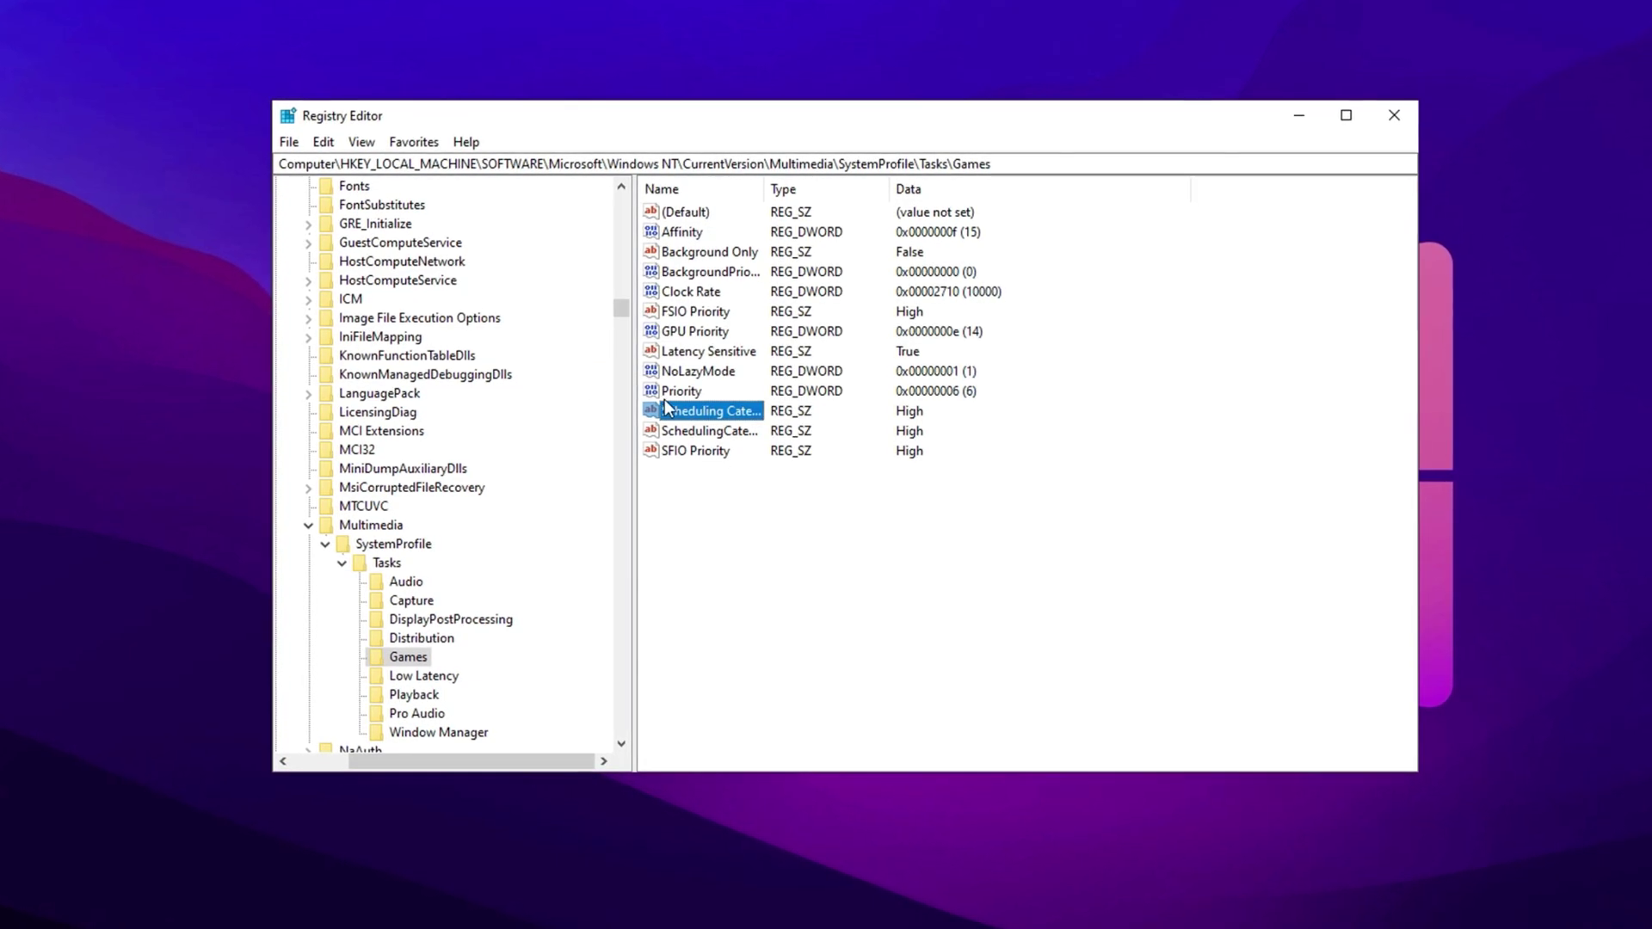
left_click(680, 449)
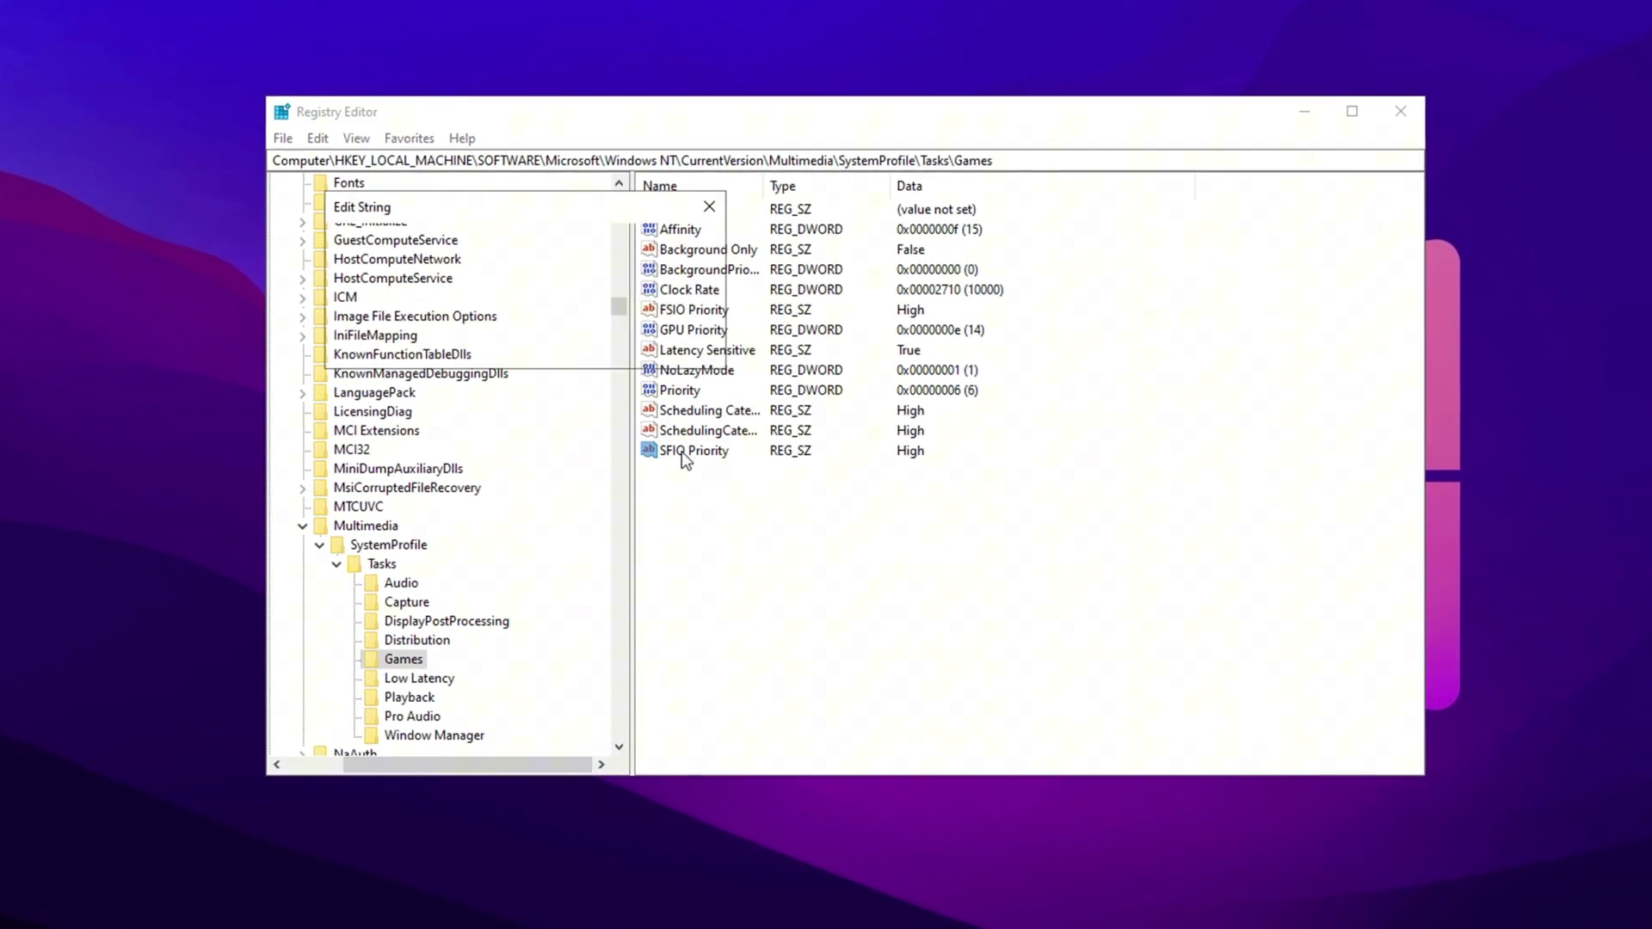
double_click(680, 449)
left_click(561, 348)
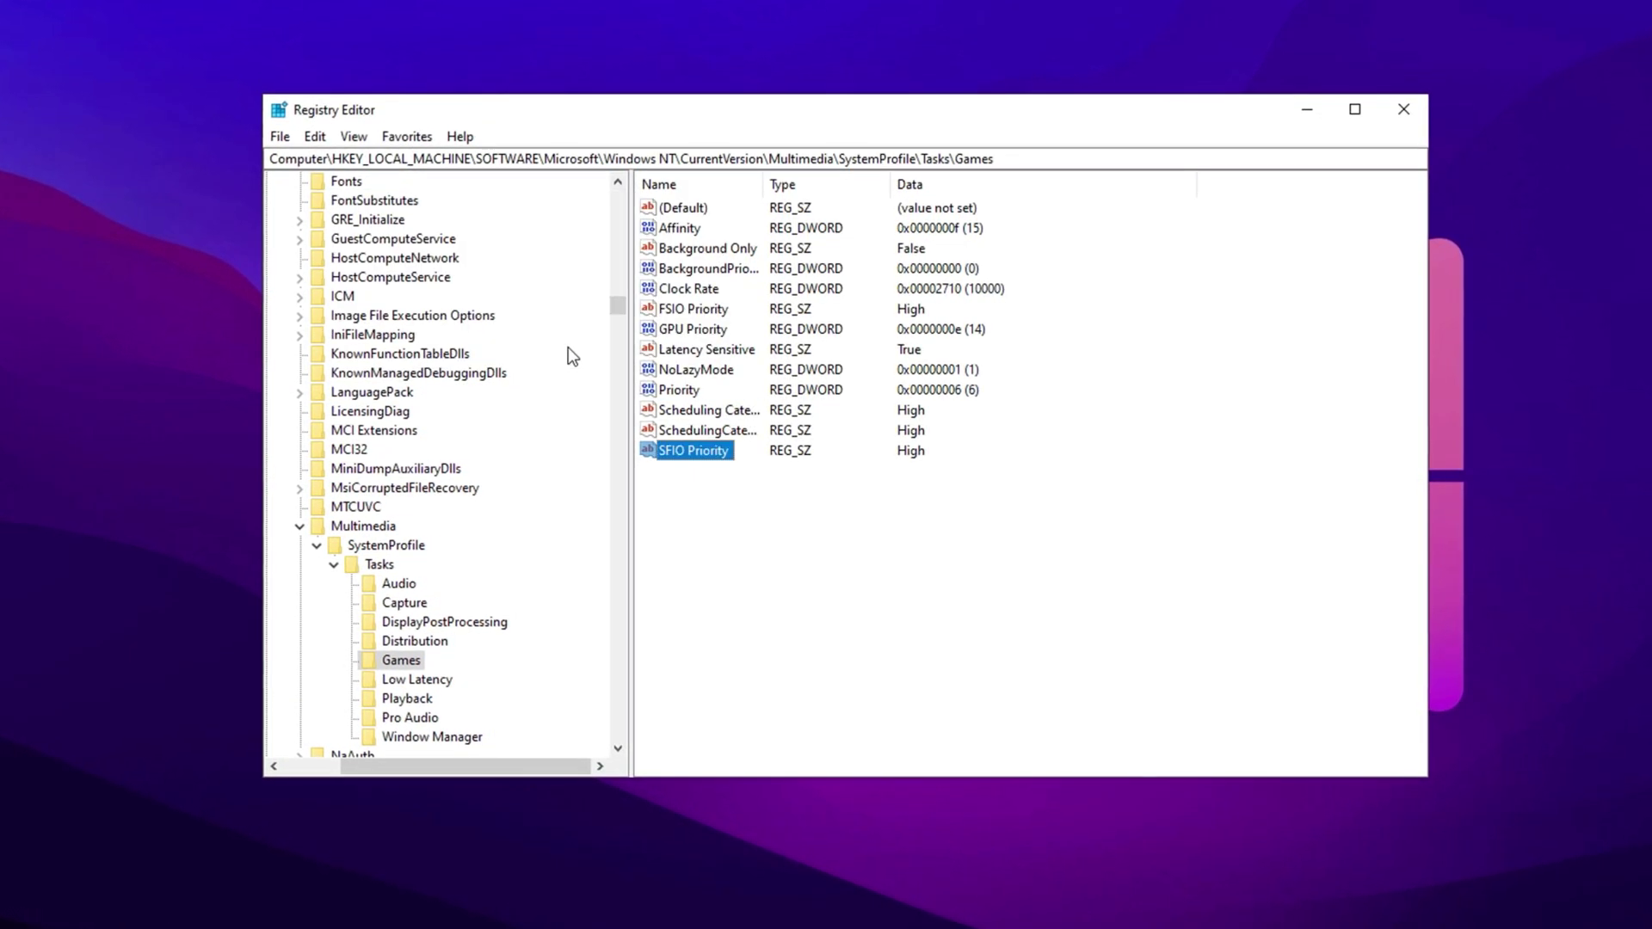
left_click(677, 490)
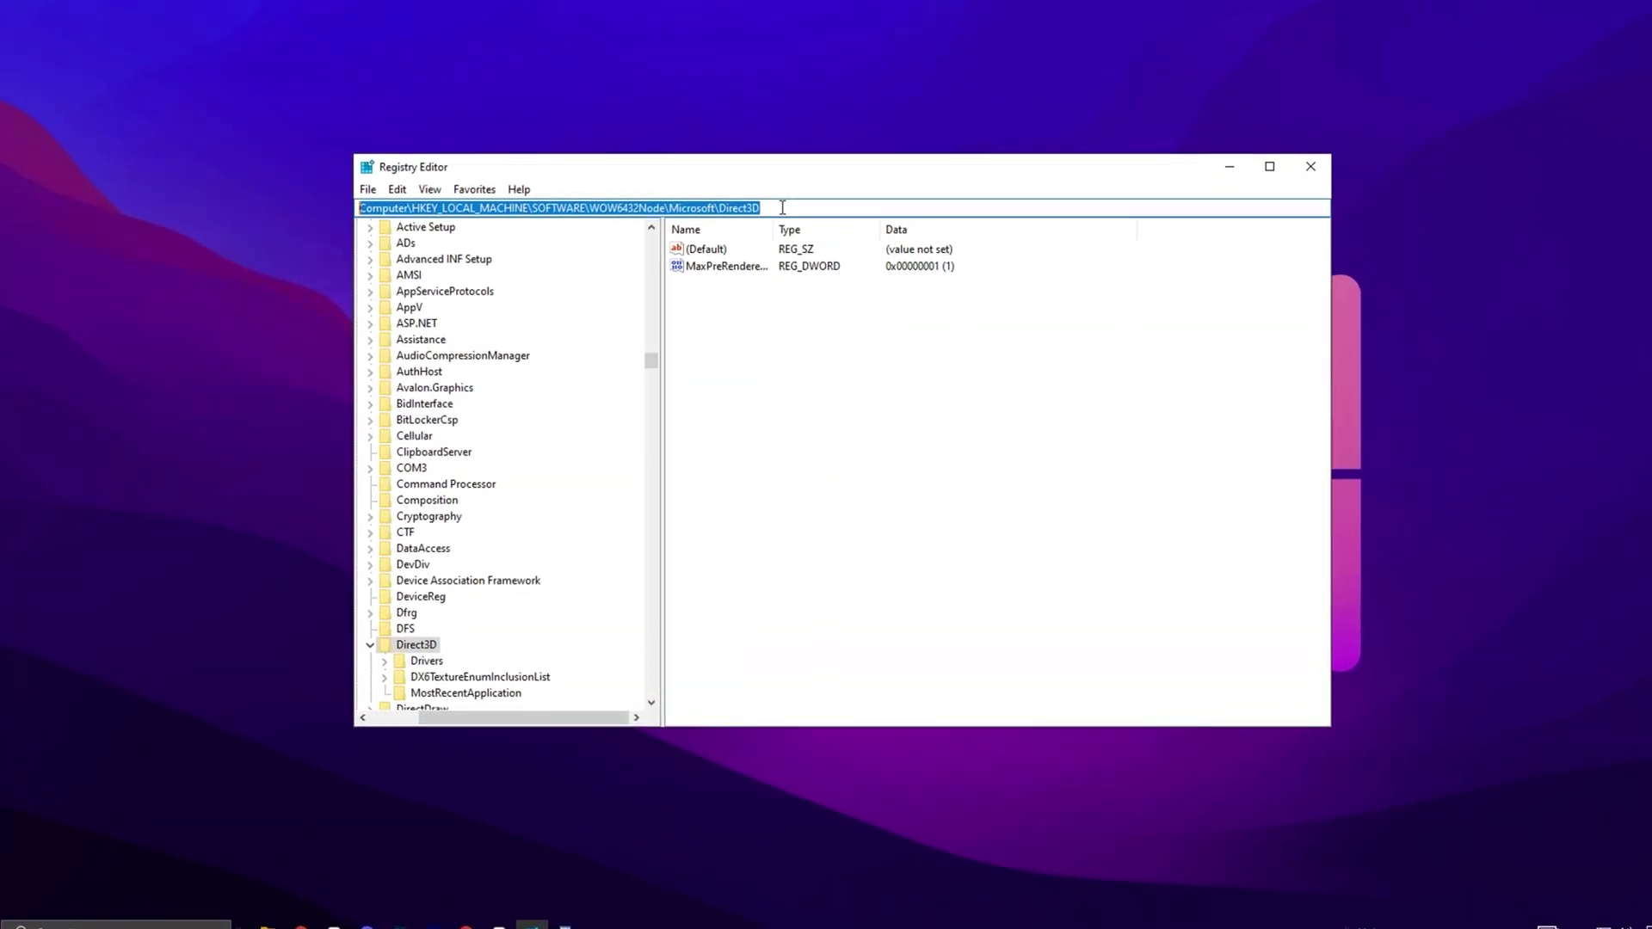
Step: Set MaxPreRenderedFrames in HKEY_LOCAL_MACHINE\SOFTWARE\WOW6432Node\Microsoft\Direct3D to 1 in hexadecimal base
left_click(721, 260)
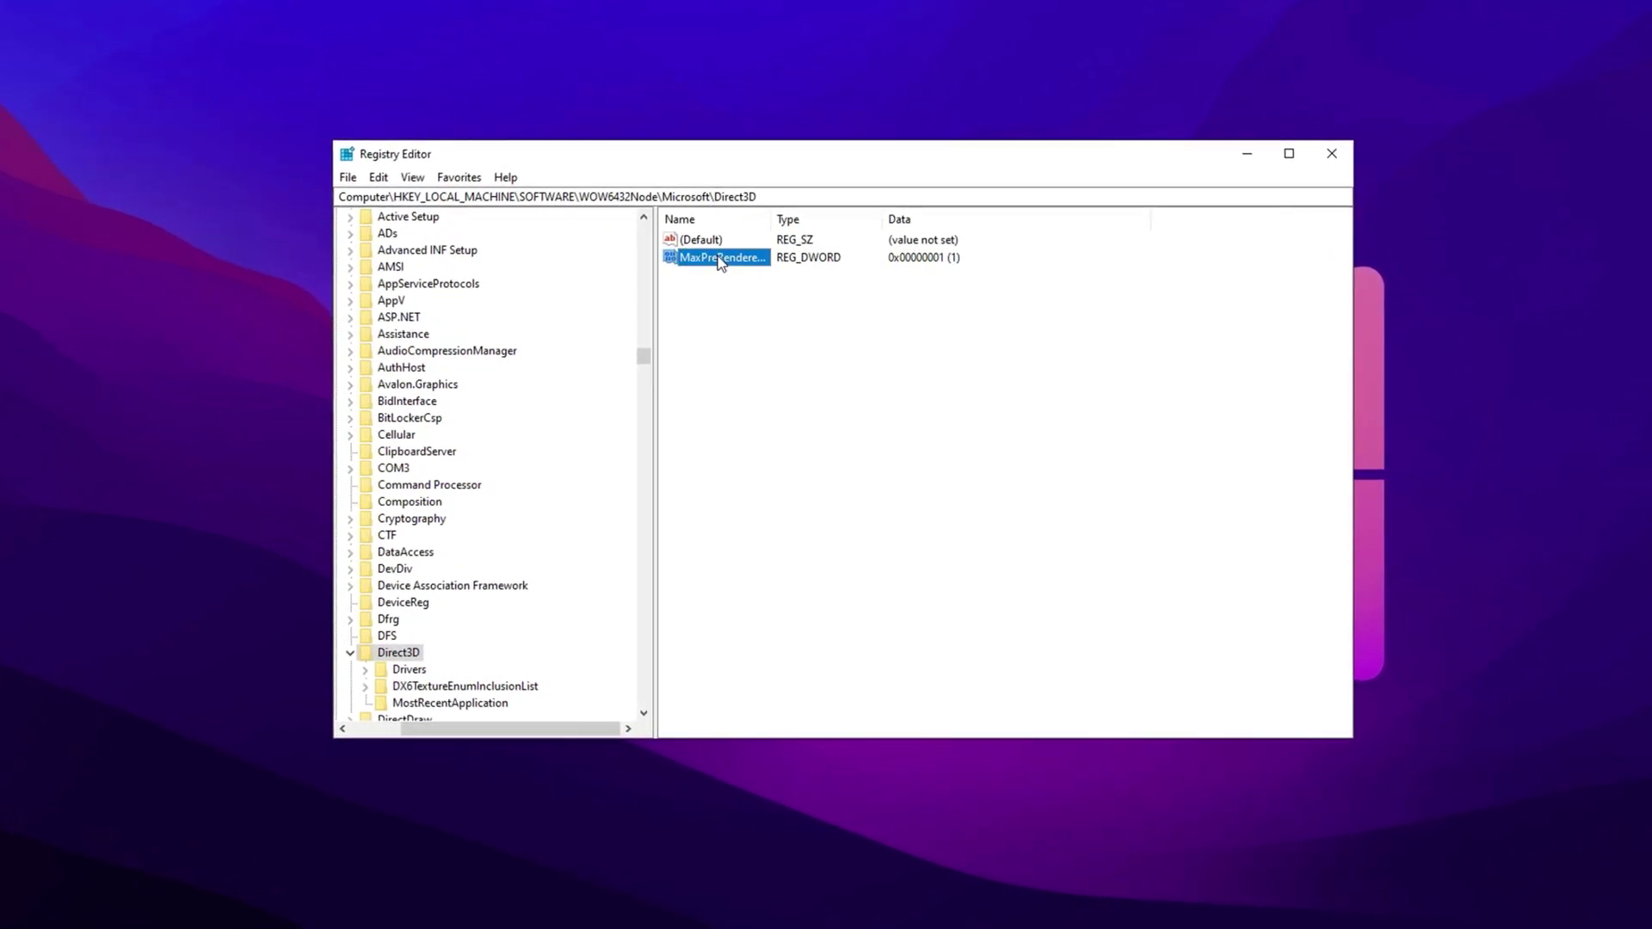
double_click(719, 255)
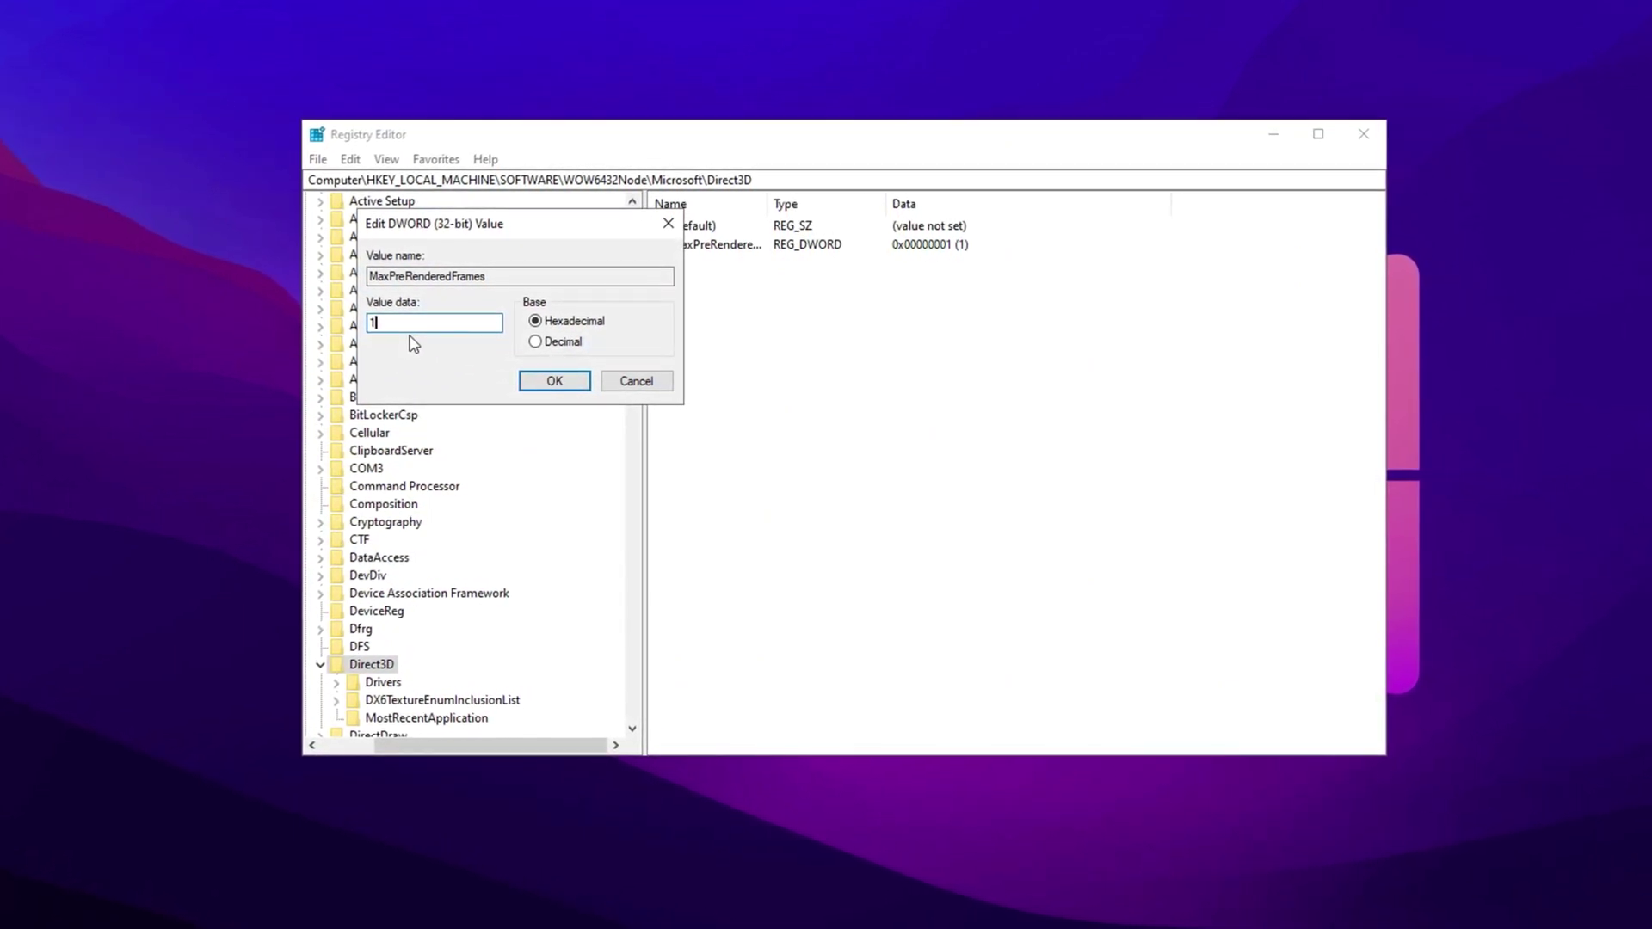
left_click(518, 380)
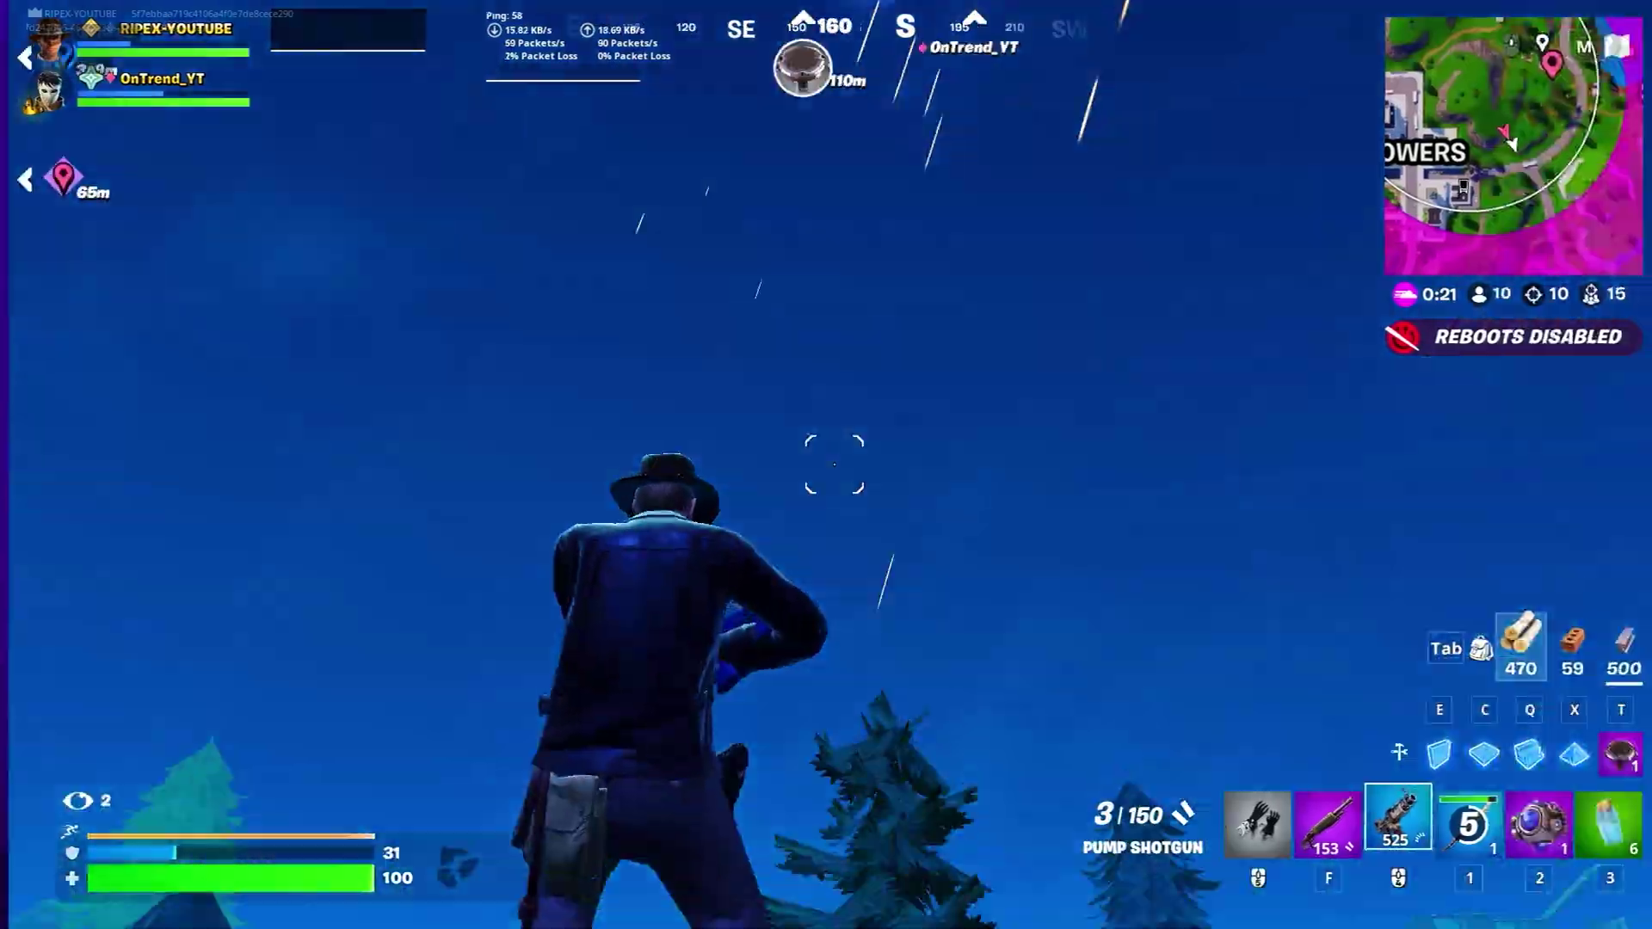
left_click(826, 465)
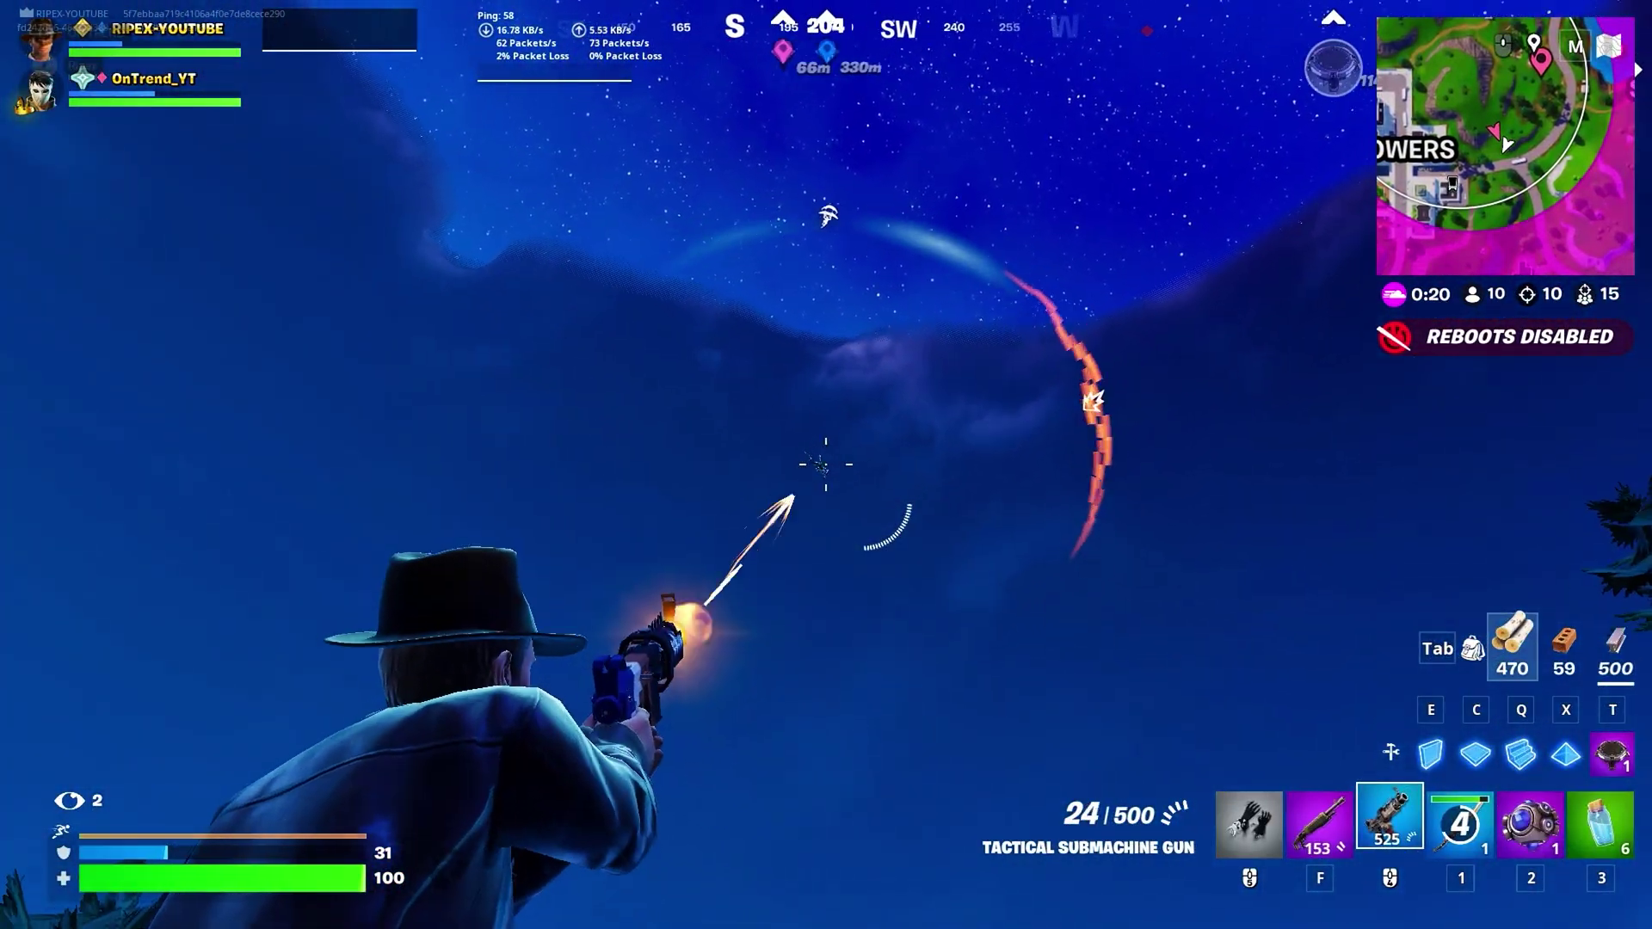
left_click(826, 465)
left_click(826, 465)
key("r")
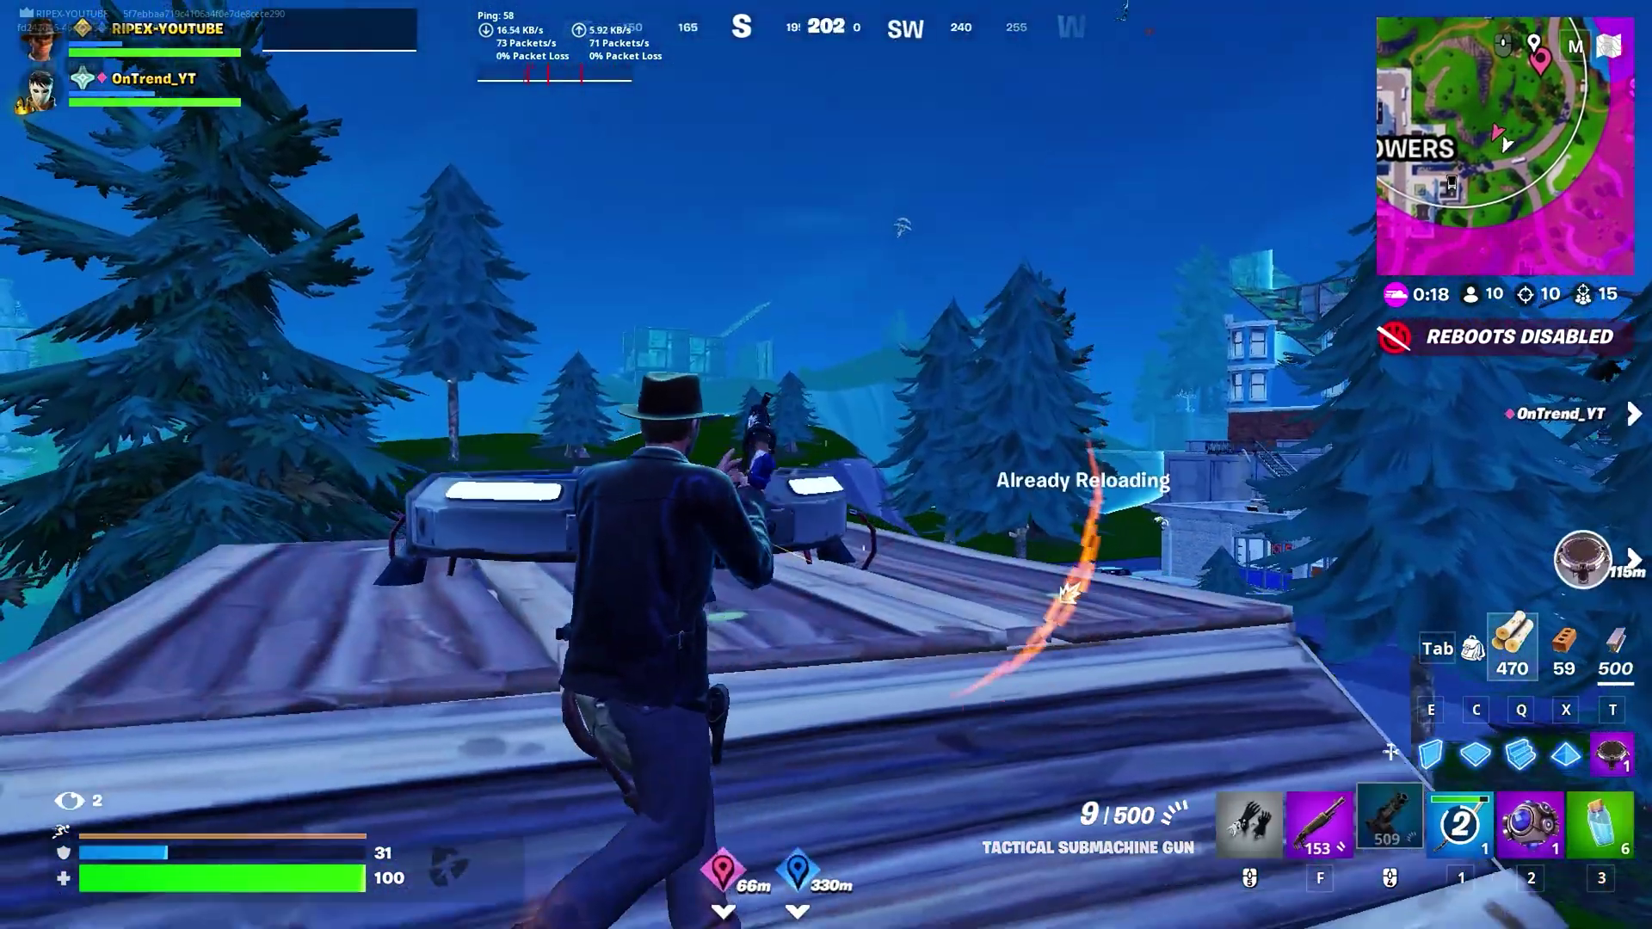
key("w")
key("space")
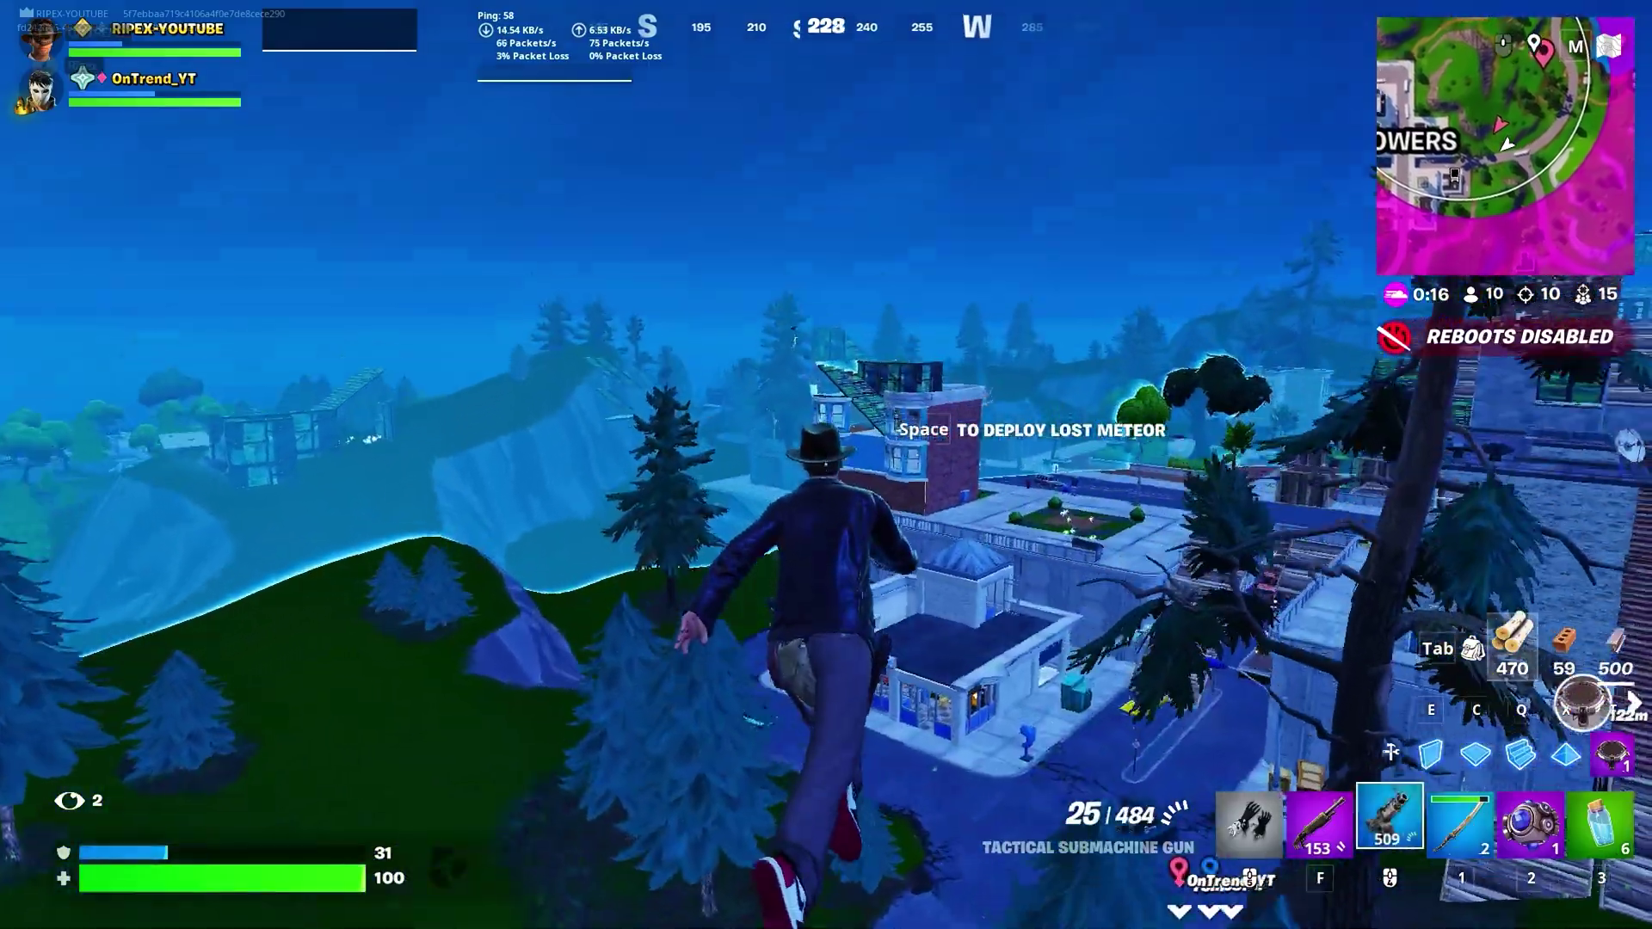
key("space")
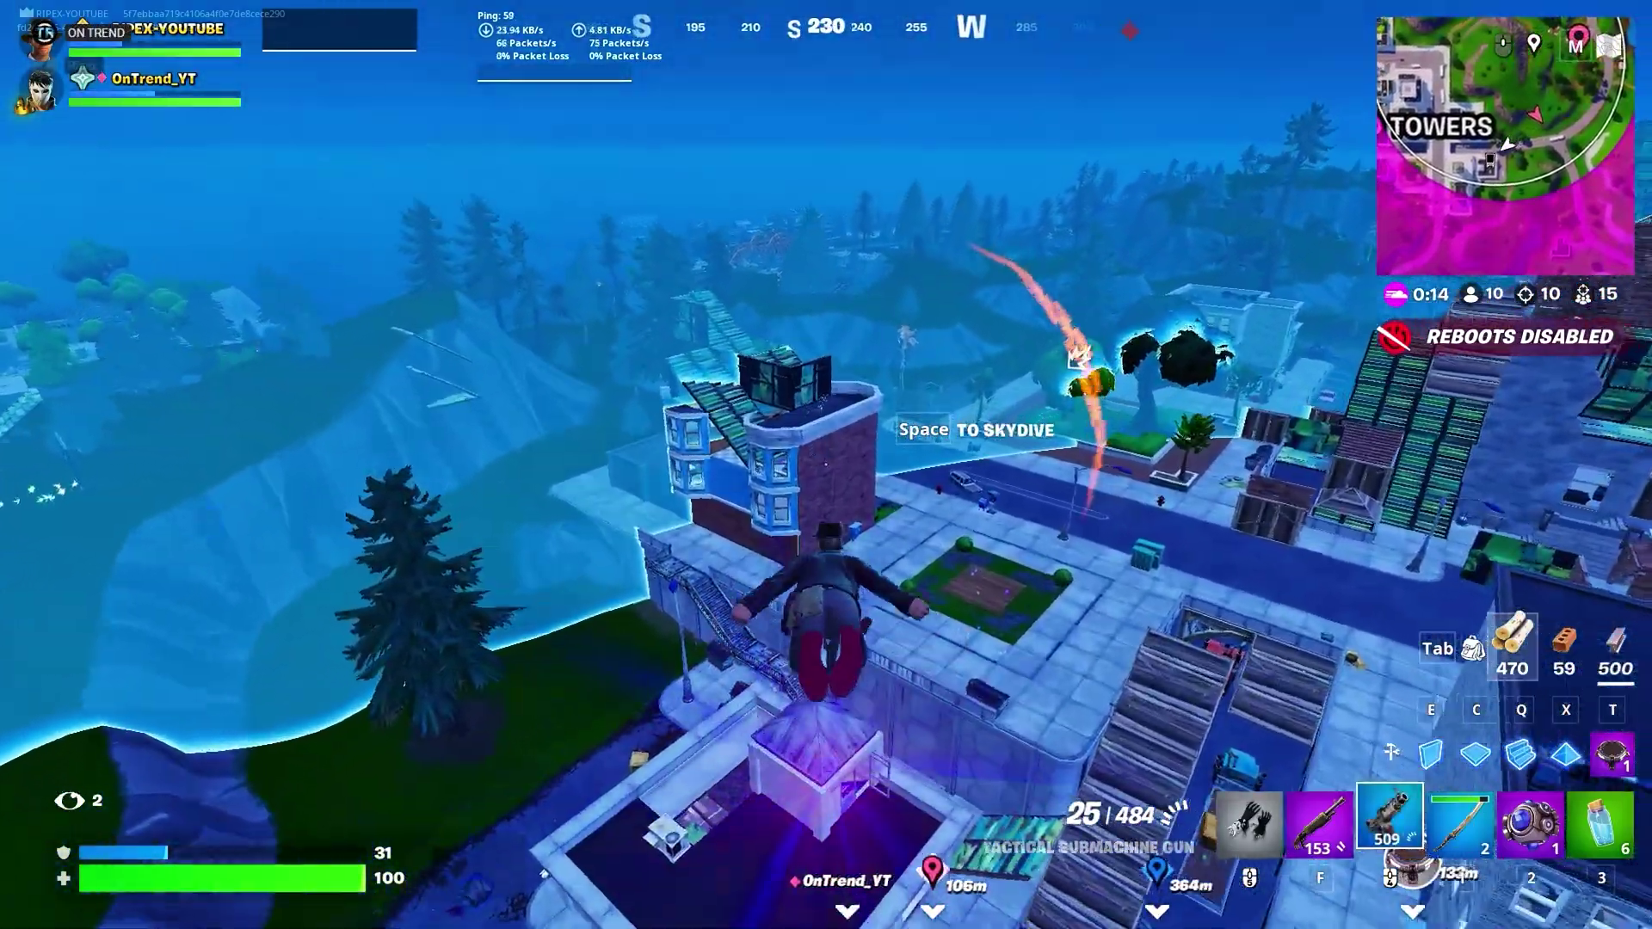
key("w")
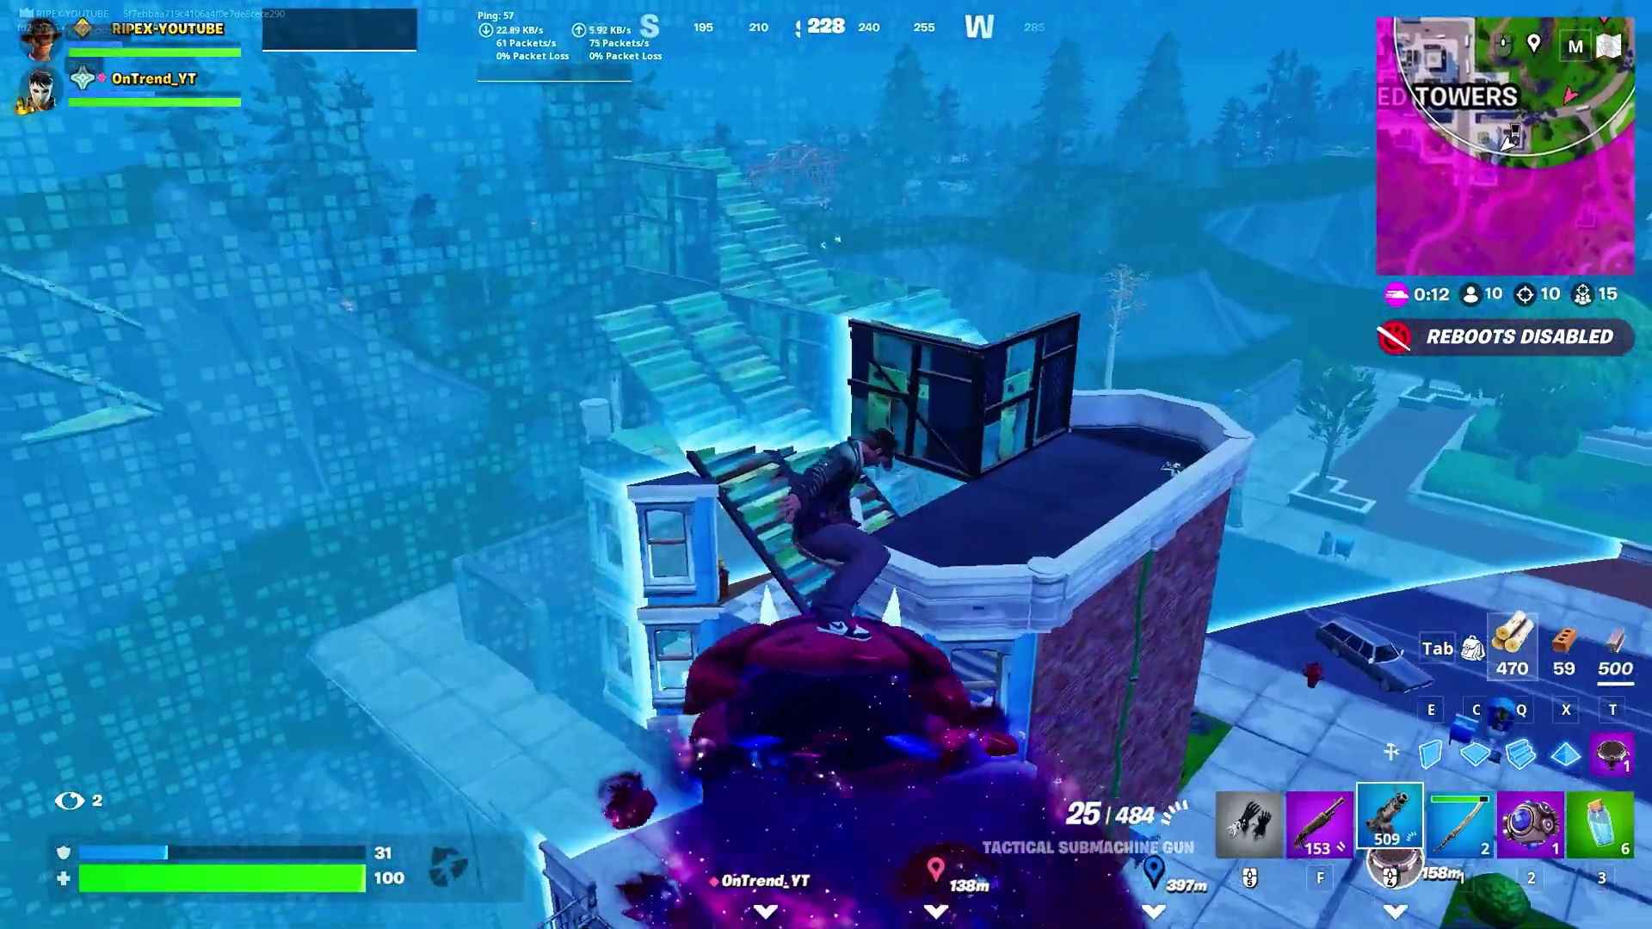
key("f")
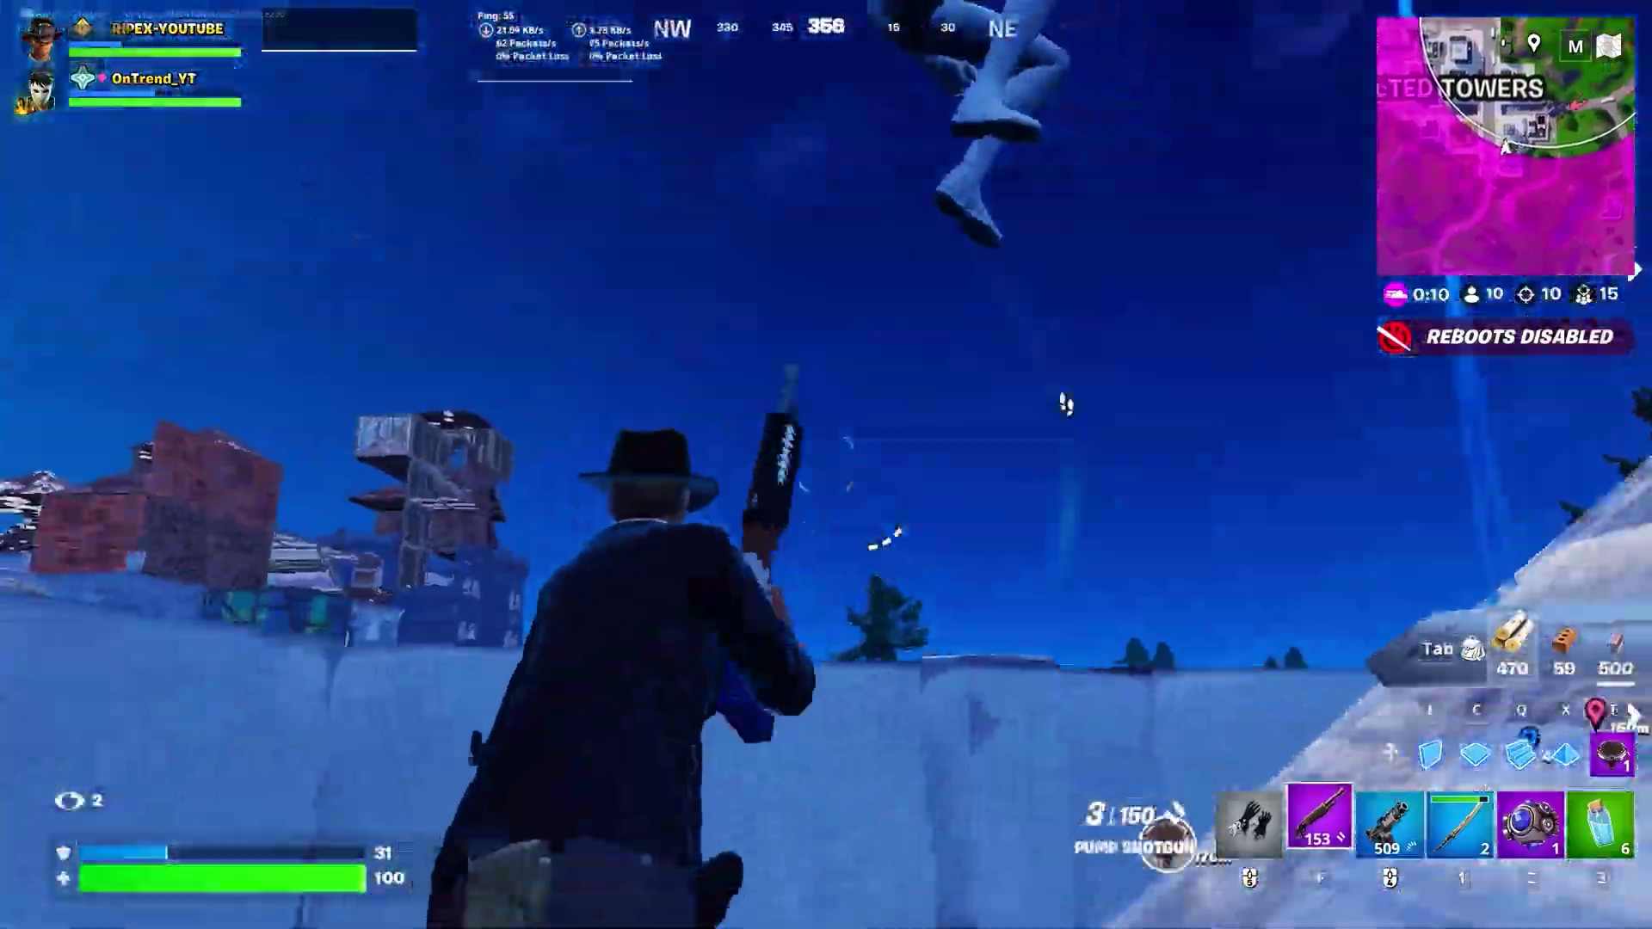
left_click(826, 465)
left_click(826, 464)
left_click(826, 465)
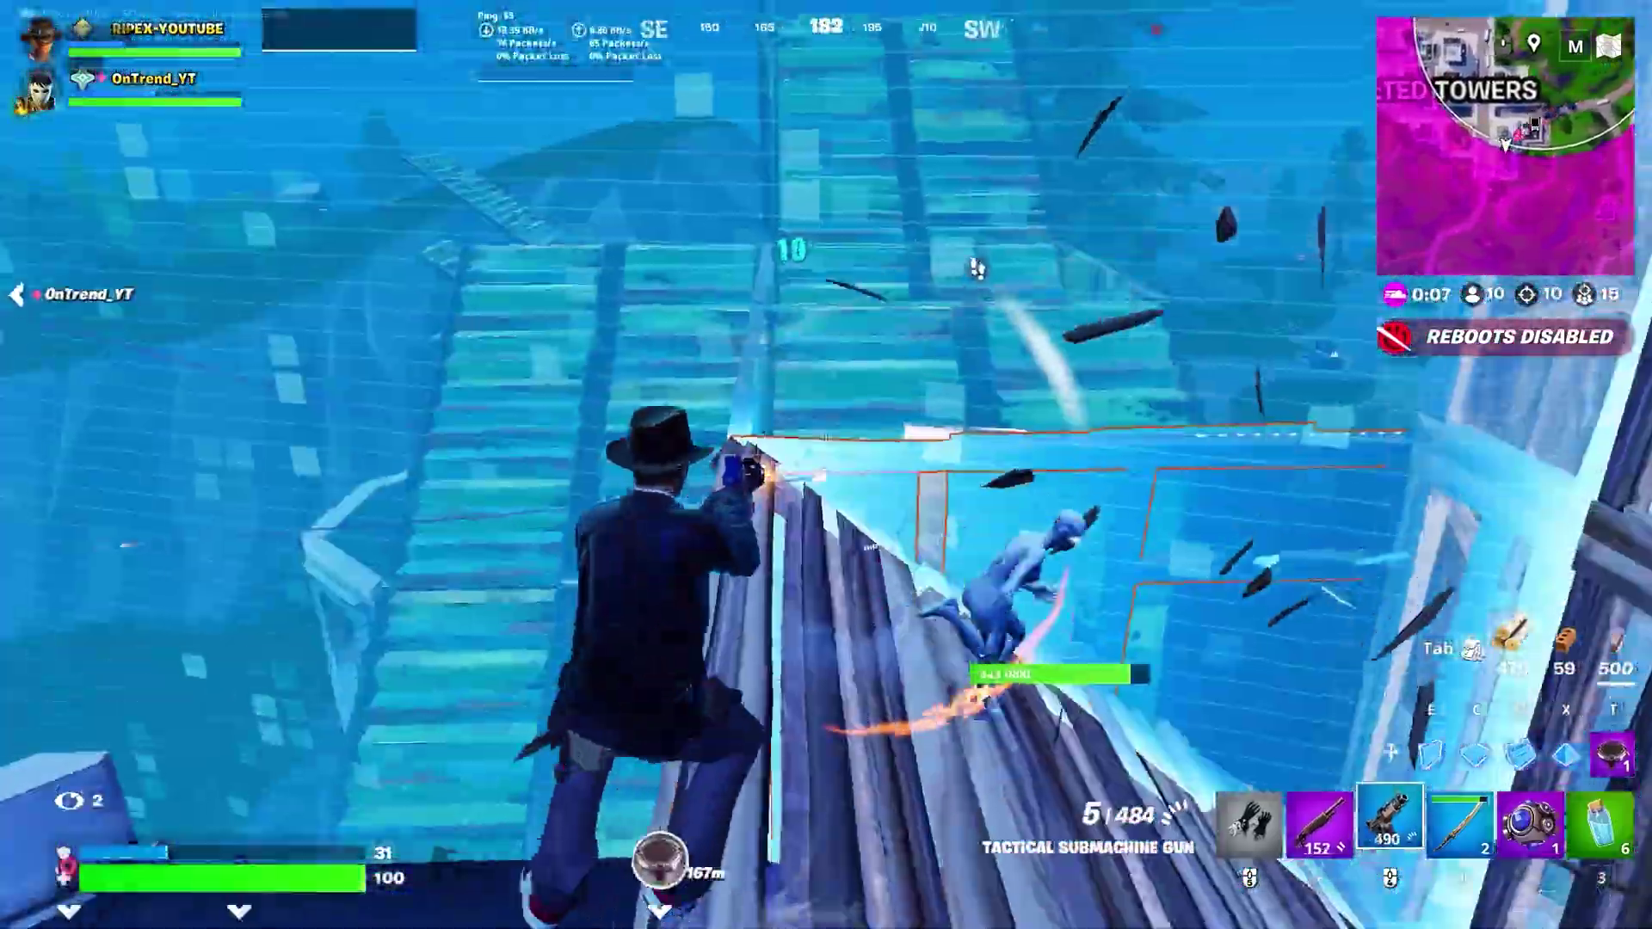
key("f")
left_click(826, 464)
key("c")
left_click(826, 465)
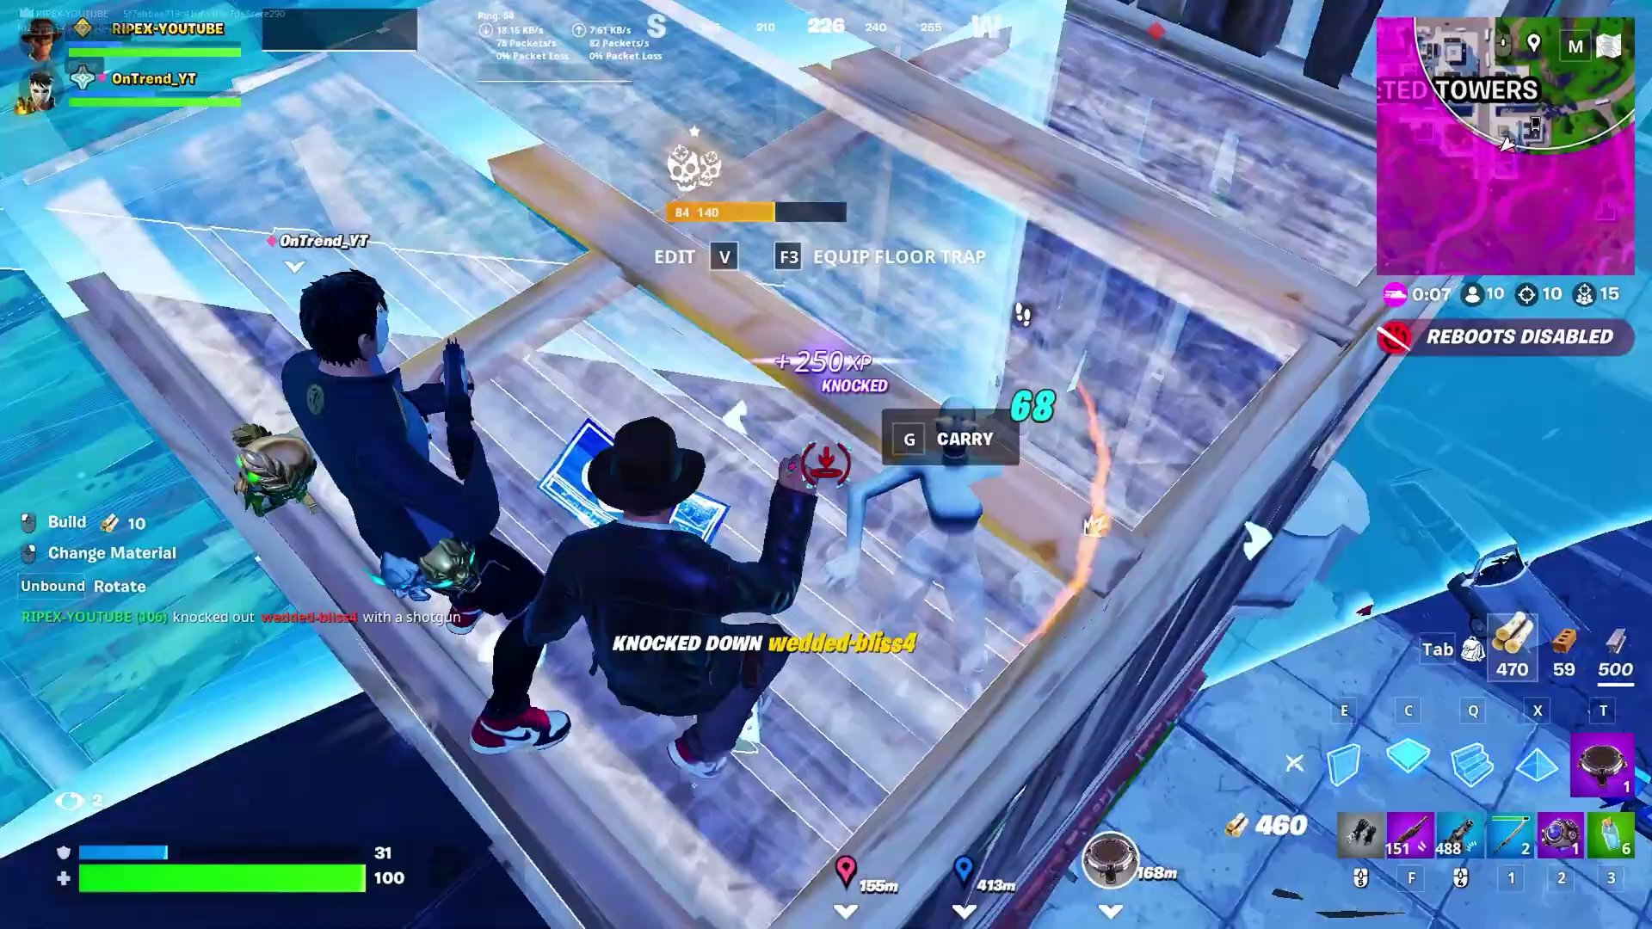
key("f")
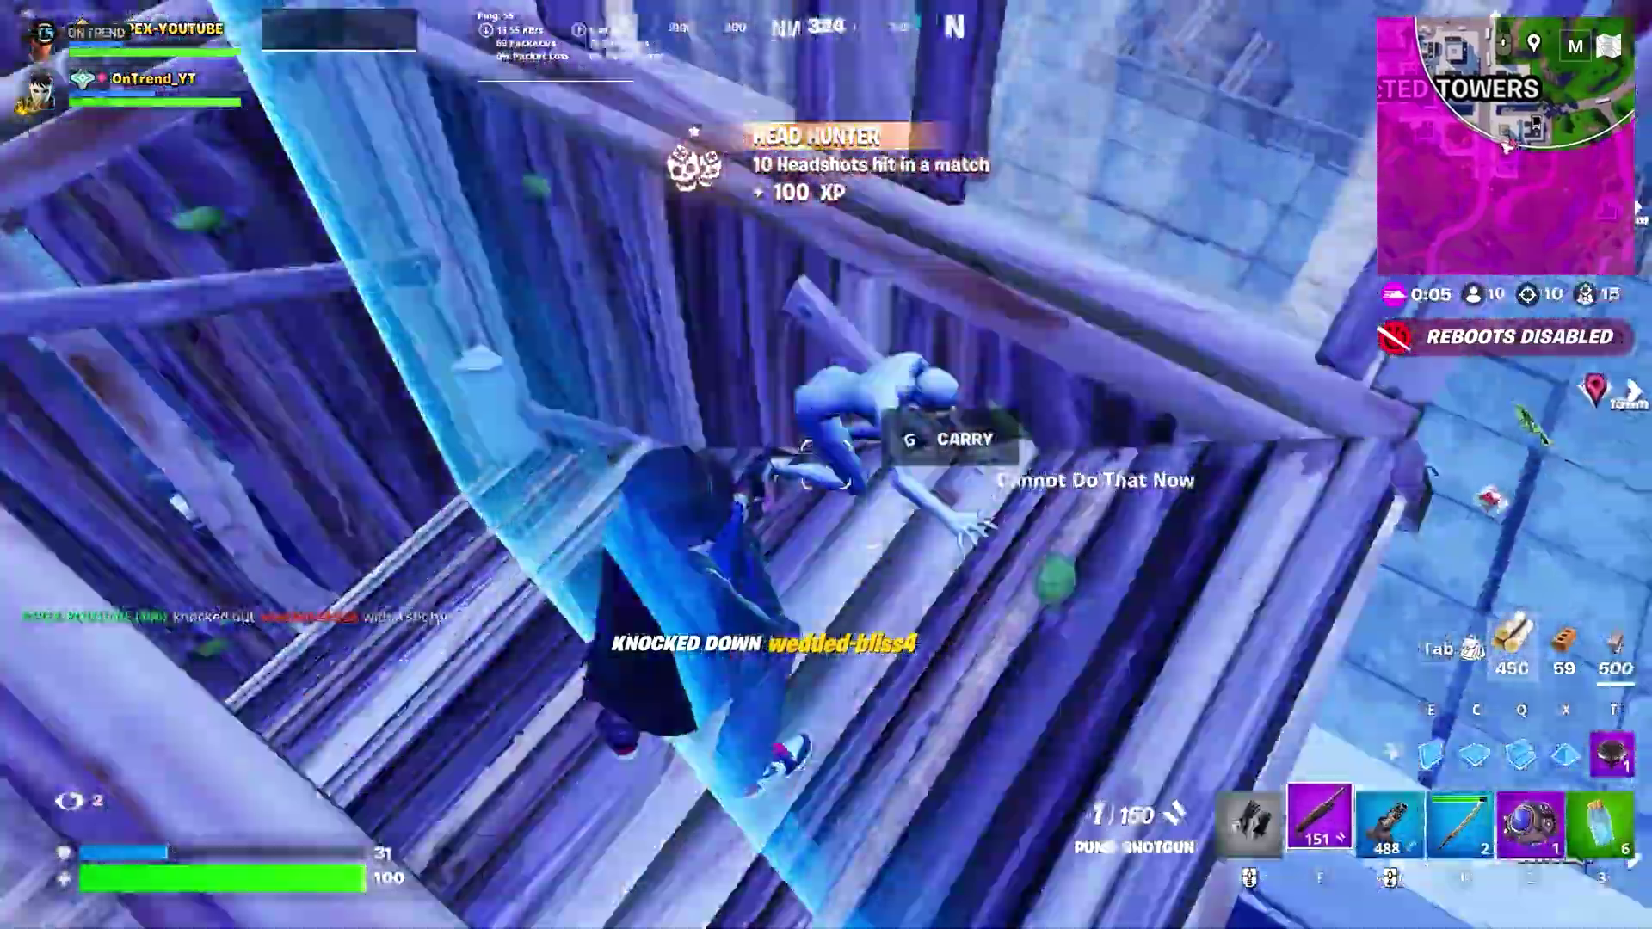
left_click(826, 465)
key("t")
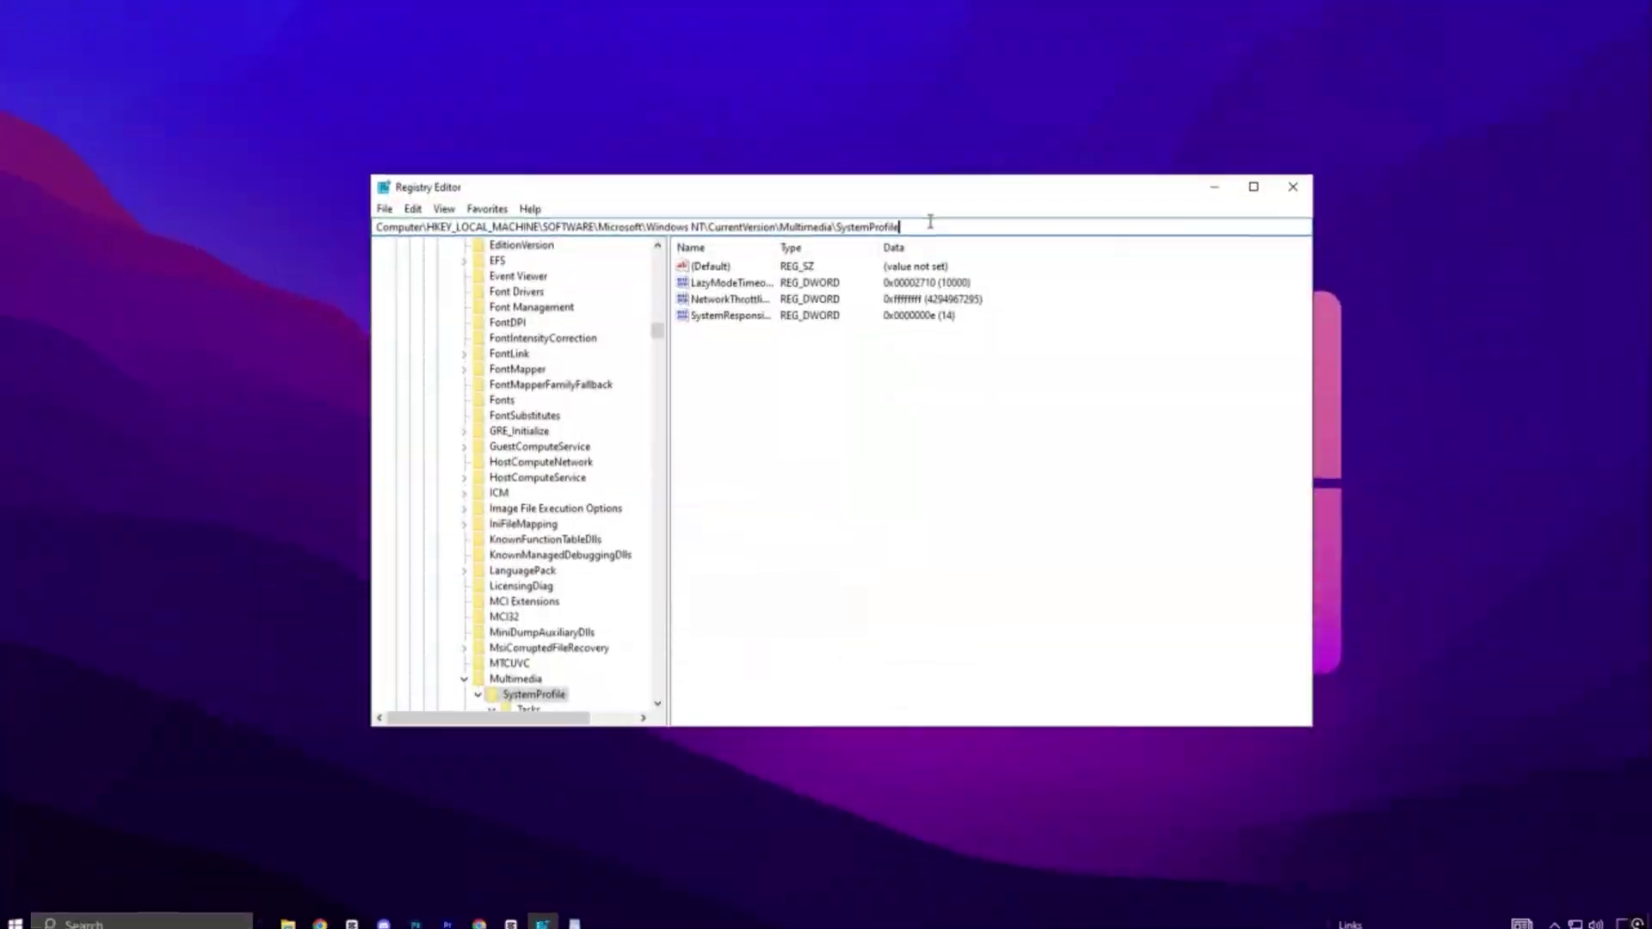
Step: Set SystemResponsiveness in HKEY_LOCAL_MACHINE\SOFTWARE\Microsoft\Windows NT\CurrentVersion\Multimedia\SystemProfile to 10 in decimal base
left_click_drag(929, 219, 429, 232)
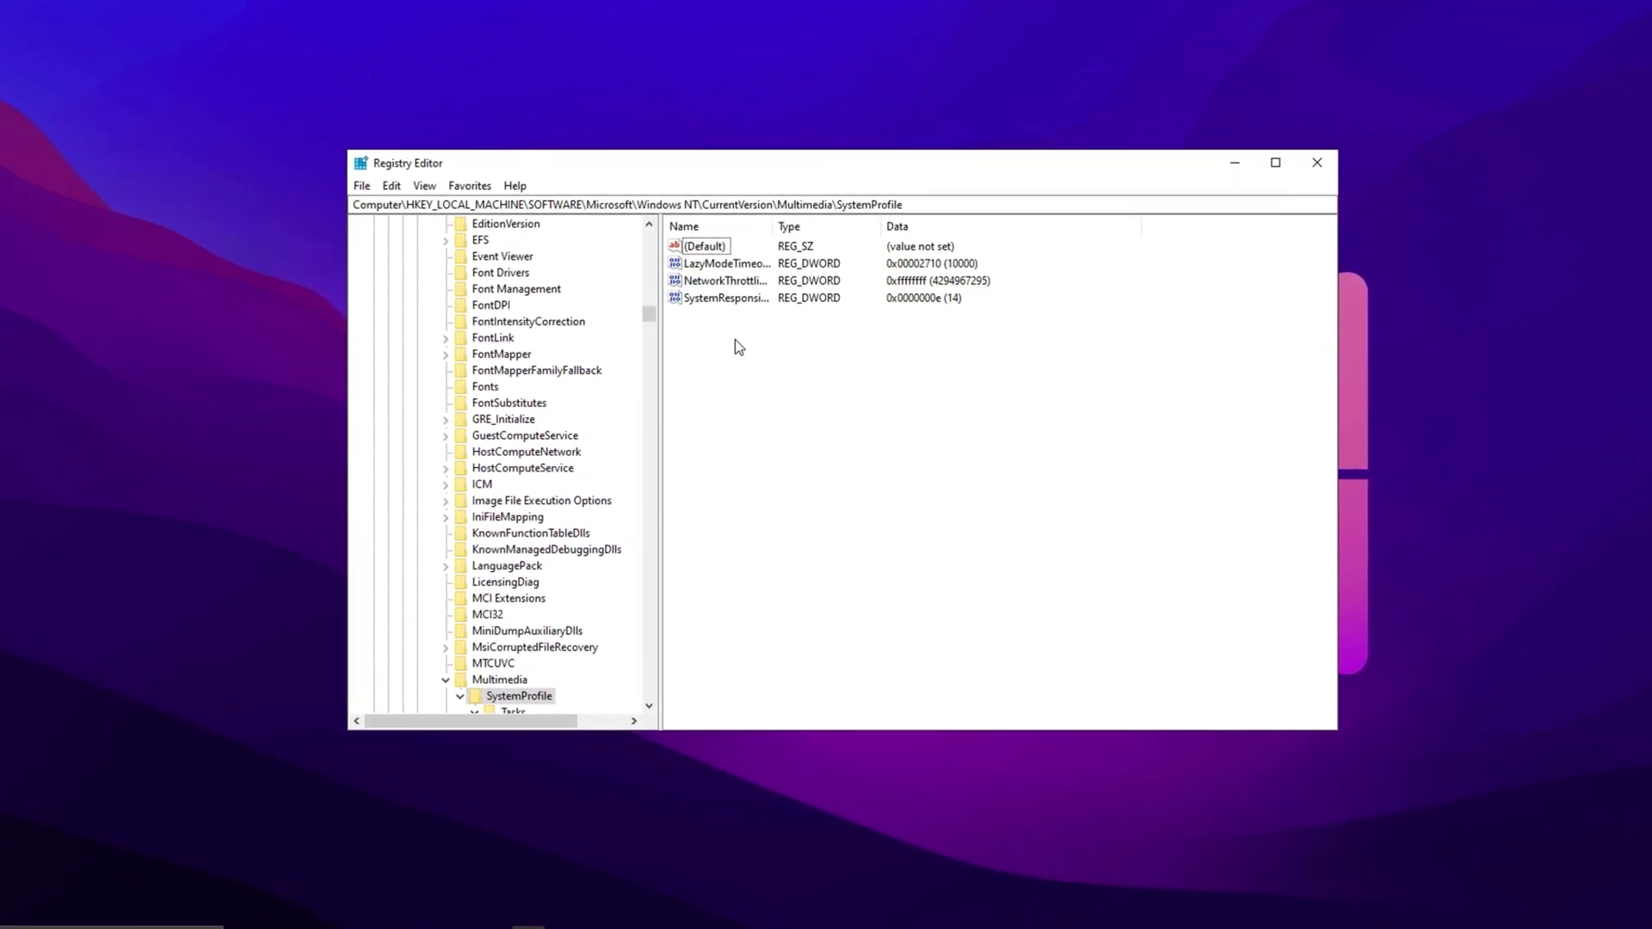
double_click(726, 293)
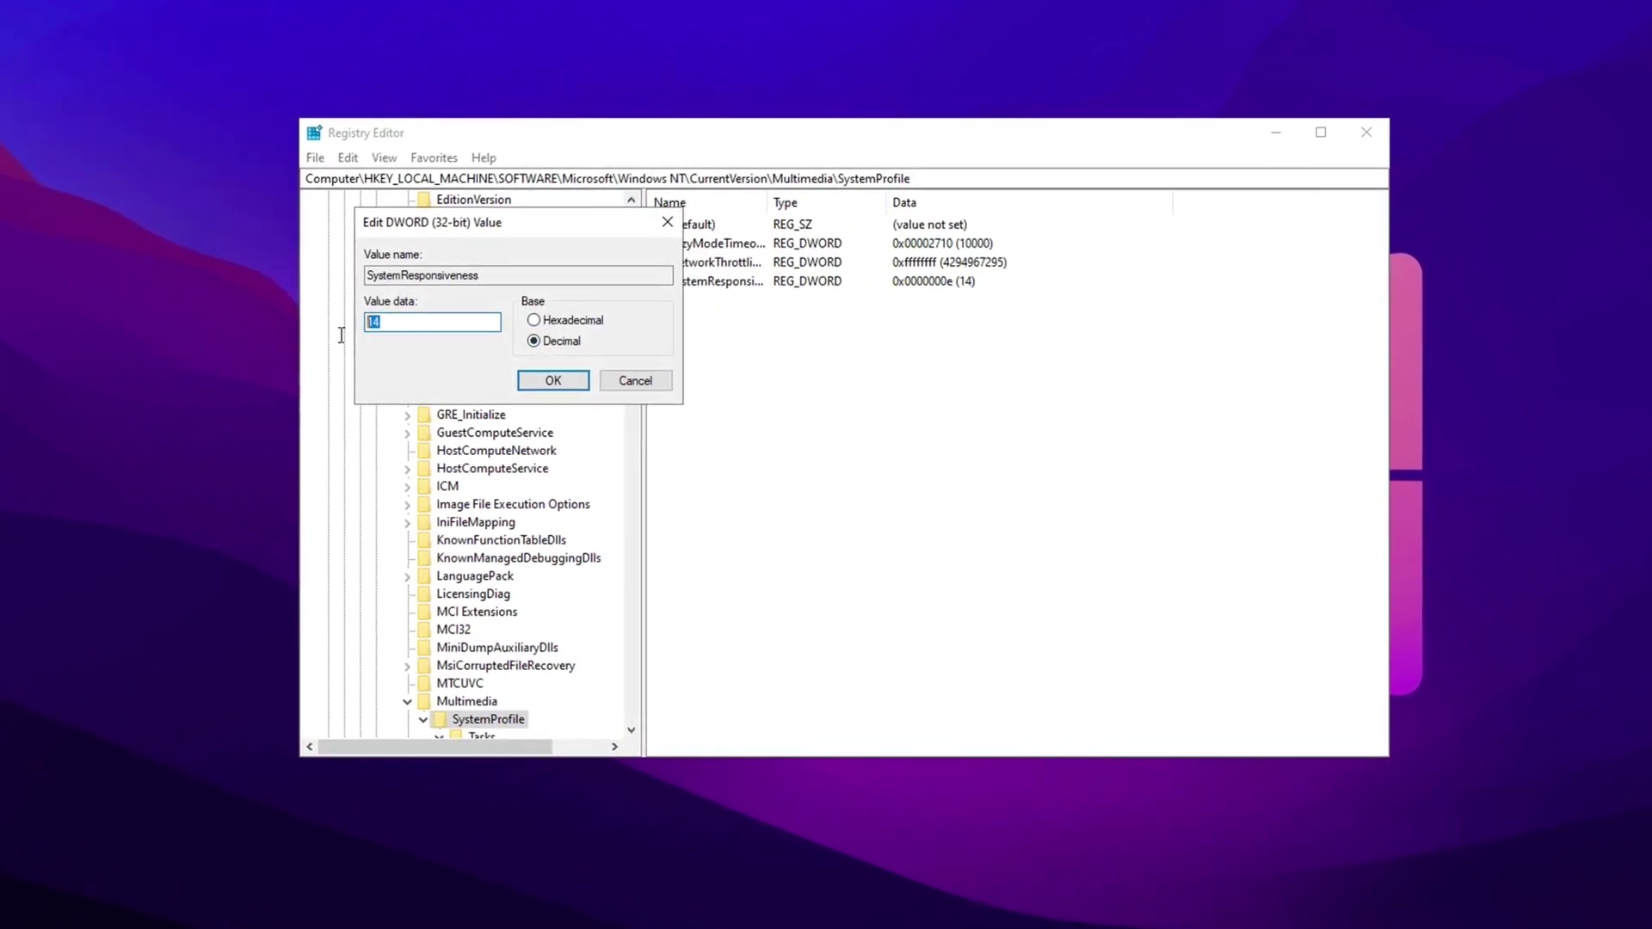
left_click(534, 382)
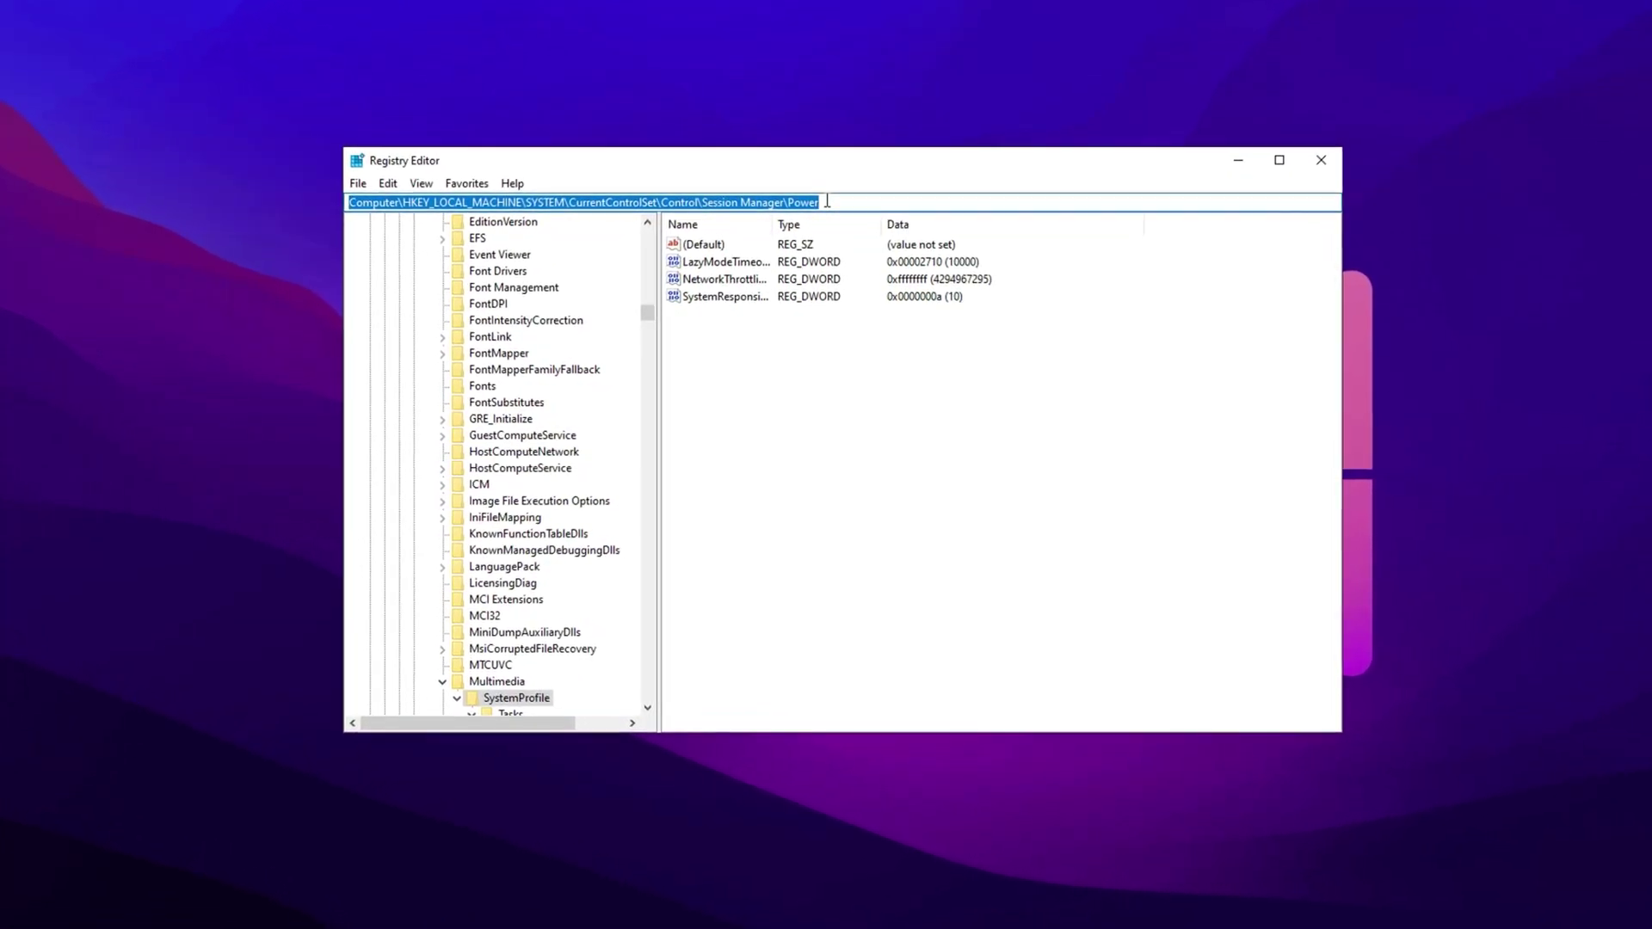
Step: Go to HKEY_LOCAL_MACHINE\SYSTEM\CurrentControlSet\Control\Session Manager\Power and set HiberbootEnabled to 1
key("Return")
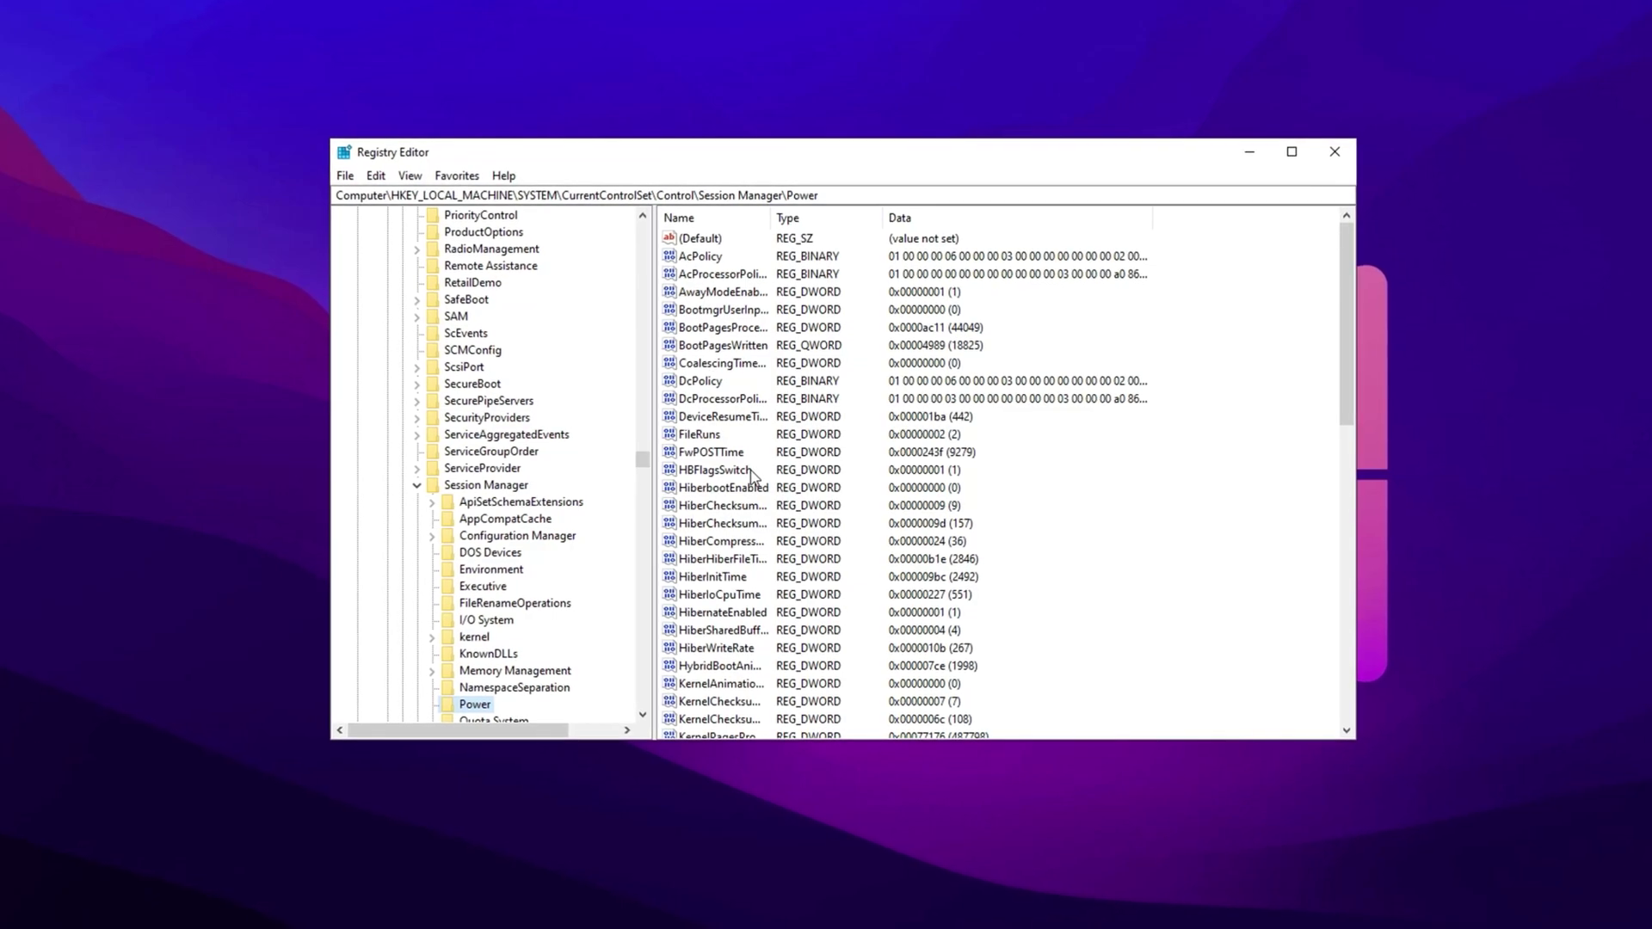
double_click(719, 487)
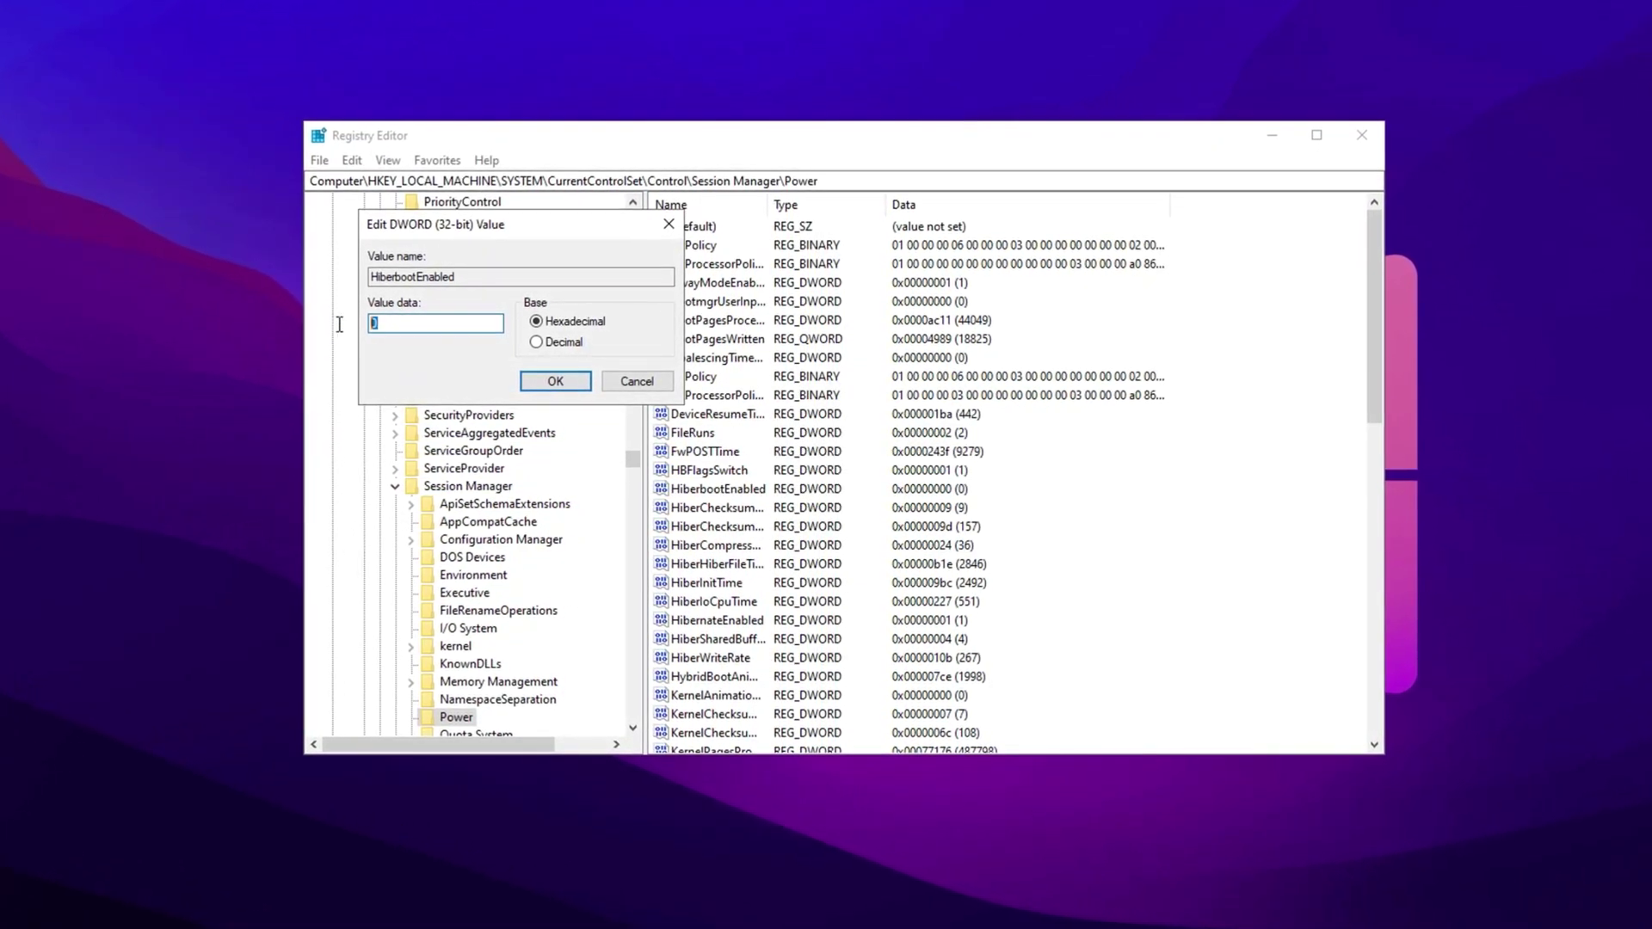
type("1")
left_click(555, 382)
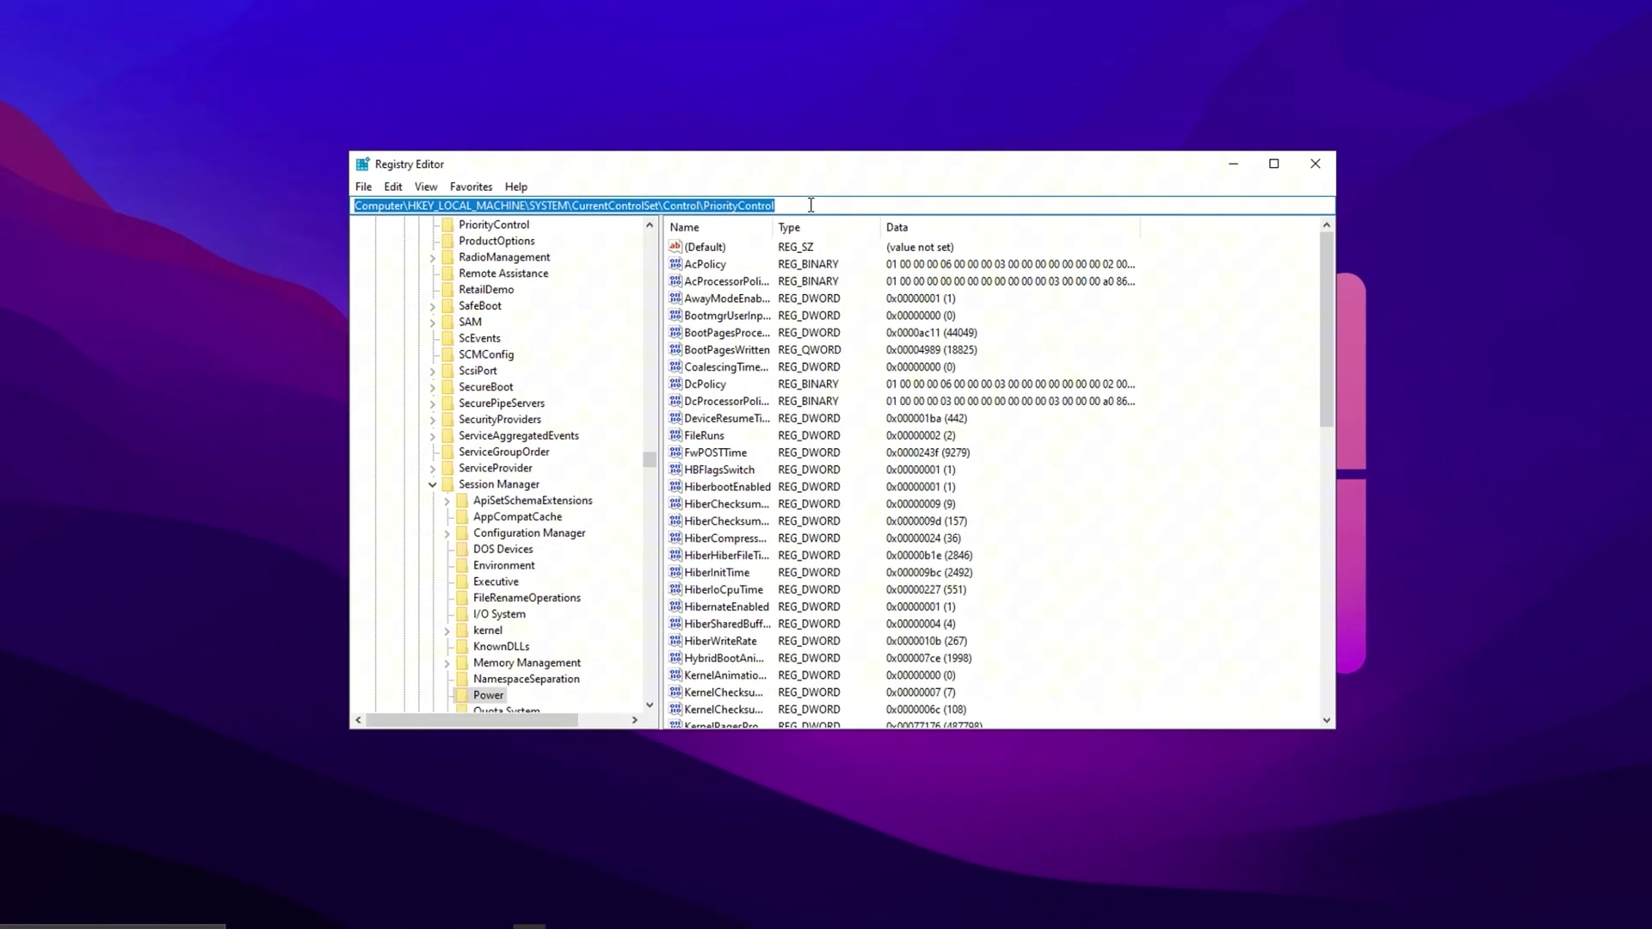
Step: Go to HKEY_LOCAL_MACHINE\SYSTEM\CurrentControlSet\Control\PriorityControl and set Win32PrioritySeparation to 26 in hexadecimal base
key("Return")
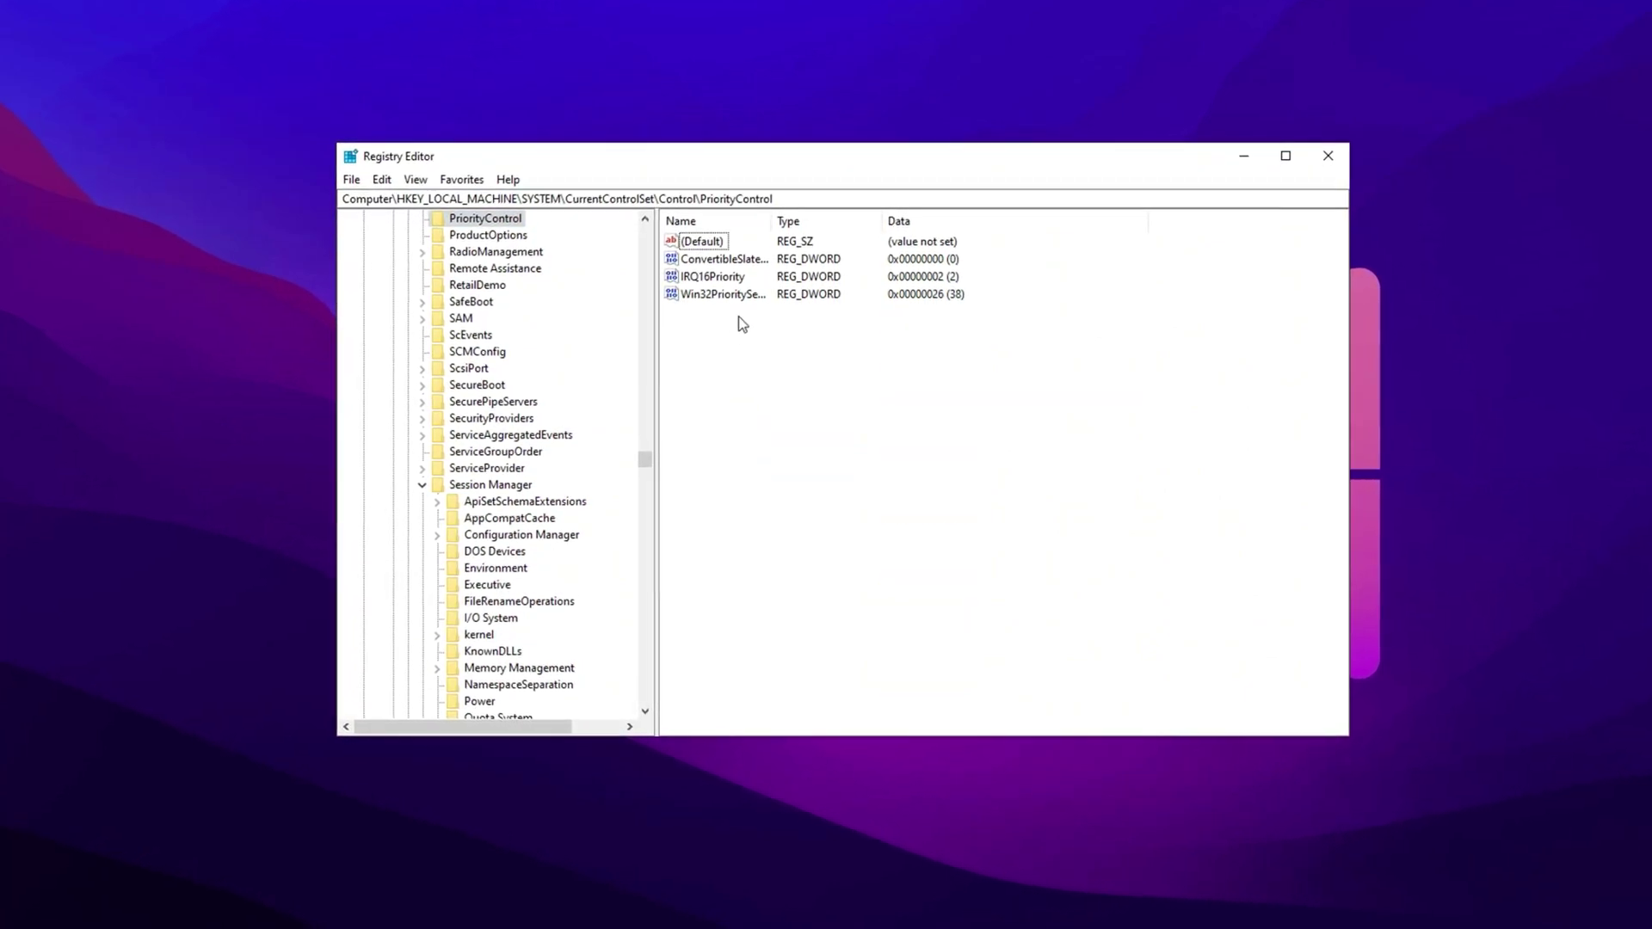
double_click(718, 292)
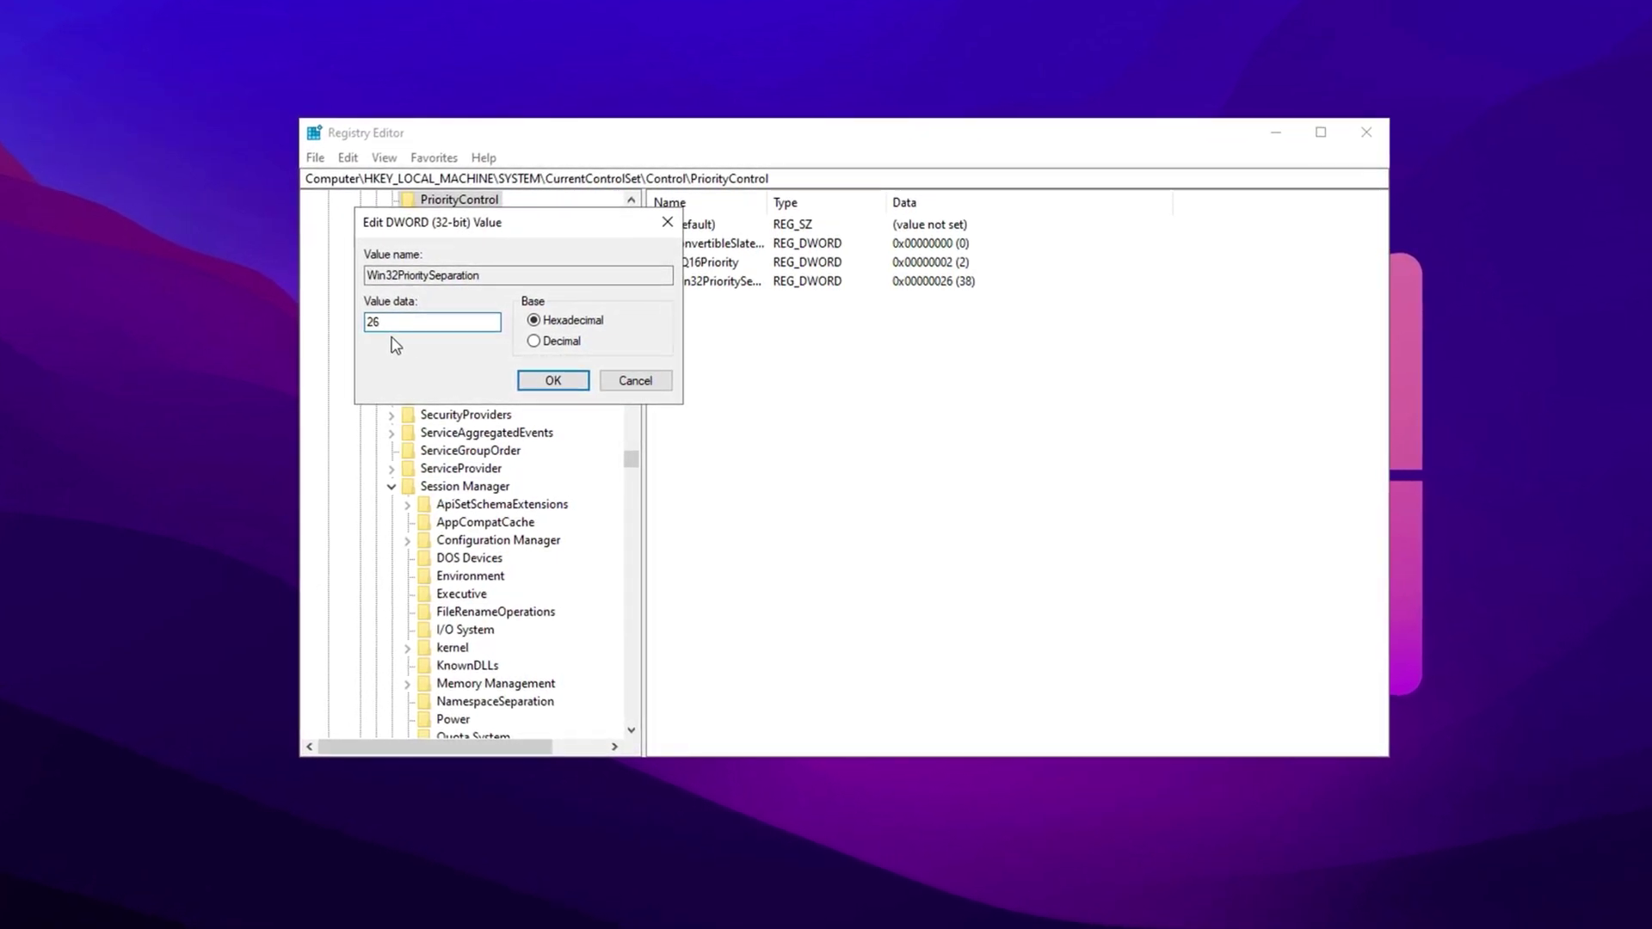
left_click(568, 384)
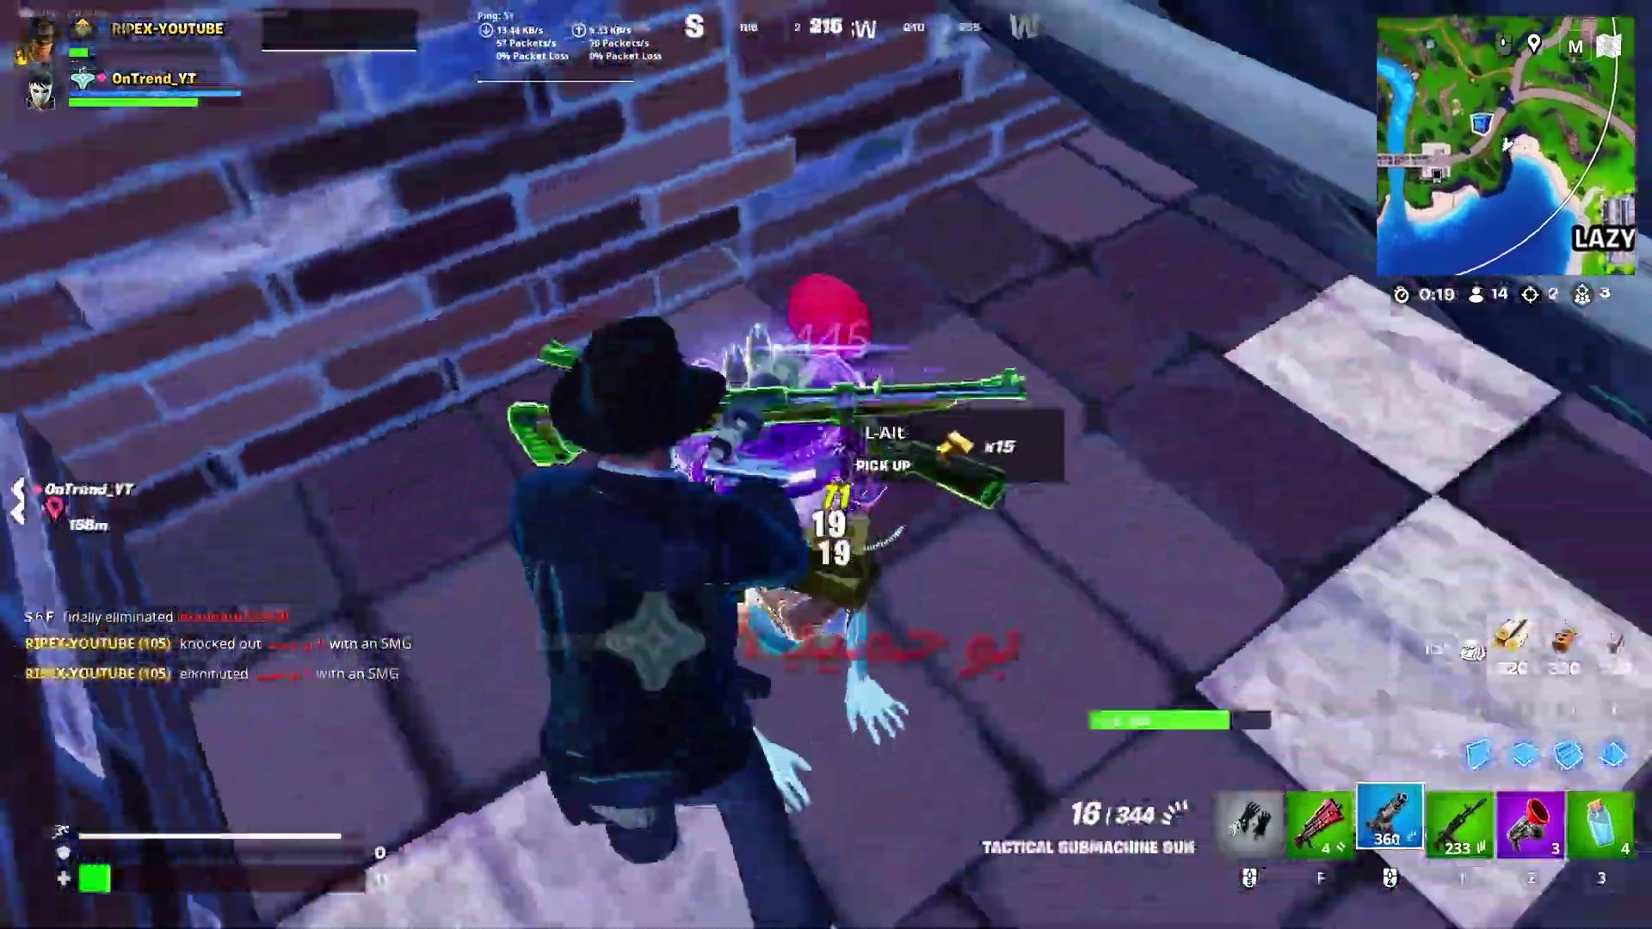
key("f")
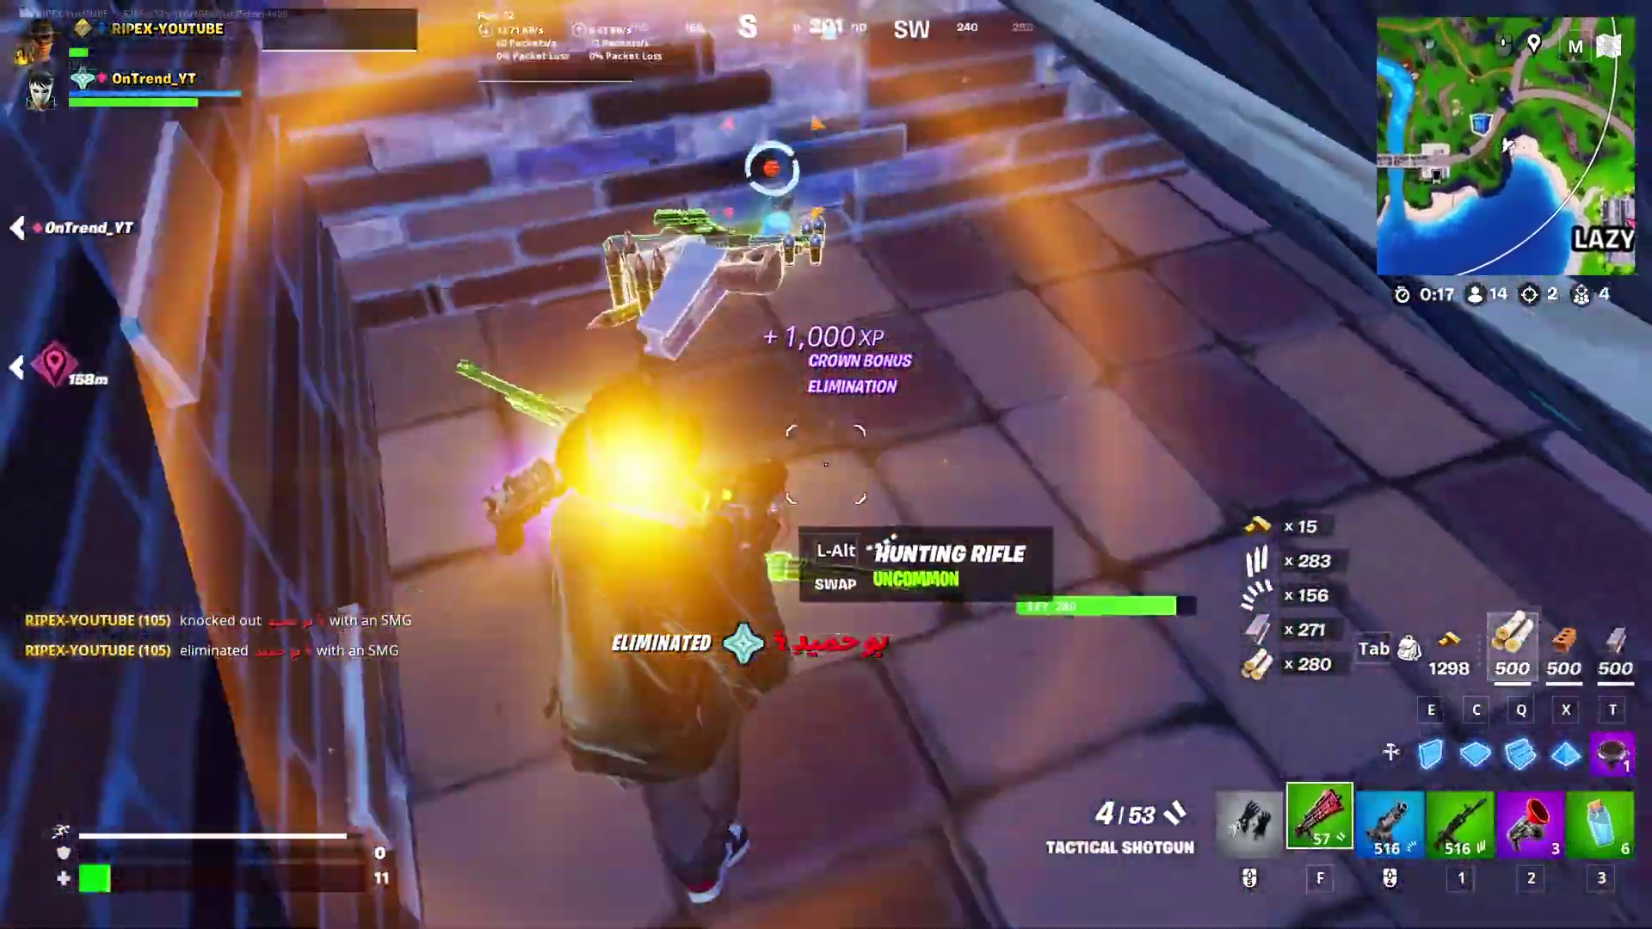
key("alt")
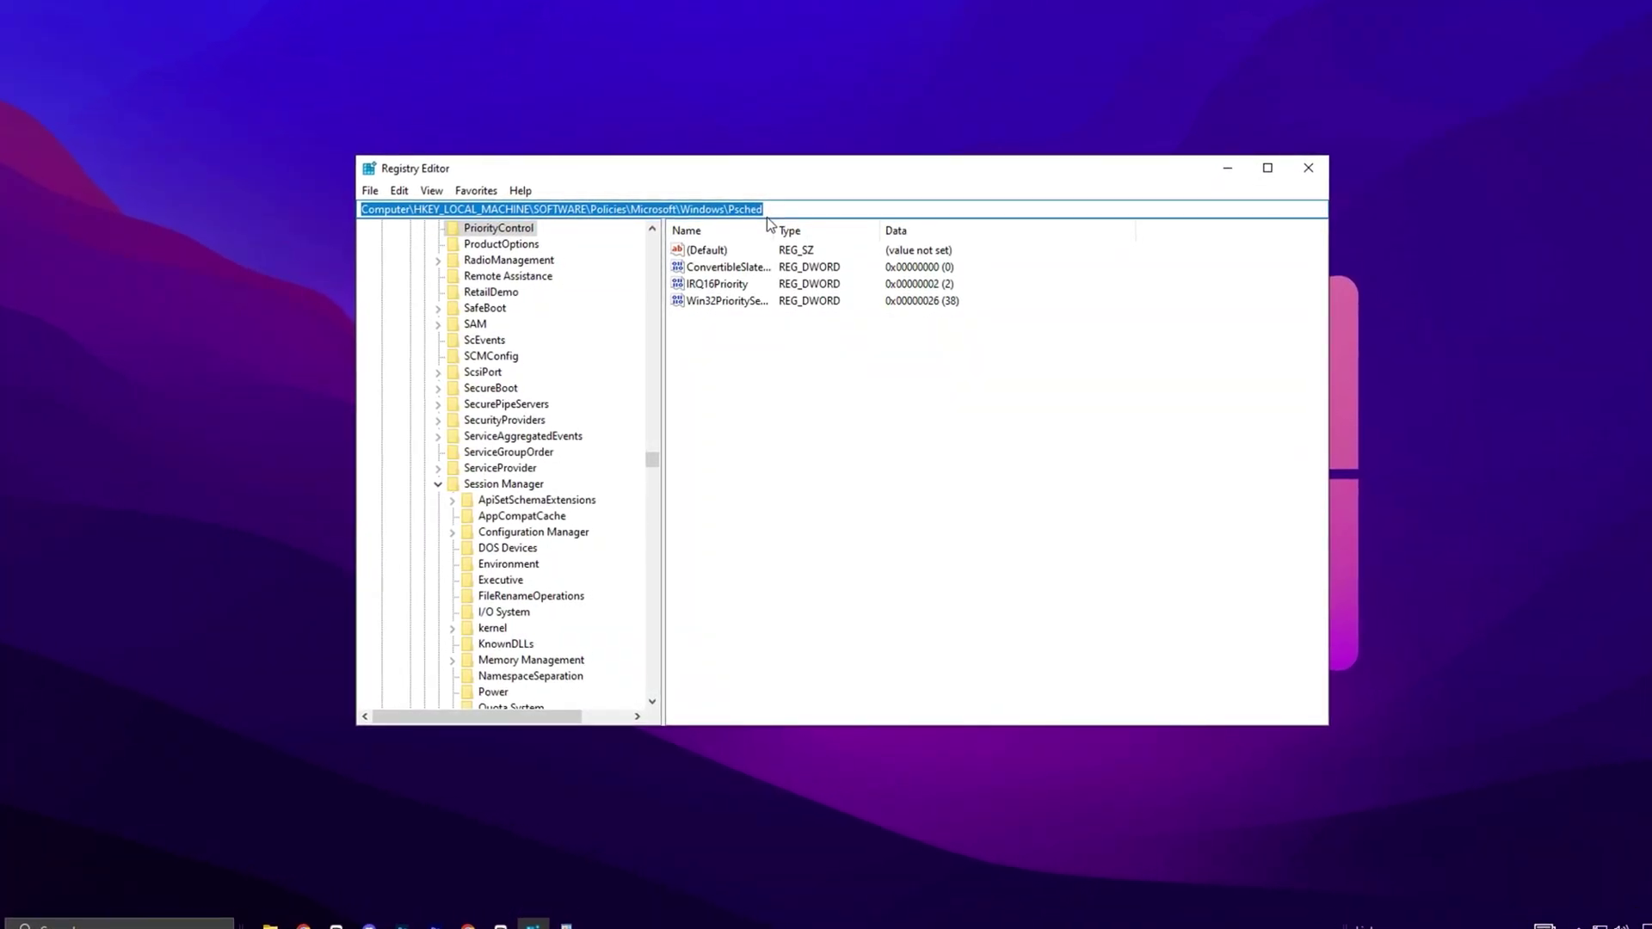
Step: Go to HKEY_LOCAL_MACHINE\SOFTWARE\Policies\Microsoft\Windows\Psched and set NonBestEffortLimit to 0
key("Return")
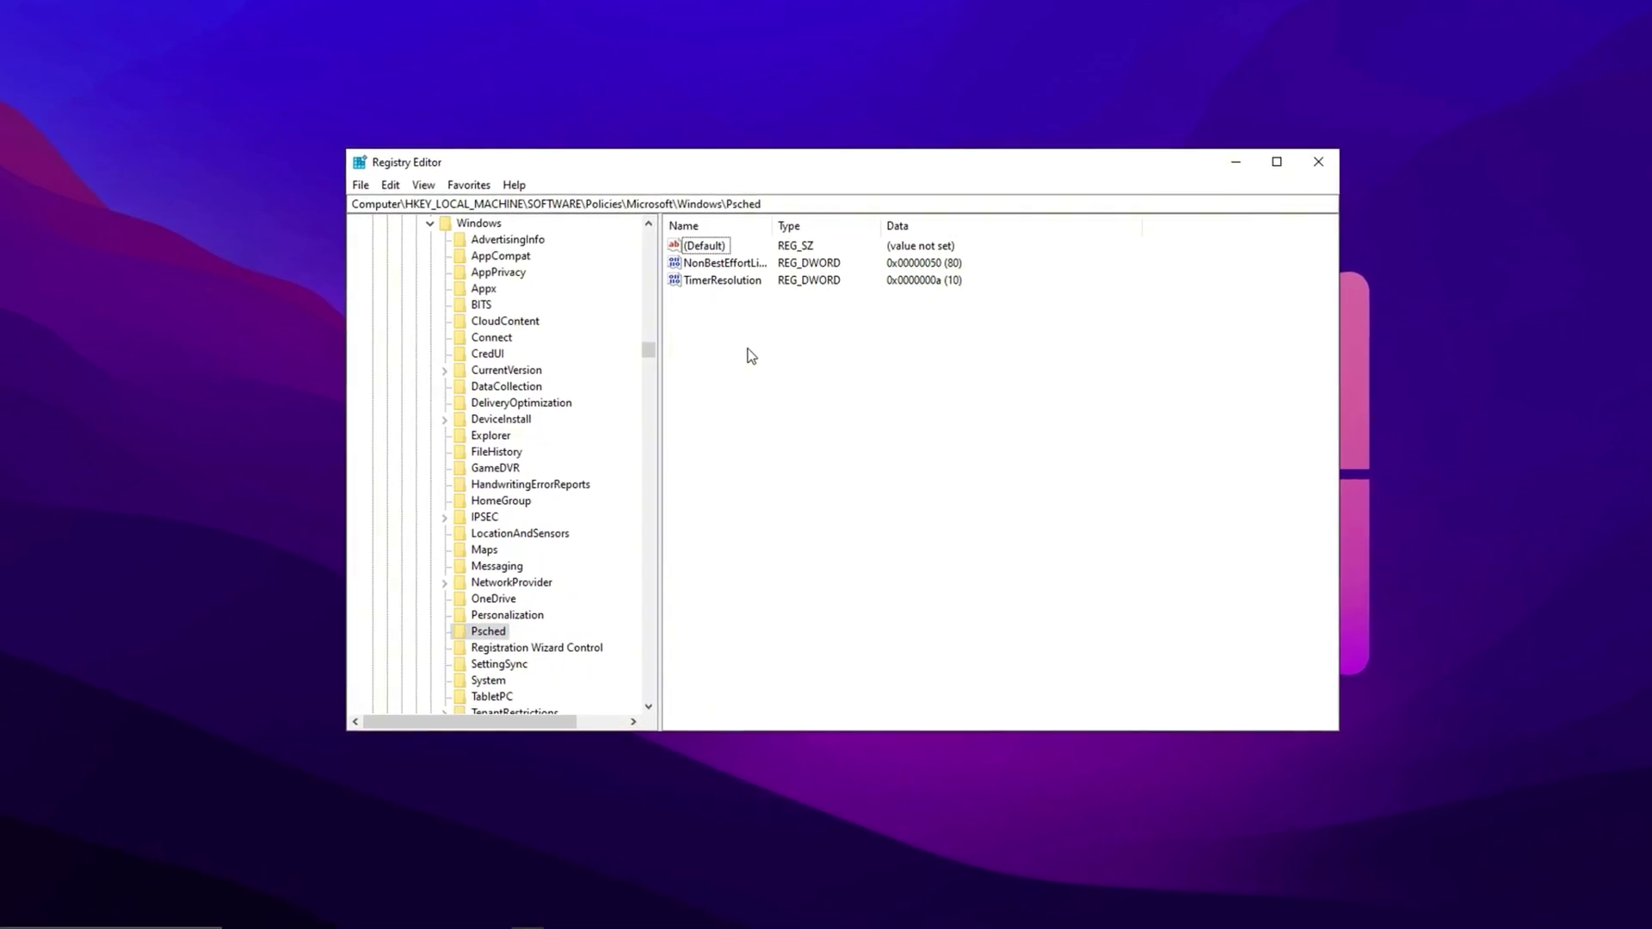
left_click(721, 259)
double_click(721, 259)
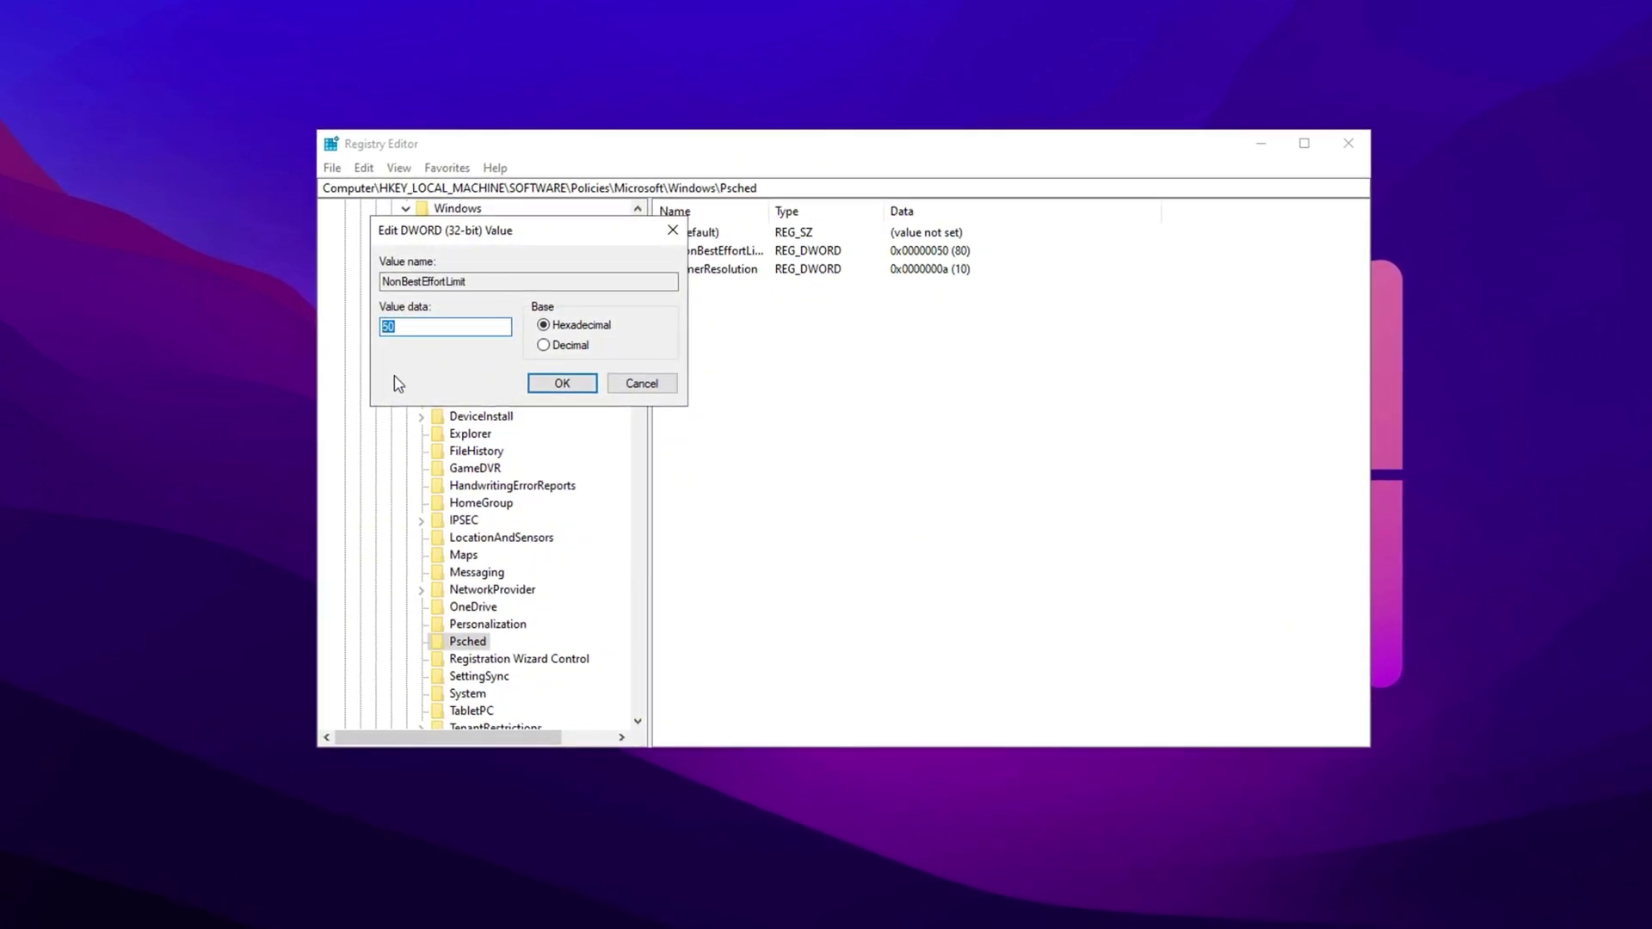
left_click(537, 383)
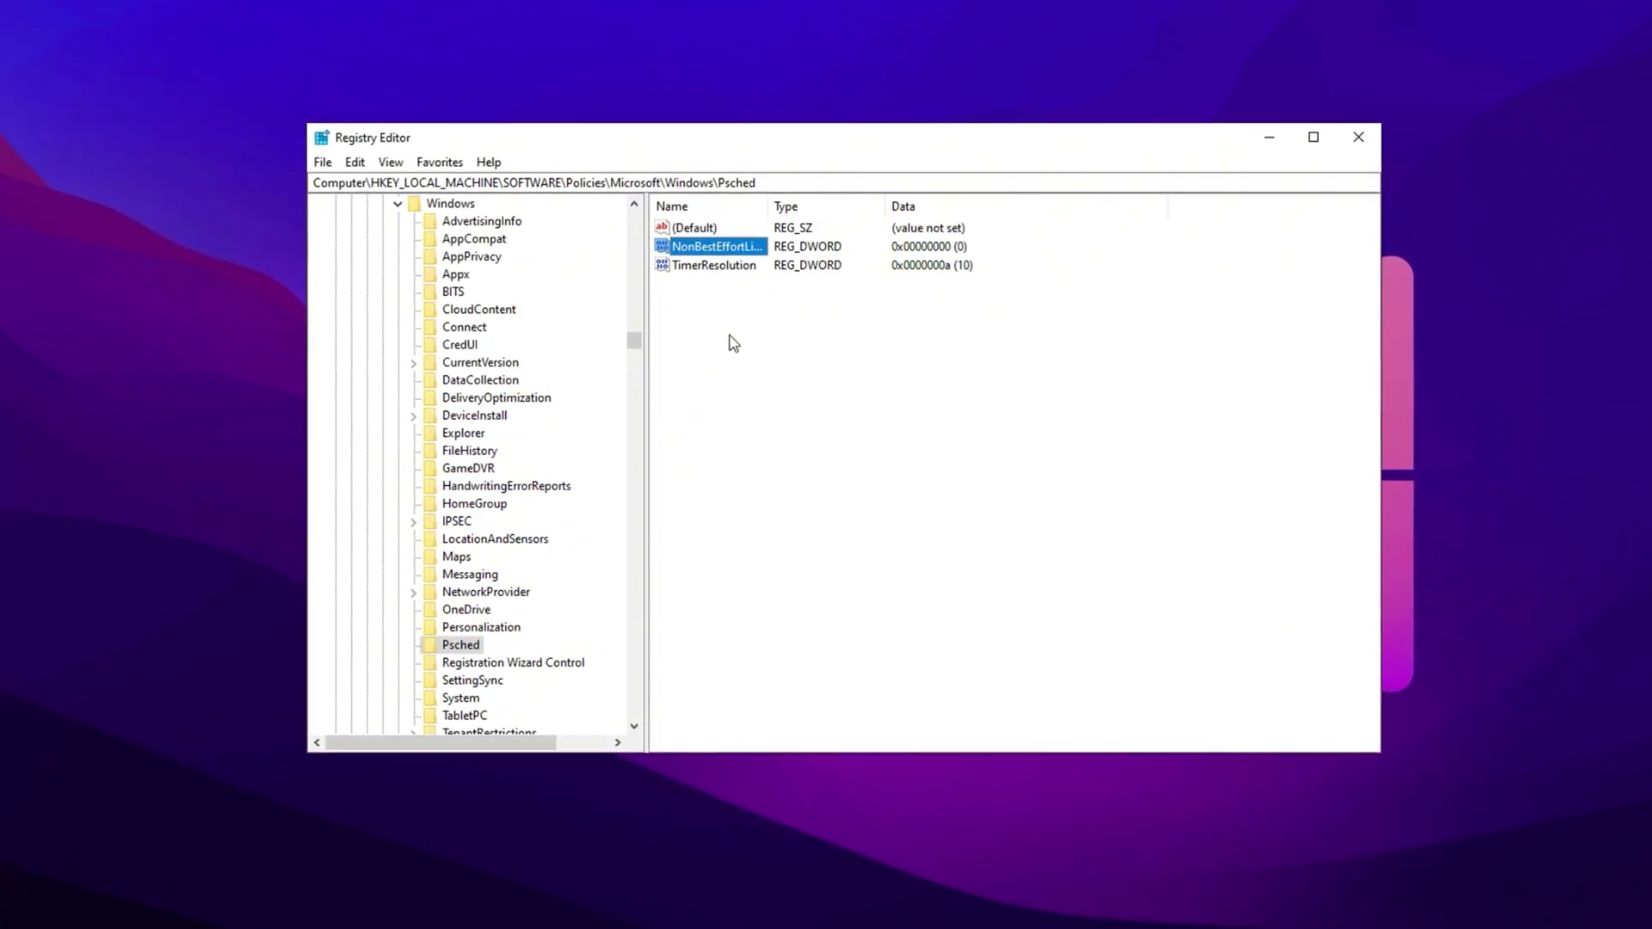